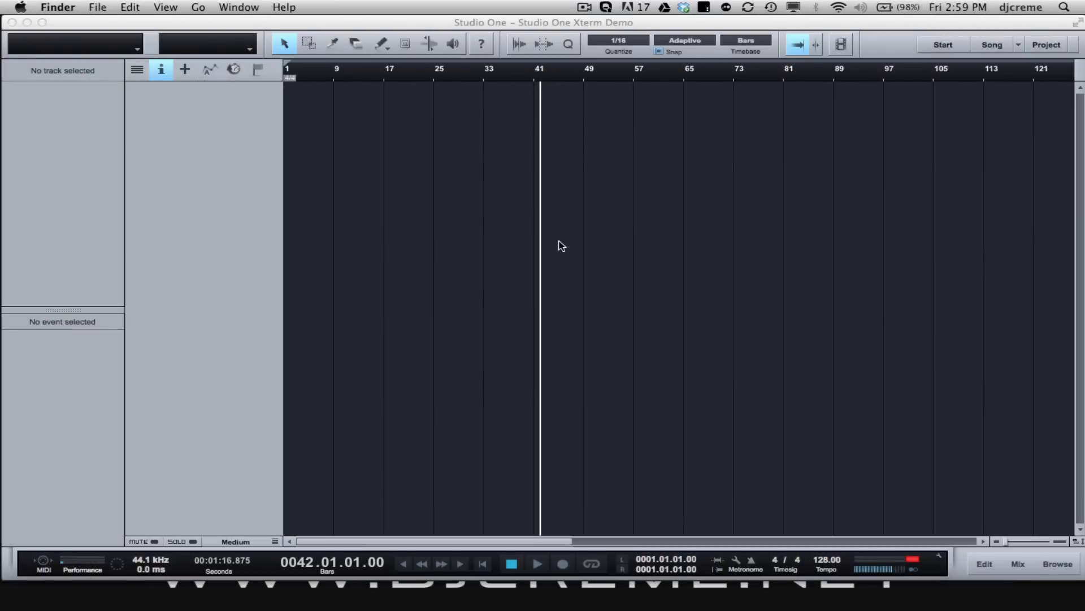
- Switch to iTunes and add the 4:13 version of Dime Que Falto to the Studio One arrangement, starting at bar 2
{"action": "key", "text": "super+Tab"}
{"action": "key", "text": "super+Tab"}
{"action": "key", "text": "super+Tab"}
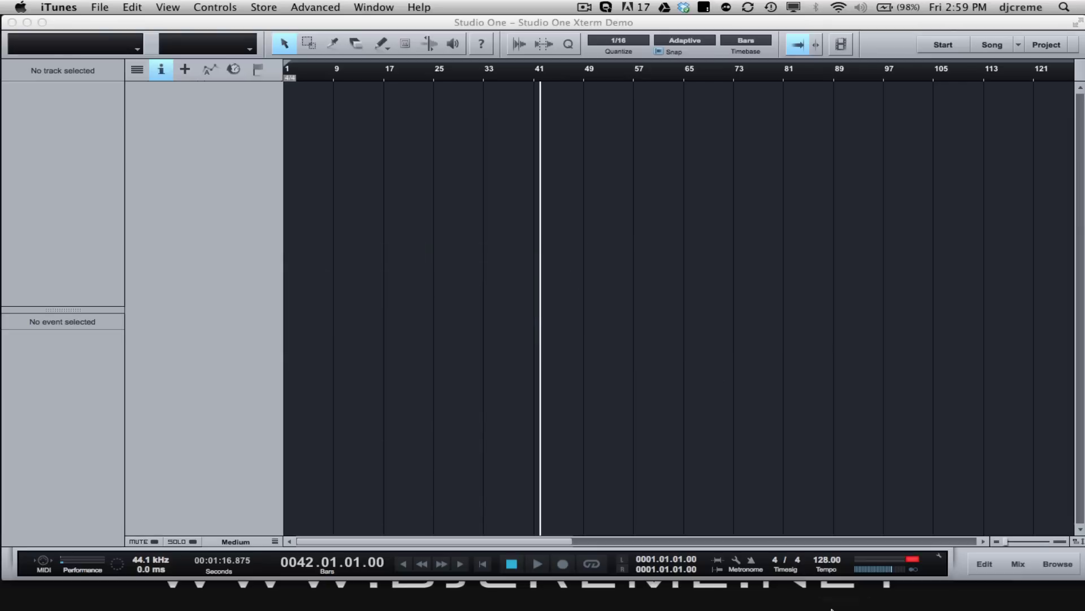
{"action": "left_click", "coordinate": [1028, 598]}
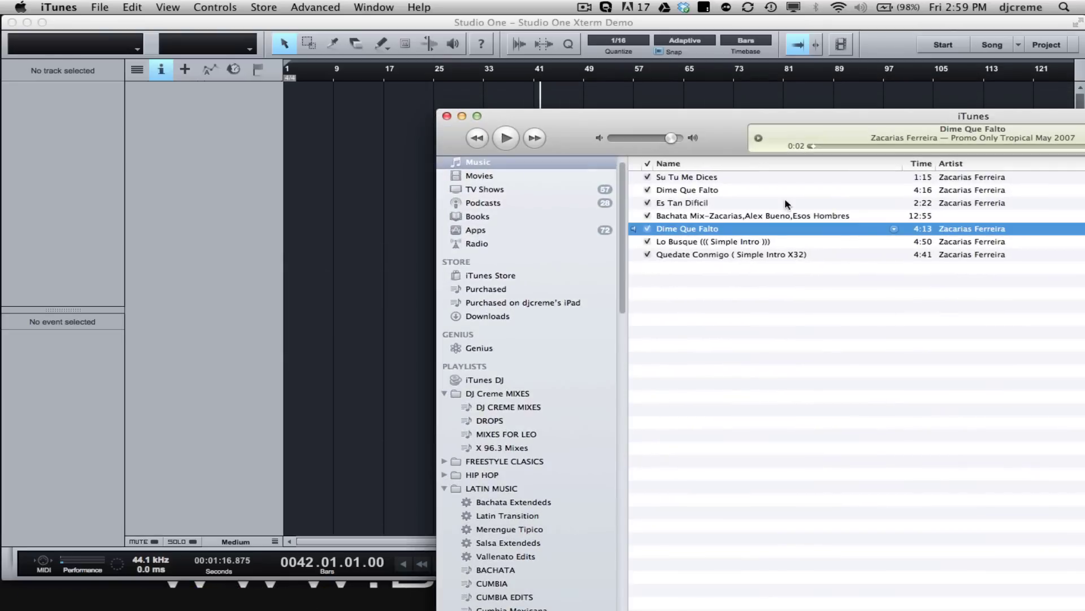
{"action": "left_click_drag", "start_coordinate": [738, 141], "coordinate": [789, 193]}
{"action": "left_click_drag", "start_coordinate": [766, 277], "coordinate": [288, 100]}
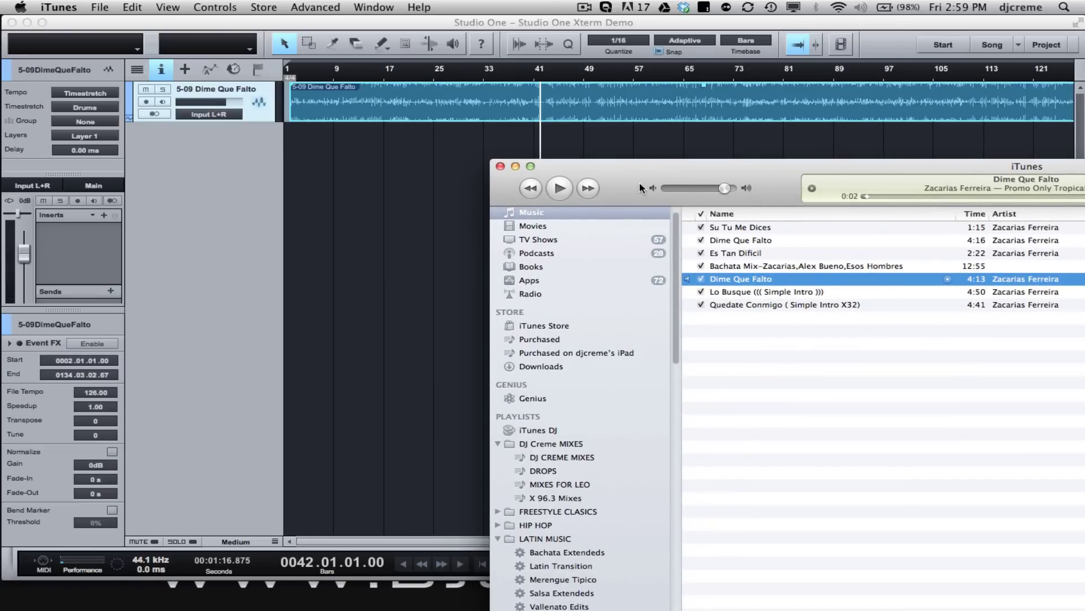
- Search the iTunes music library for "i got a feel"
{"action": "left_click_drag", "start_coordinate": [636, 186], "coordinate": [209, 155]}
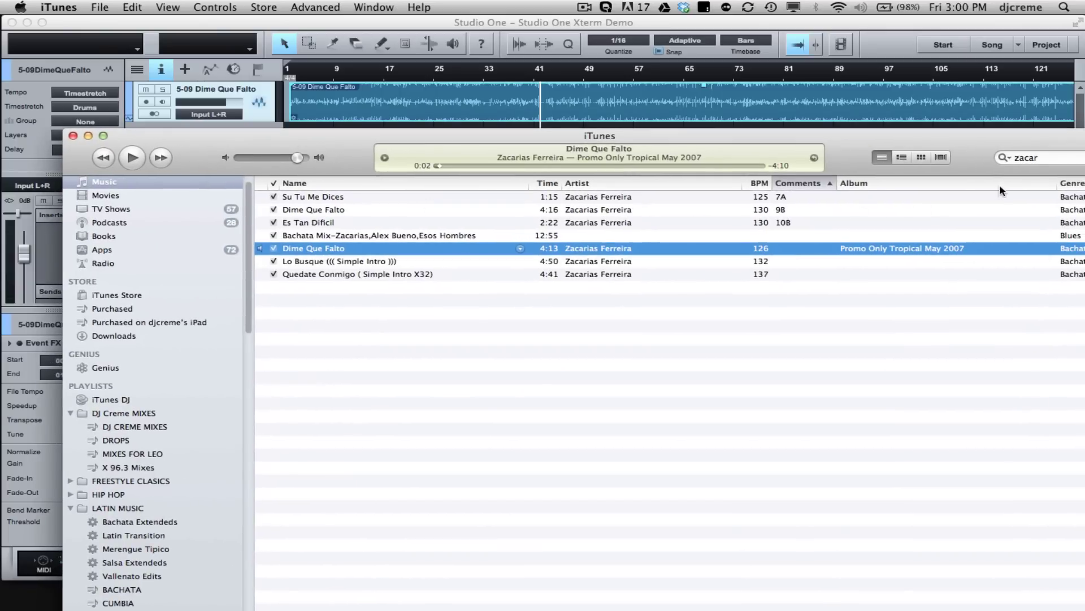
{"action": "left_click_drag", "start_coordinate": [1013, 140], "coordinate": [893, 146]}
{"action": "left_click", "coordinate": [989, 163]}
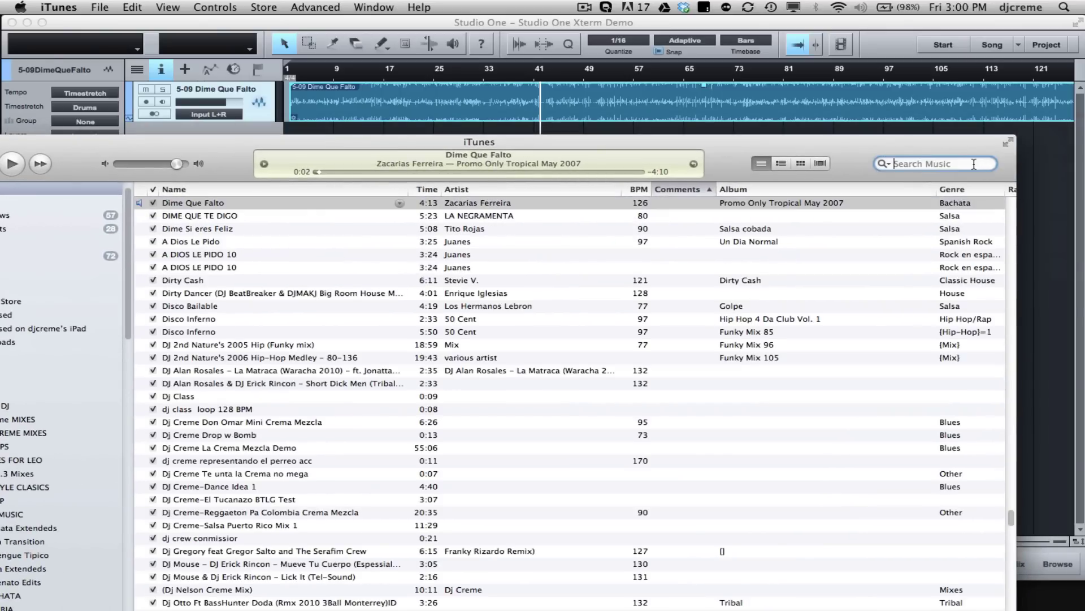
{"action": "type", "text": "i"}
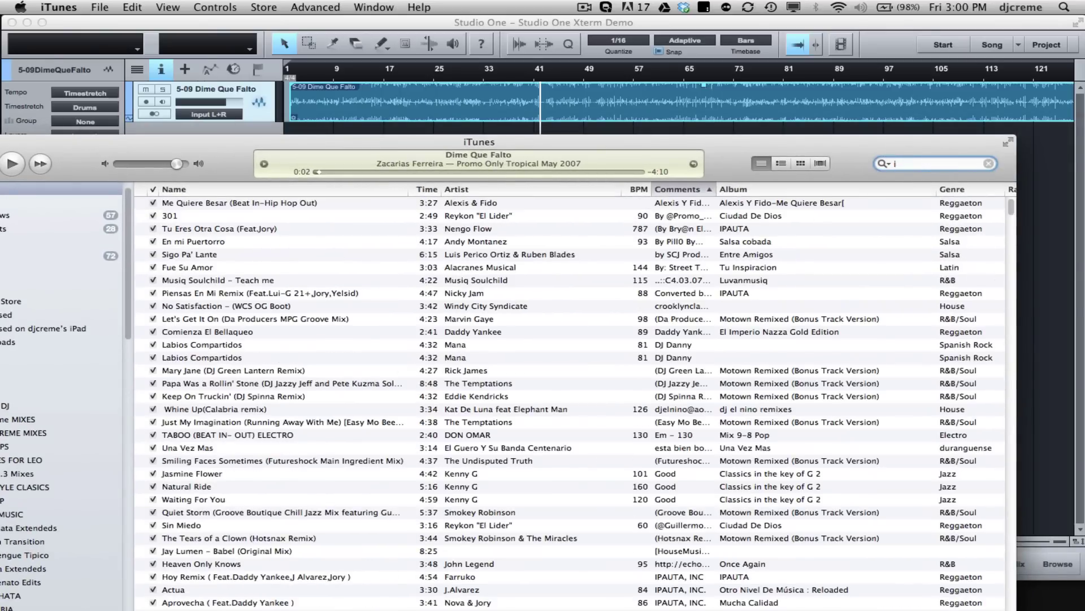
{"action": "type", "text": " got a f"}
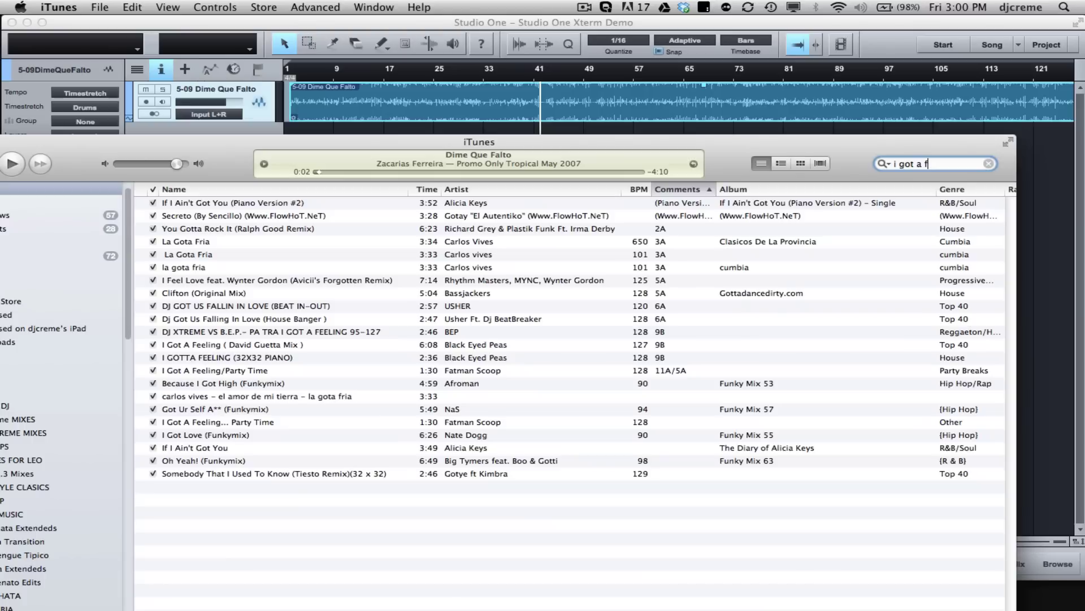
{"action": "type", "text": "eel"}
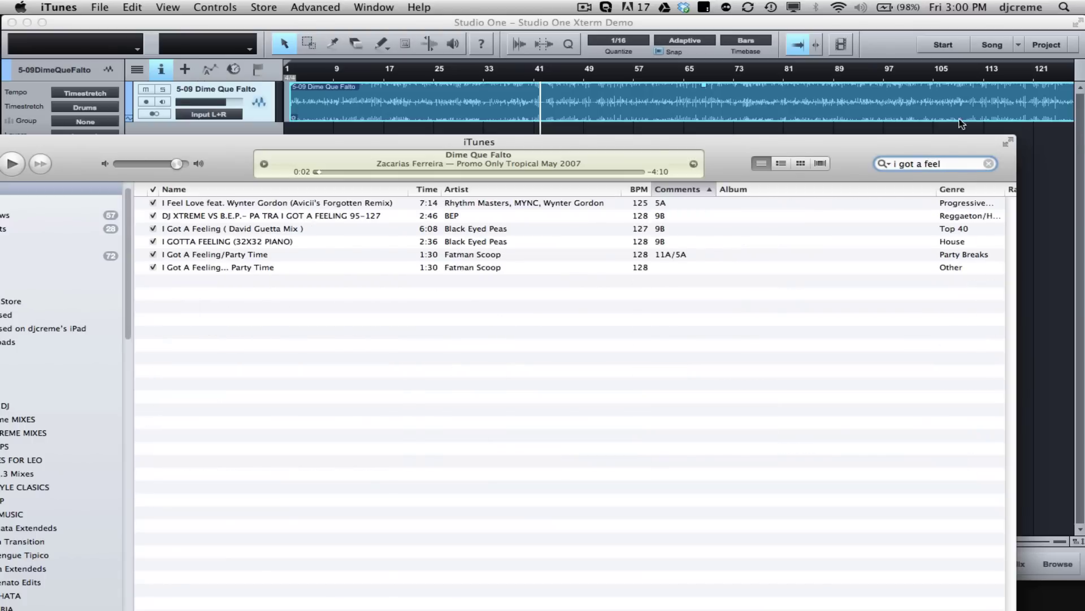
- Add I Got A Feeling (David Guetta Mix) on a second track starting at bar 62 and put iTunes out of the way
{"action": "left_click_drag", "start_coordinate": [230, 157], "coordinate": [706, 196]}
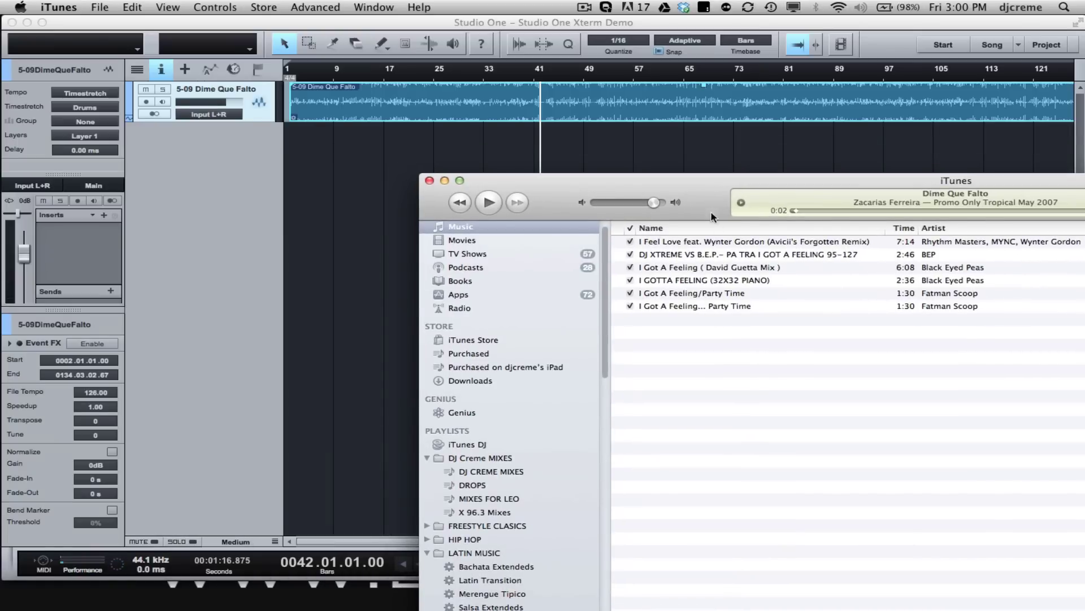
{"action": "left_click_drag", "start_coordinate": [760, 268], "coordinate": [667, 134]}
{"action": "left_click", "coordinate": [489, 203]}
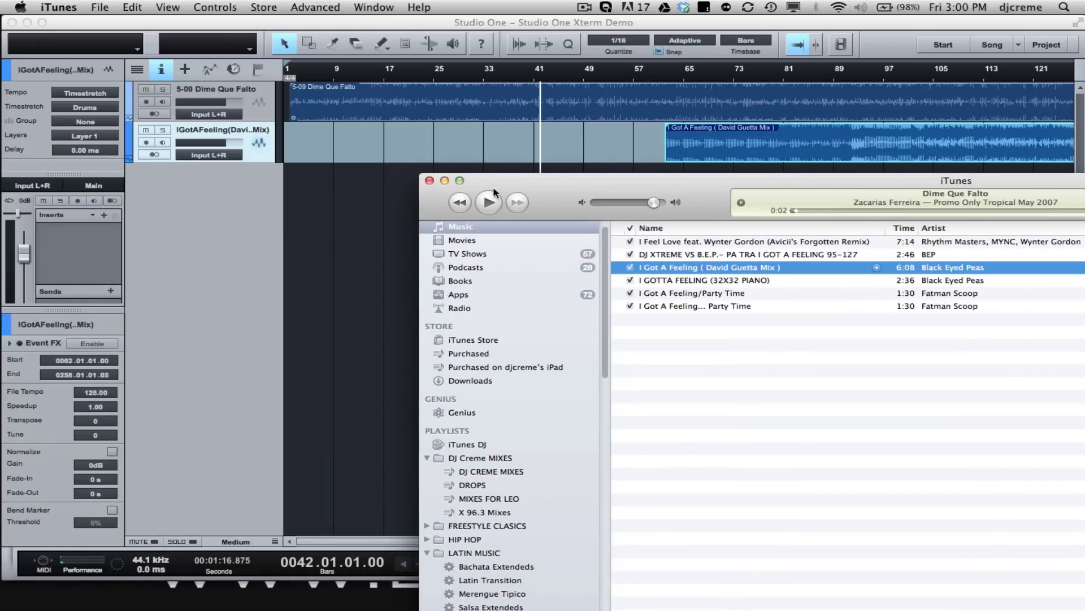
{"action": "left_click", "coordinate": [445, 181]}
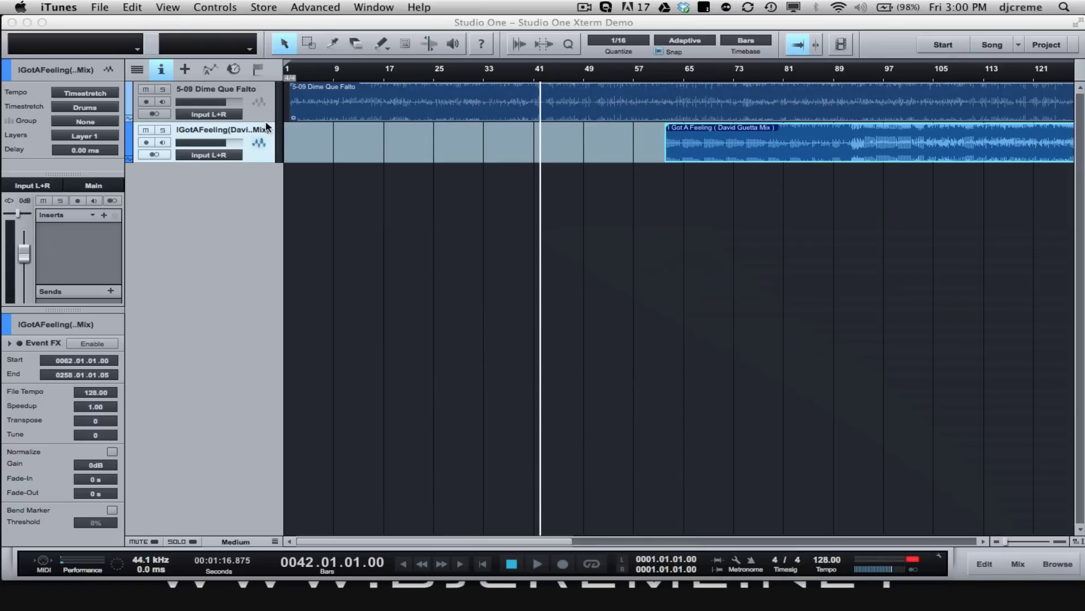
- Return to Studio One and set the file tempo of the Dime Que Falto event to 126
{"action": "left_click", "coordinate": [347, 140]}
{"action": "left_click", "coordinate": [371, 142]}
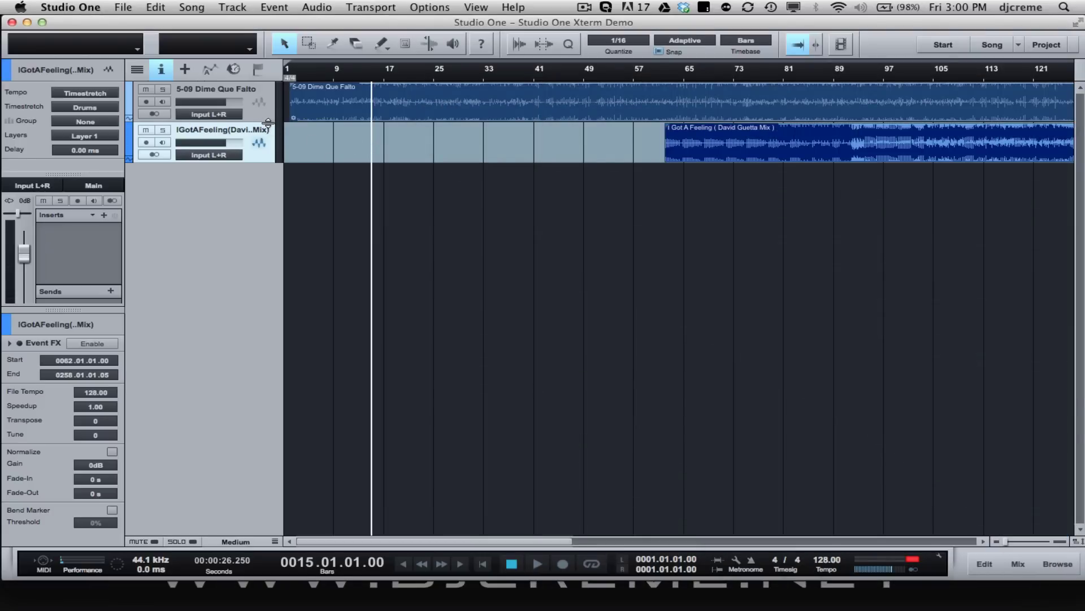
{"action": "left_click", "coordinate": [390, 117]}
{"action": "key", "text": "w"}
{"action": "key", "text": "w"}
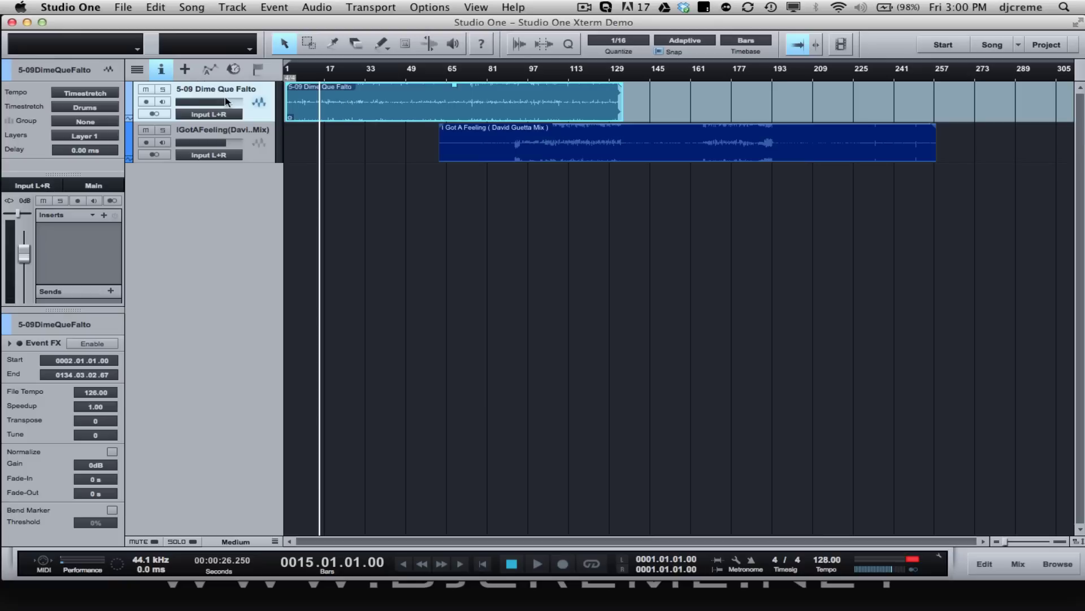
{"action": "left_click", "coordinate": [161, 70]}
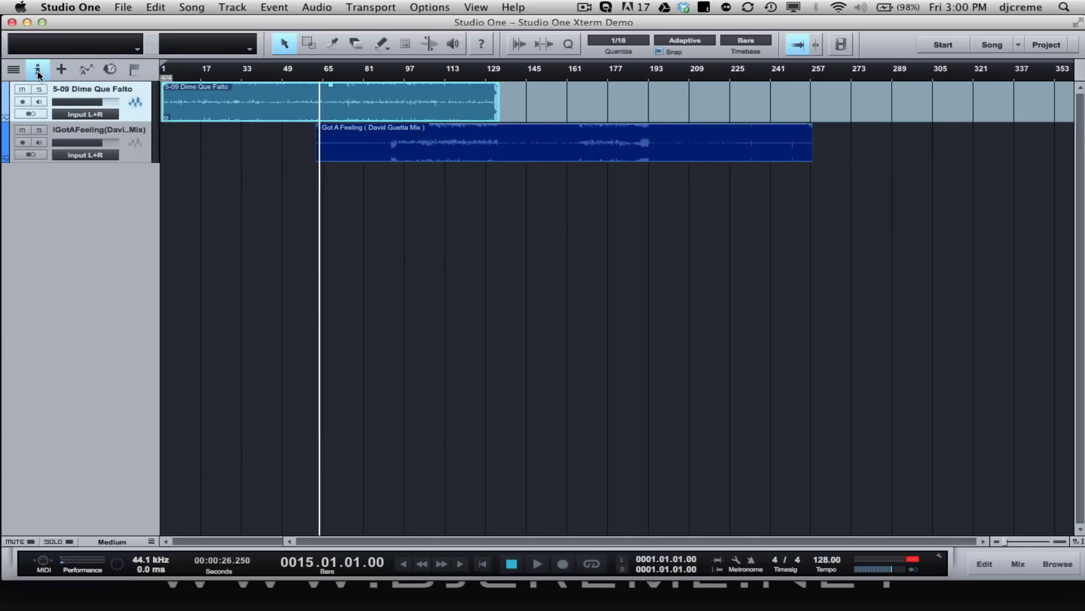
{"action": "left_click", "coordinate": [39, 72]}
{"action": "double_click", "coordinate": [99, 396]}
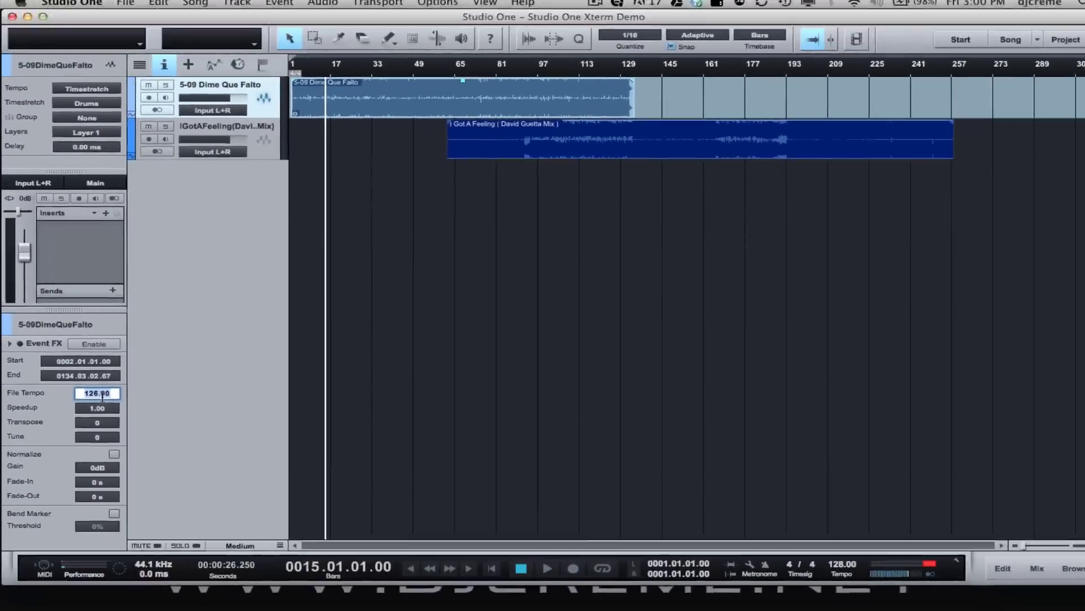
{"action": "type", "text": "126"}
{"action": "key", "text": "Return"}
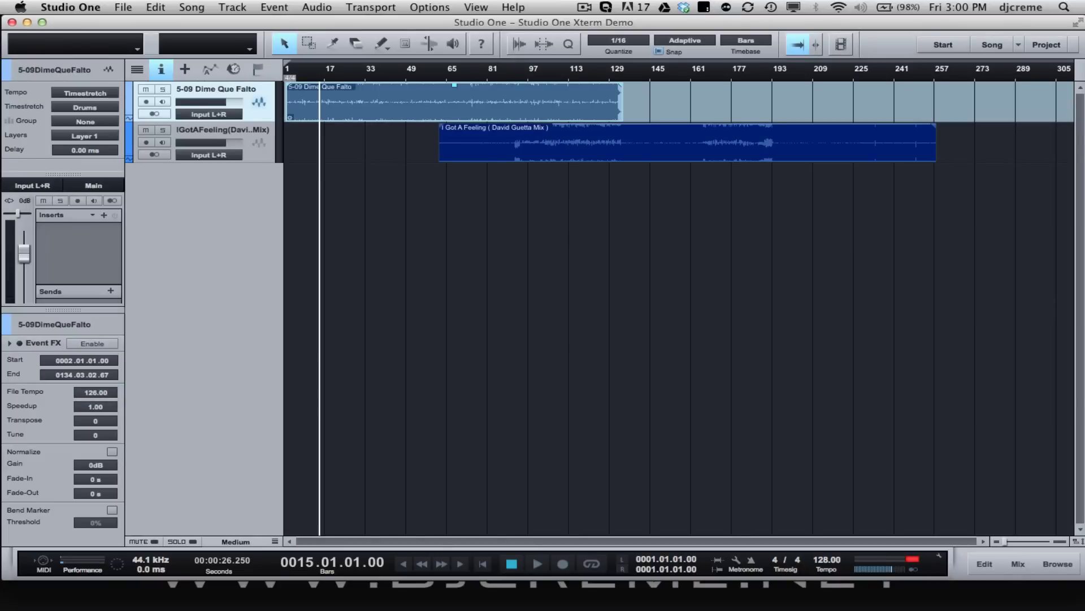
- Set the file tempo of the I Got A Feeling event to 128
{"action": "left_click", "coordinate": [506, 156]}
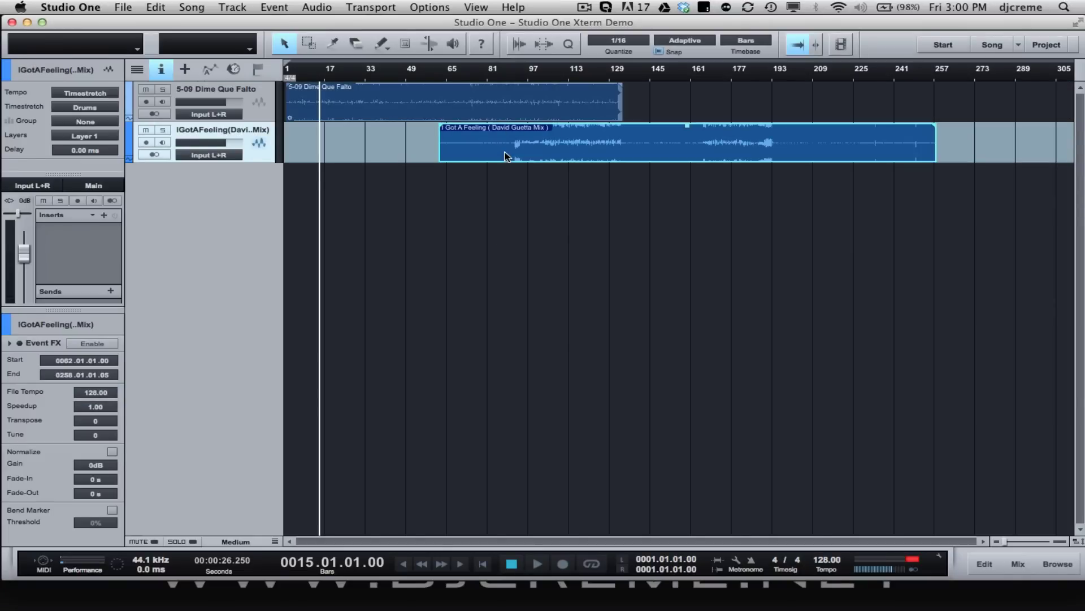
{"action": "left_click", "coordinate": [106, 394]}
{"action": "type", "text": "128"}
{"action": "key", "text": "Return"}
- Enlarge the height of both tracks and move the I Got A Feeling event to start at bar 102
{"action": "left_click", "coordinate": [272, 164]}
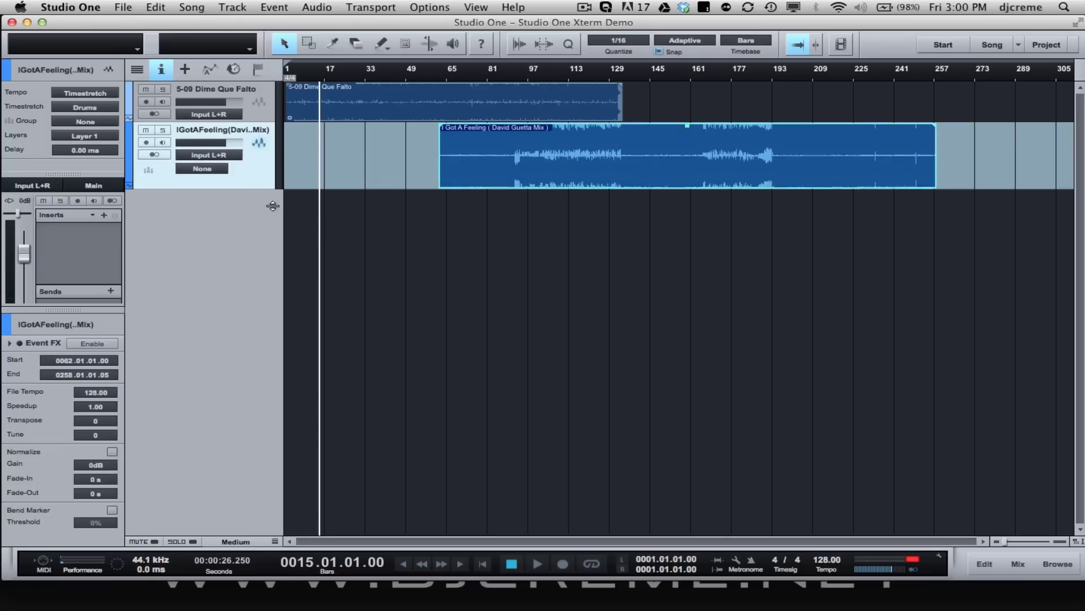
{"action": "left_click_drag", "start_coordinate": [267, 123], "coordinate": [267, 165]}
{"action": "left_click", "coordinate": [405, 79]}
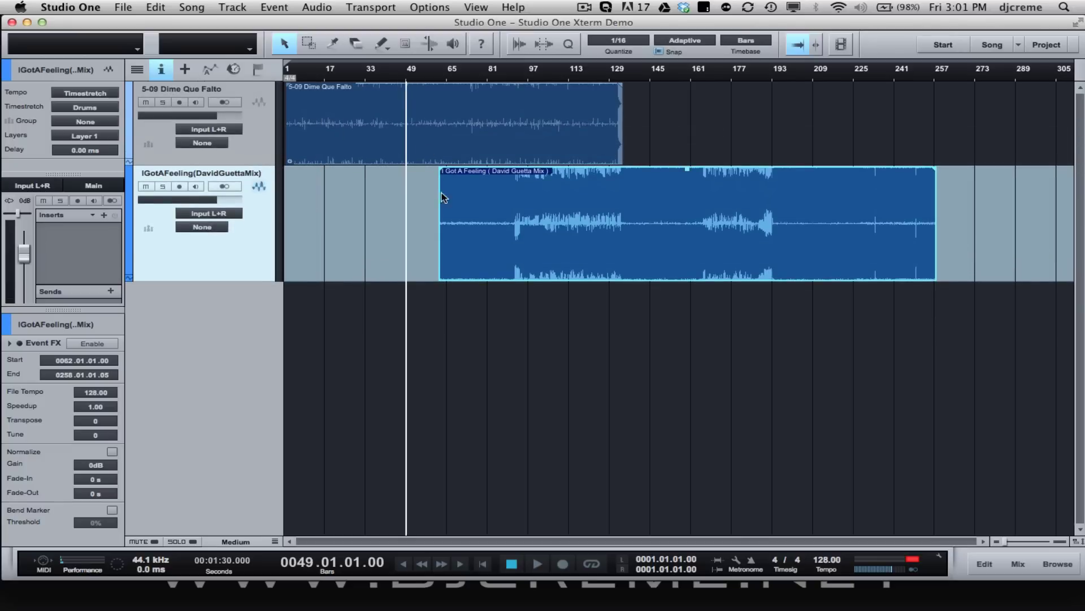
{"action": "left_click_drag", "start_coordinate": [460, 229], "coordinate": [560, 225]}
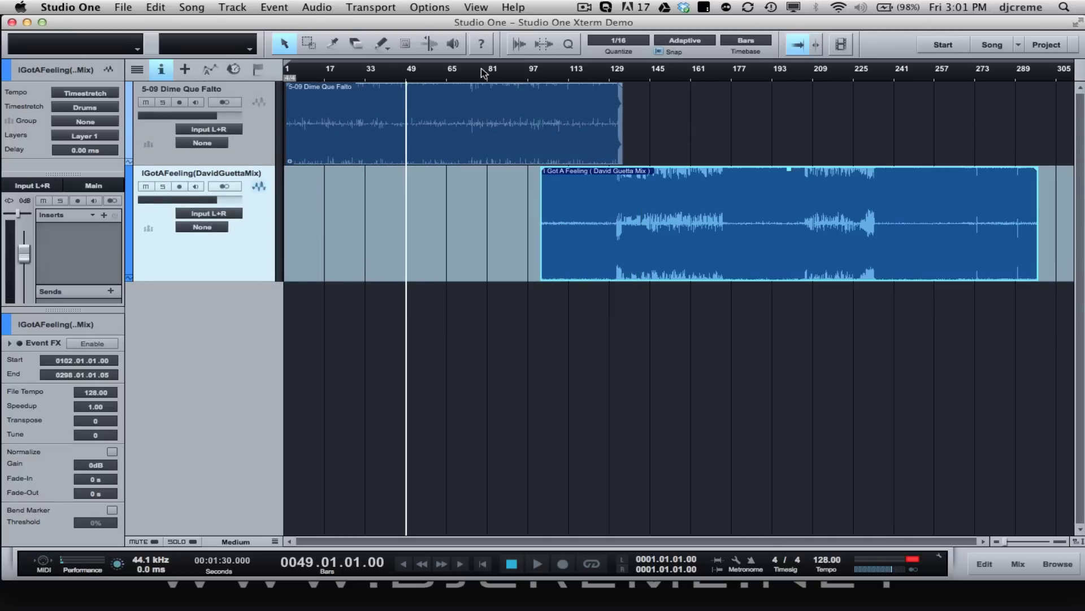
- Play Dime Que Falto around bars 62 to 64 to locate the musical change near bar 64
{"action": "left_click", "coordinate": [439, 79]}
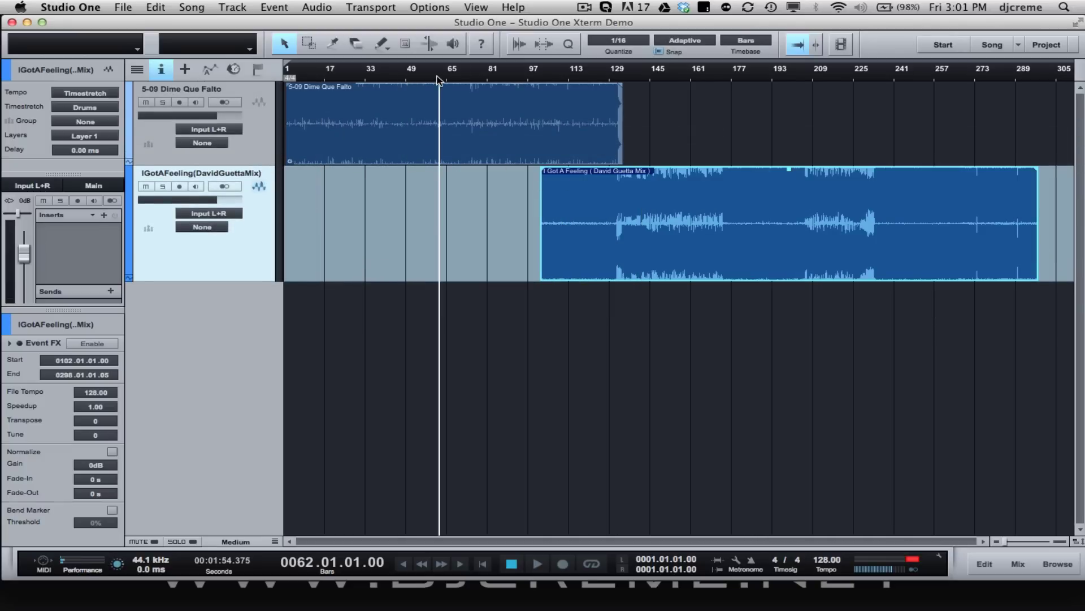
{"action": "key", "text": "e"}
{"action": "key", "text": "e"}
{"action": "key", "text": "e"}
{"action": "key", "text": "e"}
{"action": "key", "text": "e"}
{"action": "key", "text": "e"}
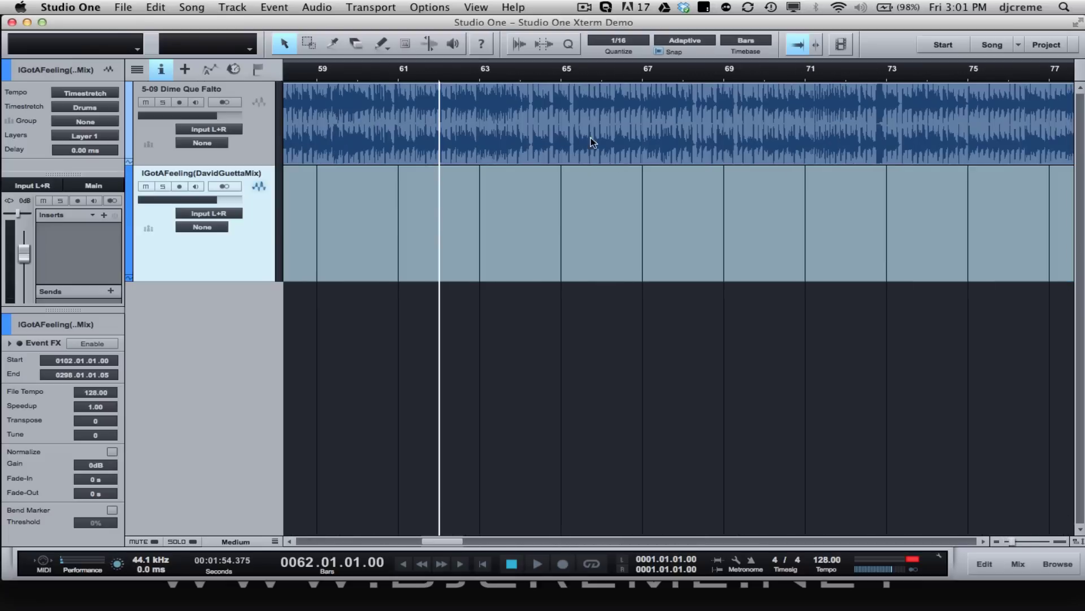
{"action": "left_click", "coordinate": [471, 80]}
{"action": "left_click", "coordinate": [386, 80]}
{"action": "key", "text": "space"}
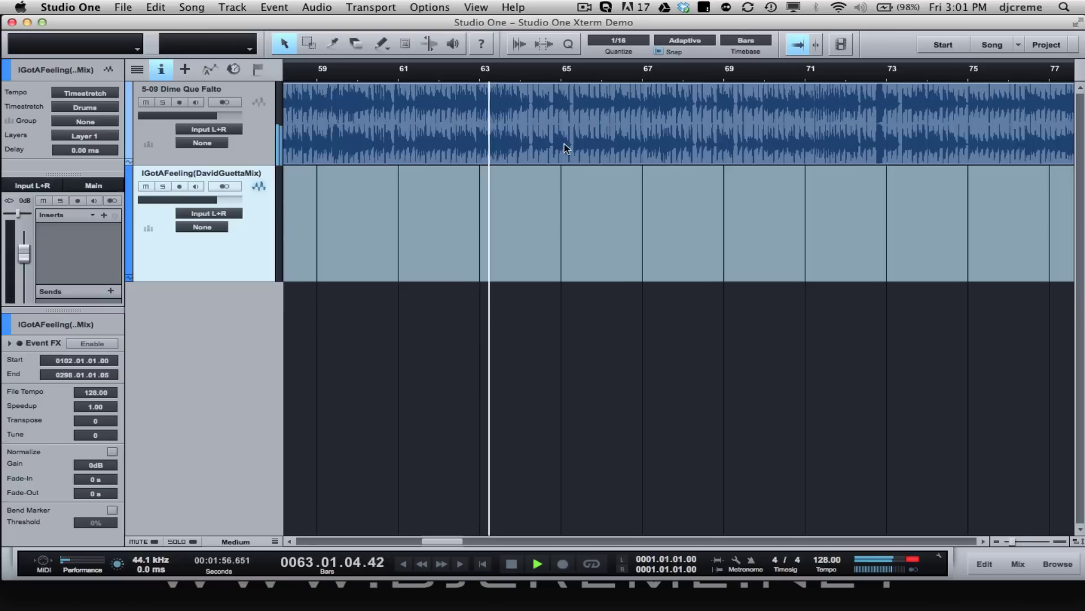
{"action": "key", "text": "e"}
{"action": "key", "text": "e"}
{"action": "key", "text": "e"}
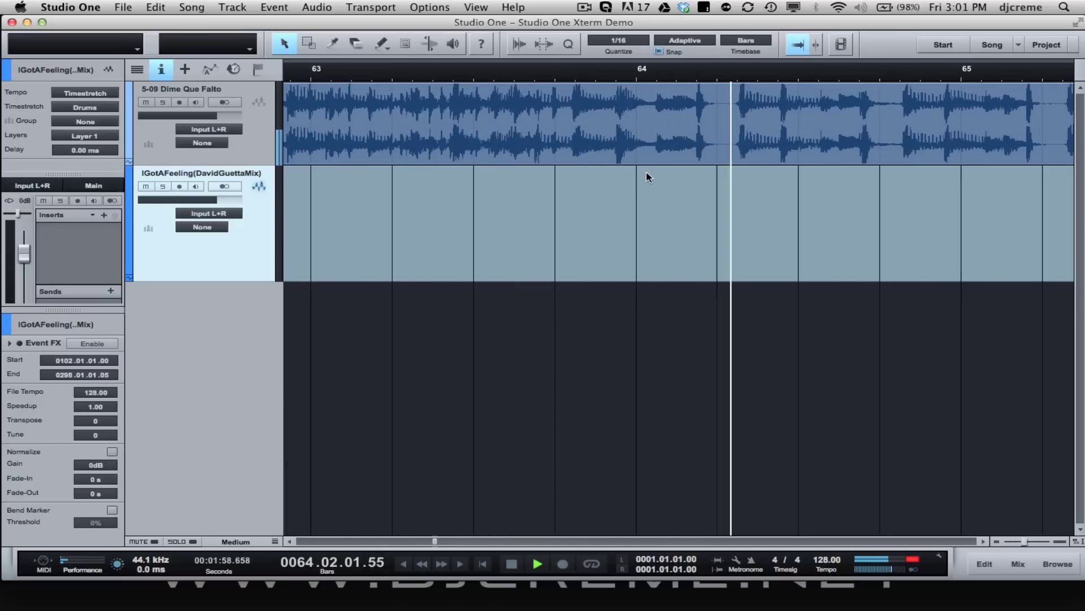
{"action": "scroll", "coordinate": [650, 177], "scroll_direction": "left", "scroll_amount": 2}
{"action": "left_click", "coordinate": [639, 73]}
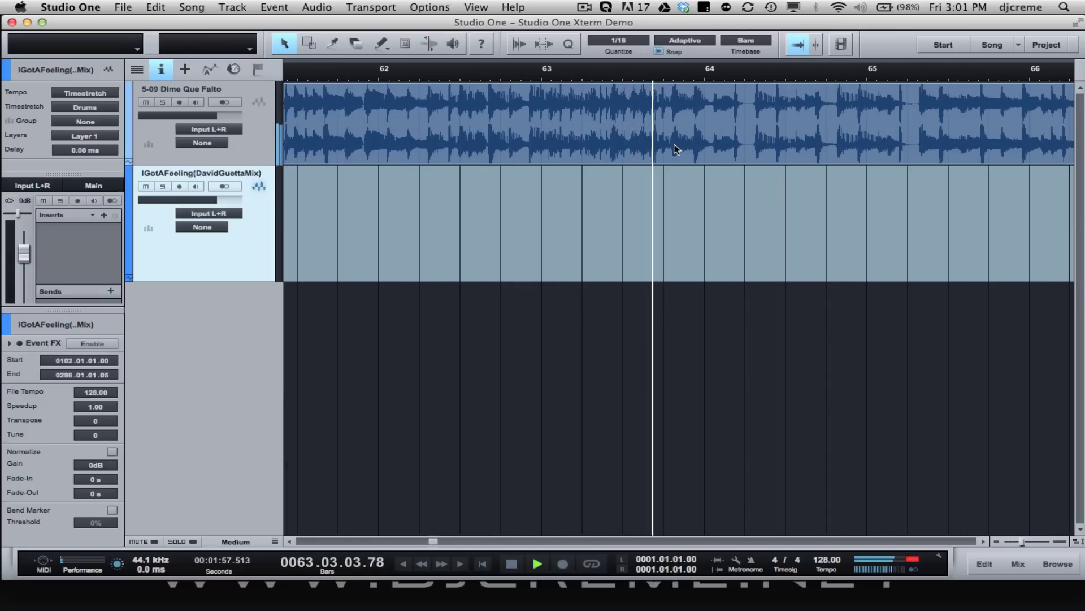
{"action": "key", "text": "space"}
- Play Dime Que Falto from 63.3.3 at close range to pinpoint the downbeat hit next to bar 64
{"action": "left_click", "coordinate": [705, 73]}
{"action": "key", "text": "e"}
{"action": "key", "text": "e"}
{"action": "key", "text": "e"}
{"action": "left_click", "coordinate": [443, 77]}
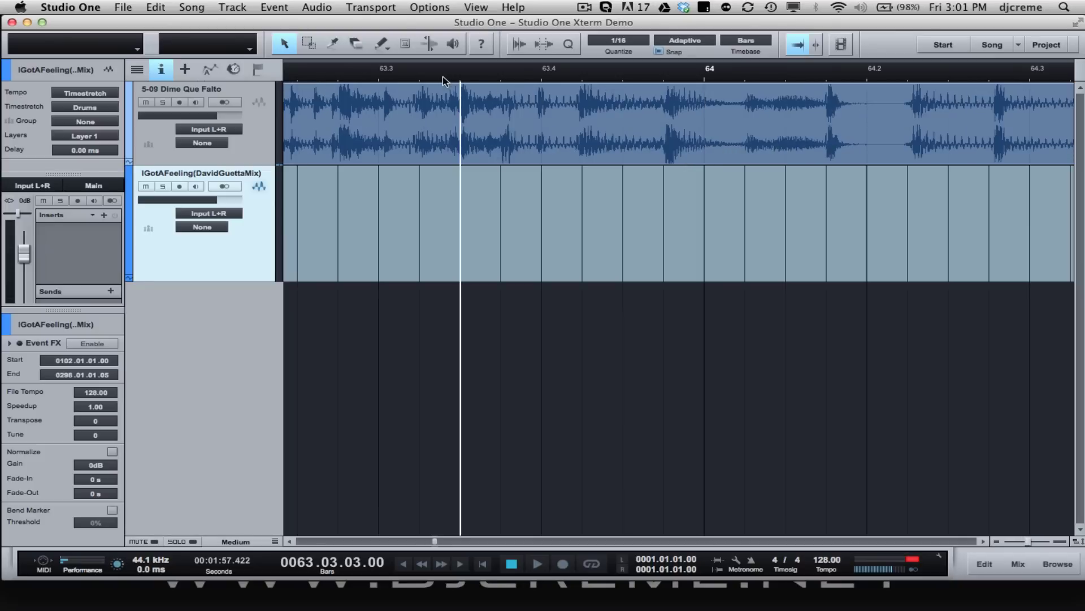
{"action": "key", "text": "space"}
{"action": "left_click", "coordinate": [663, 136]}
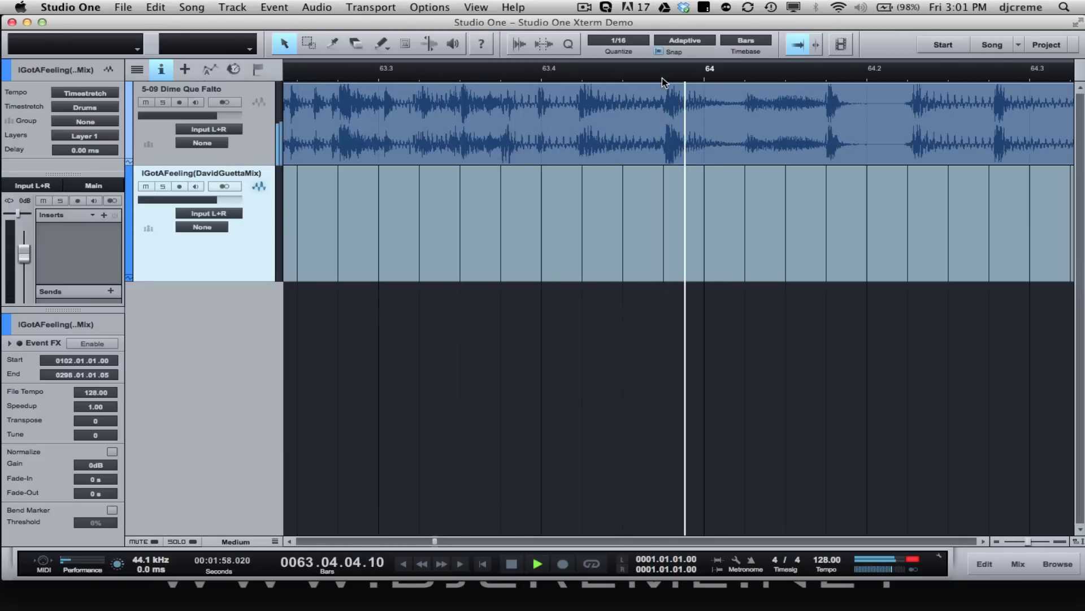
{"action": "key", "text": "space"}
- Shift the Dime Que Falto event slightly so its downbeat hit lines up with bar 64, and place the playhead there
{"action": "left_click_drag", "start_coordinate": [674, 157], "coordinate": [740, 149]}
{"action": "left_click", "coordinate": [700, 77]}
{"action": "key", "text": "e"}
{"action": "key", "text": "e"}
{"action": "key", "text": "e"}
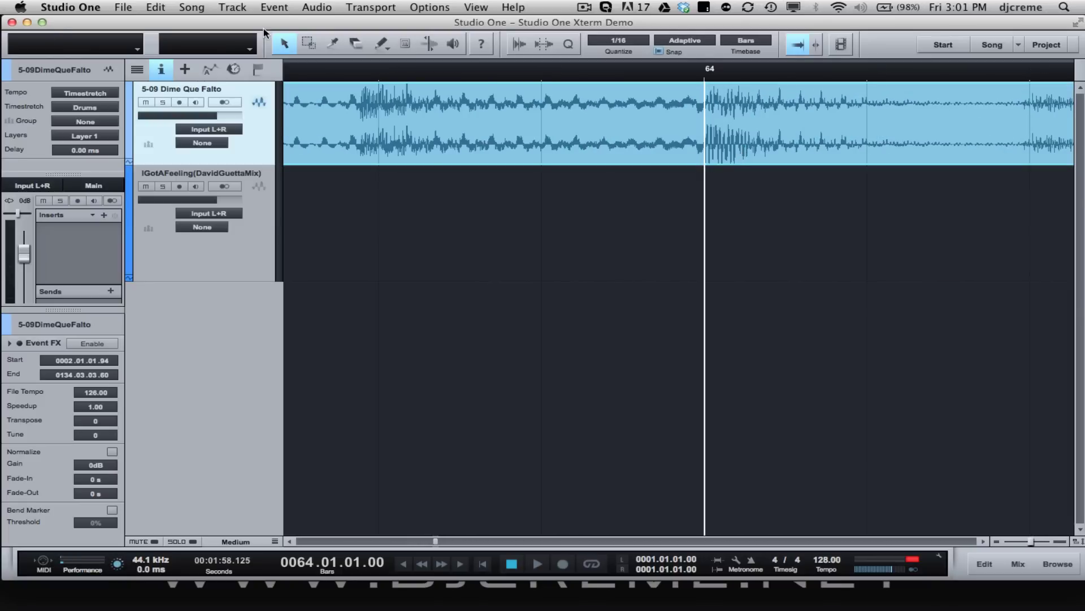
- Split the Dime Que Falto event at bar 64 with the Split Tool and return to the Arrow Tool
{"action": "left_click", "coordinate": [335, 45]}
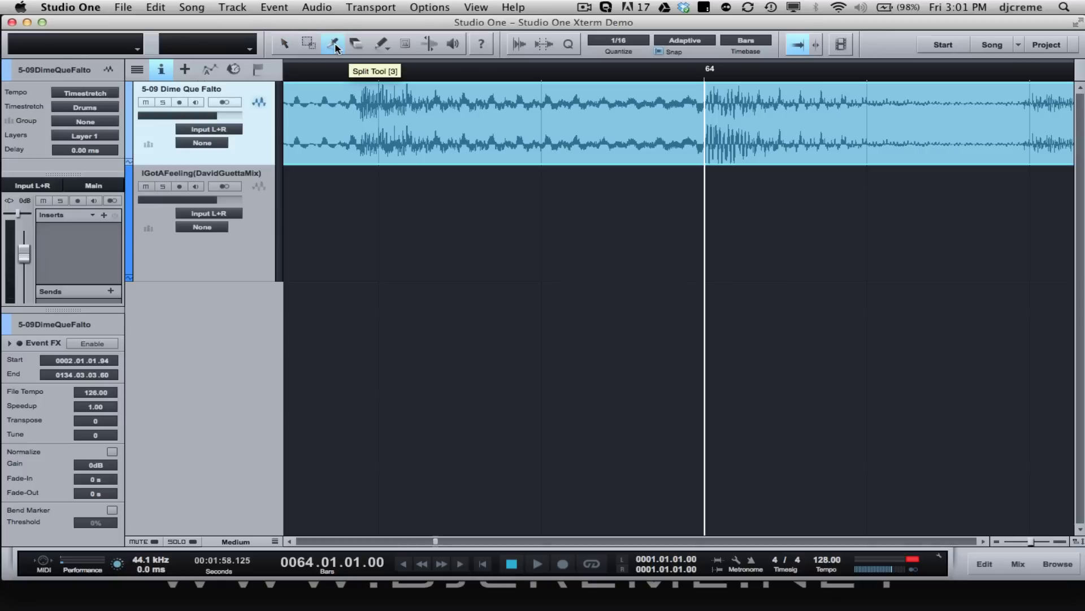
{"action": "left_click", "coordinate": [706, 129]}
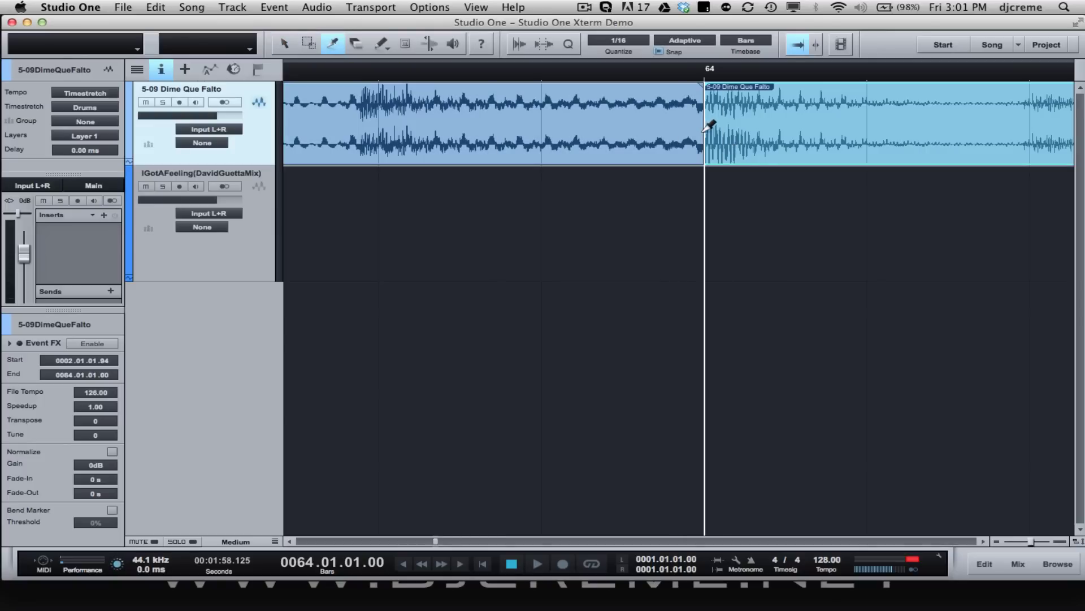
{"action": "key", "text": "1"}
- Play the section after the split from bar 64 to bar 68 and place the playhead at about bar 68 to check its beat alignment
{"action": "key", "text": "w"}
{"action": "key", "text": "w"}
{"action": "key", "text": "w"}
{"action": "key", "text": "w"}
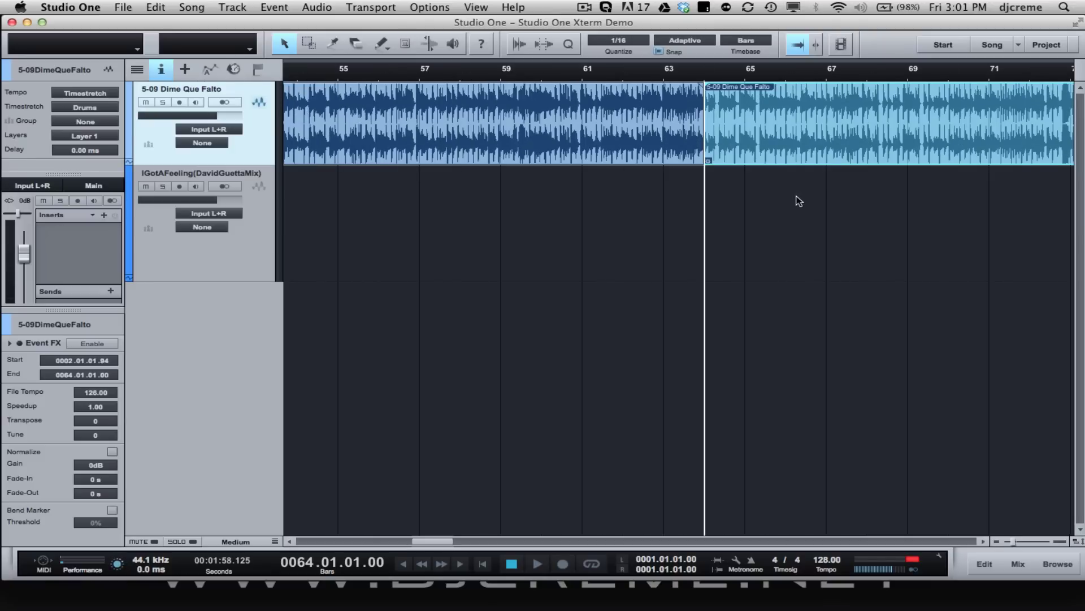
{"action": "key", "text": "space"}
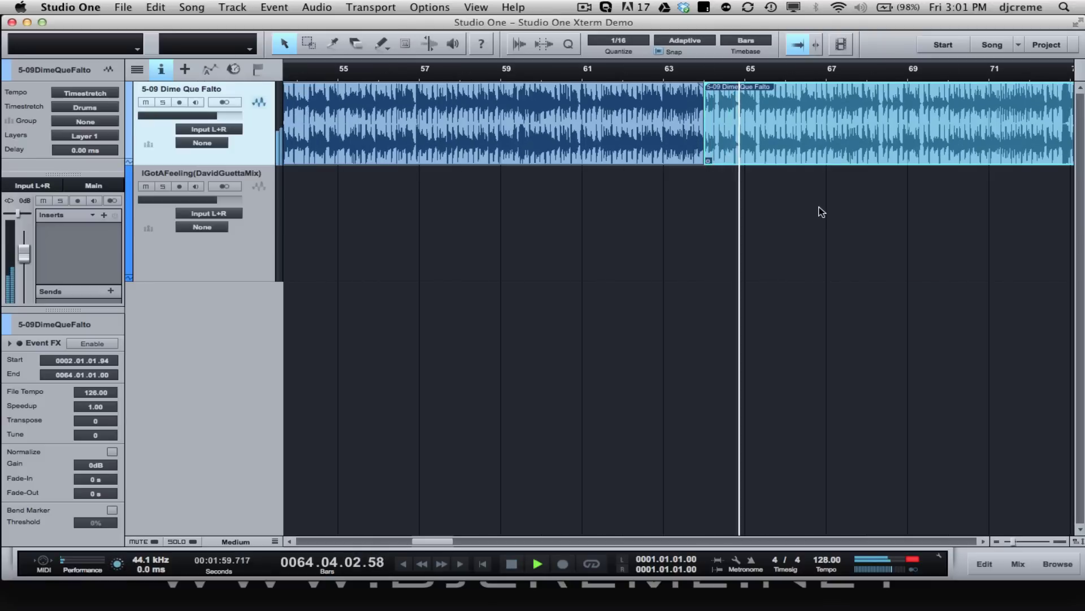
{"action": "key", "text": "e"}
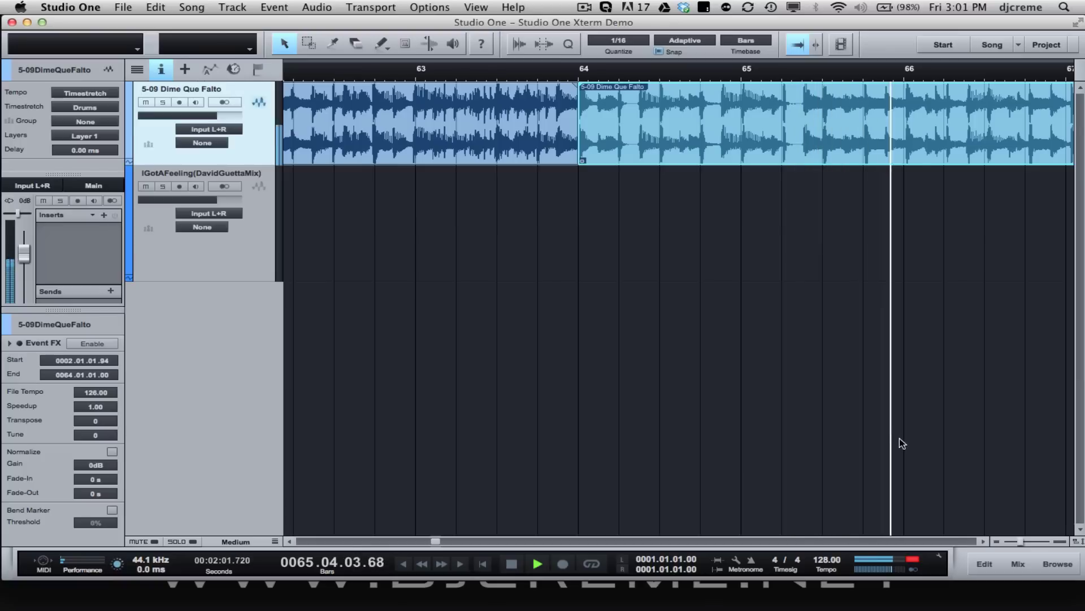
{"action": "left_click", "coordinate": [983, 541]}
{"action": "left_click", "coordinate": [983, 541]}
{"action": "left_click", "coordinate": [983, 541]}
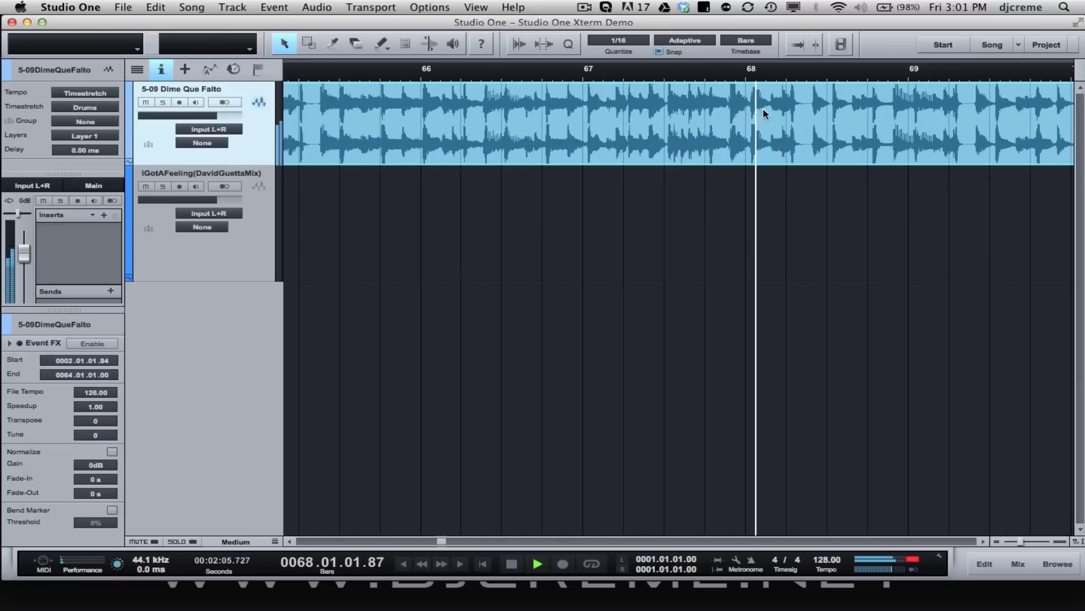
{"action": "key", "text": "space"}
{"action": "key", "text": "f"}
{"action": "left_click", "coordinate": [752, 78]}
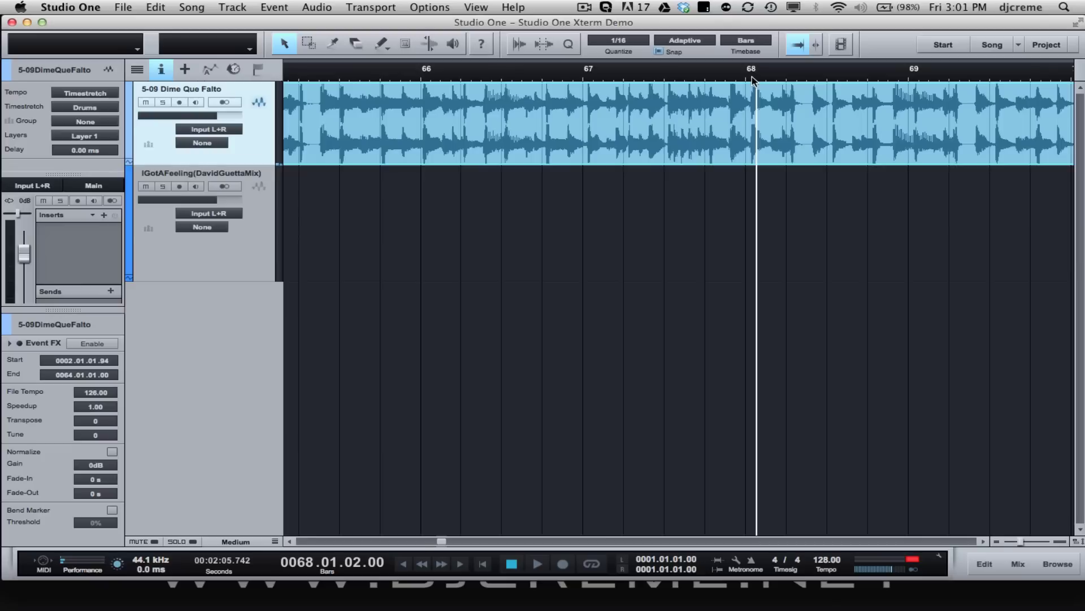
- Split the Dime Que Falto event at the downbeat hit just after bar 68 with the Split Tool, and return to the Arrow Tool
{"action": "key", "text": "e"}
{"action": "key", "text": "e"}
{"action": "key", "text": "e"}
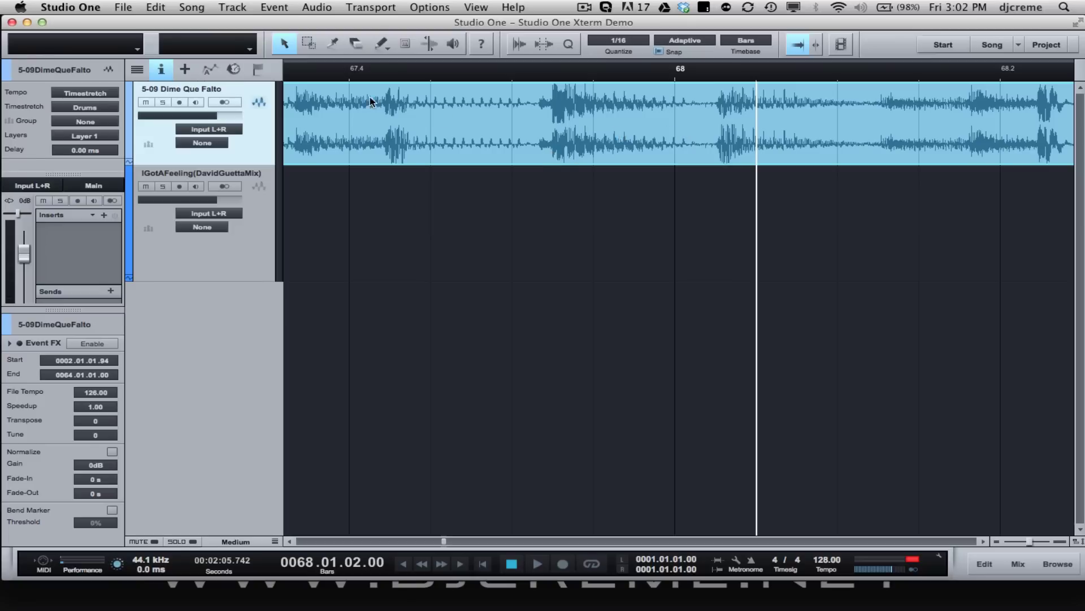
{"action": "left_click", "coordinate": [333, 47]}
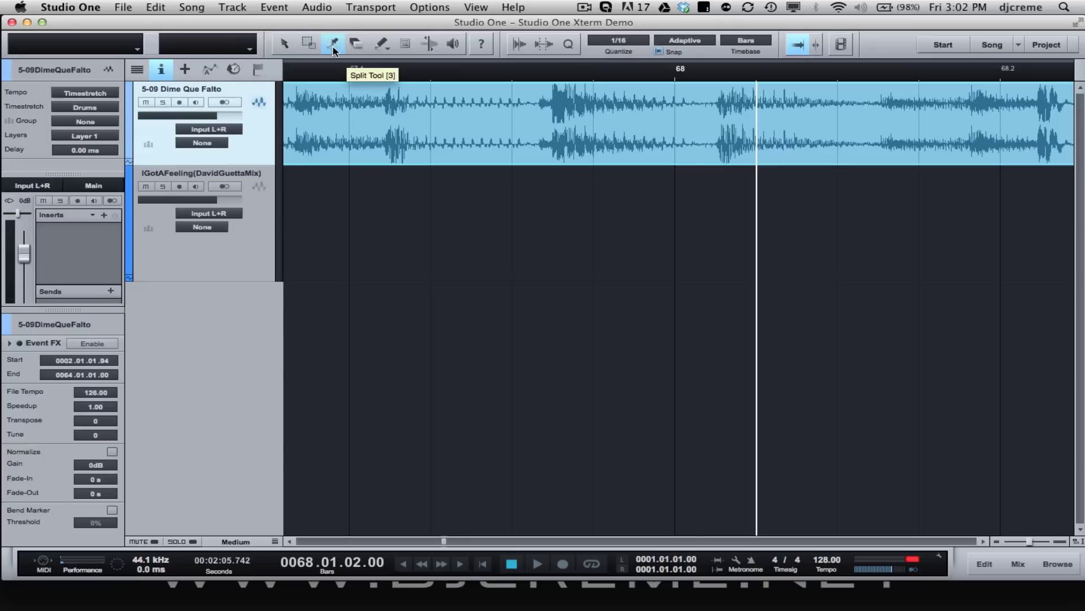
{"action": "left_click", "coordinate": [721, 108]}
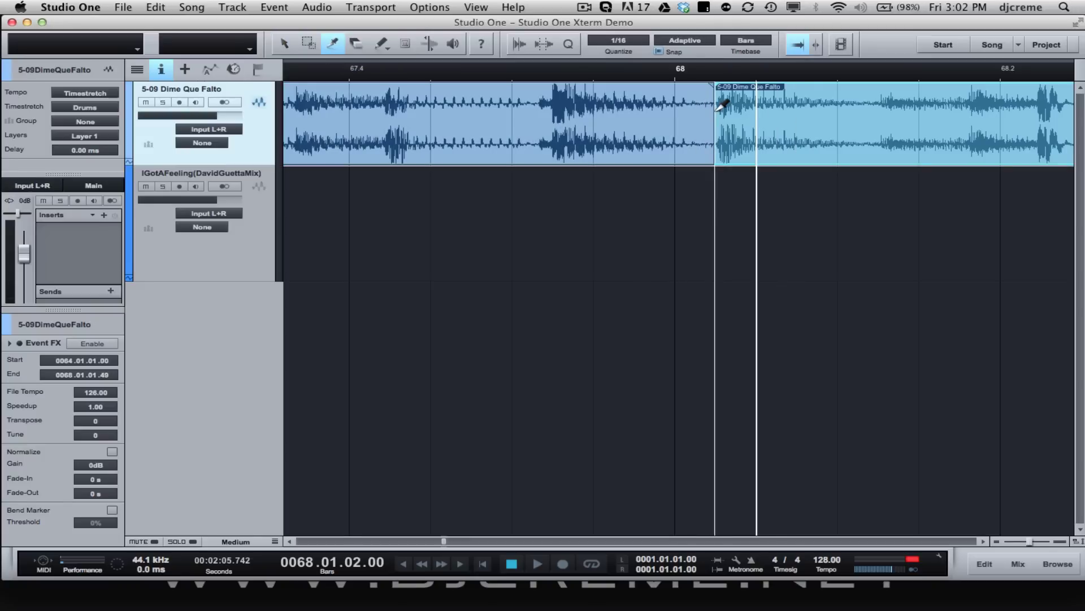
{"action": "key", "text": "1"}
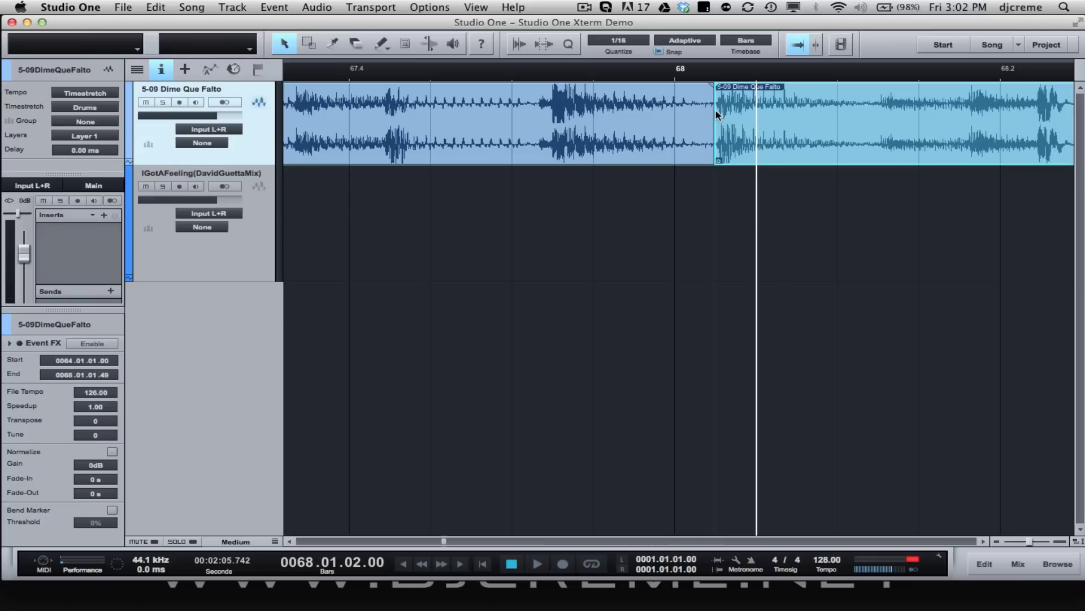
- Time-stretch the Dime Que Falto section that starts at bar 64 so its end lands exactly on bar 68
{"action": "key", "text": "w"}
{"action": "key", "text": "w"}
{"action": "key", "text": "w"}
{"action": "key", "text": "w"}
{"action": "key", "text": "w"}
{"action": "key", "text": "w"}
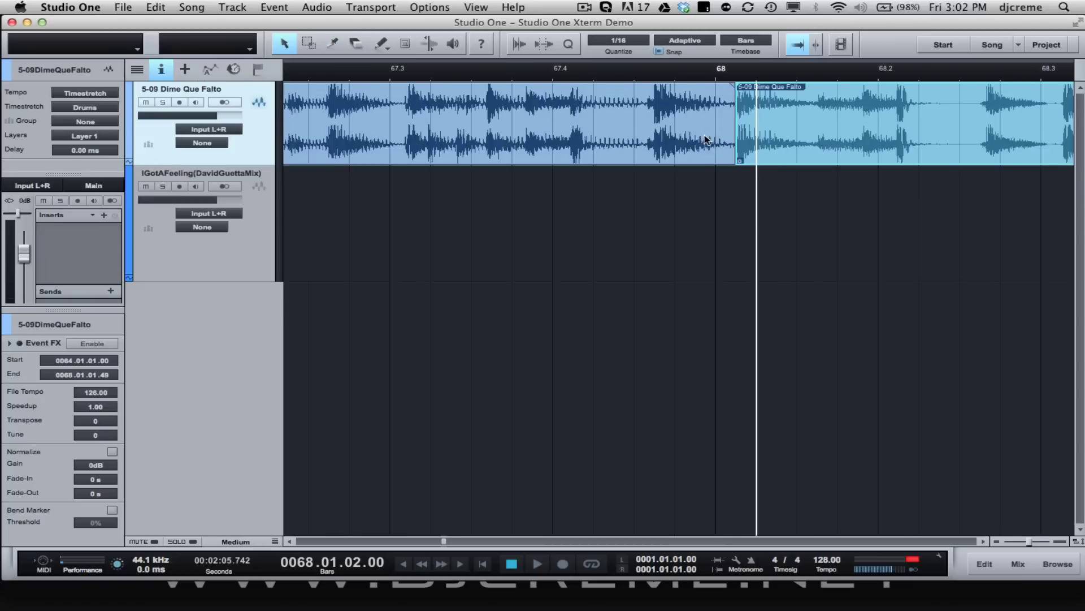
{"action": "left_click", "coordinate": [655, 144]}
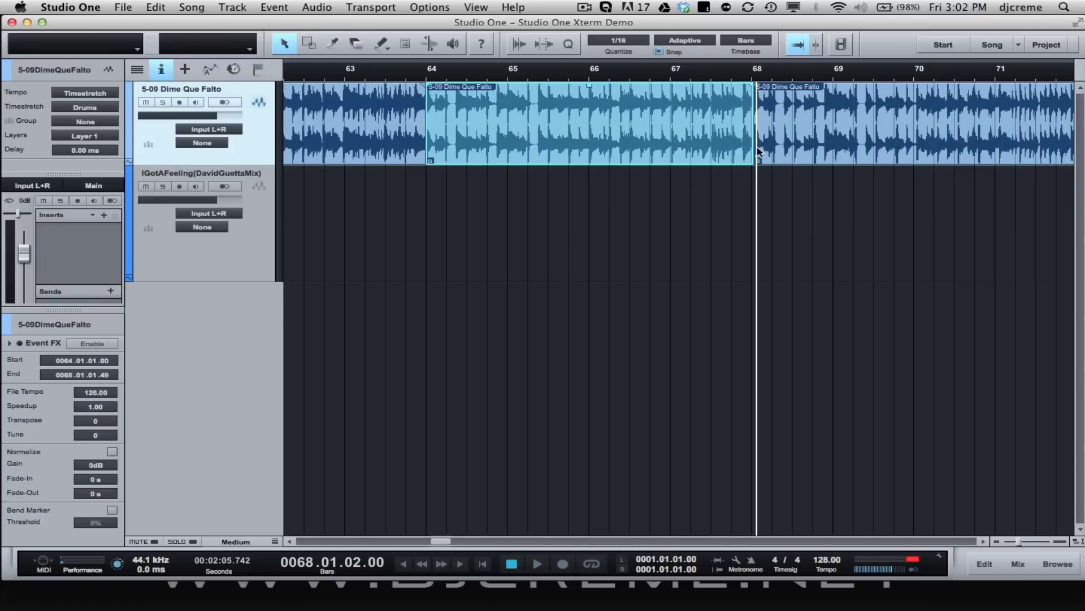
{"action": "key", "text": "e"}
{"action": "key", "text": "e"}
{"action": "key", "text": "e"}
{"action": "key", "text": "e"}
{"action": "key", "text": "e"}
{"action": "key", "text": "e"}
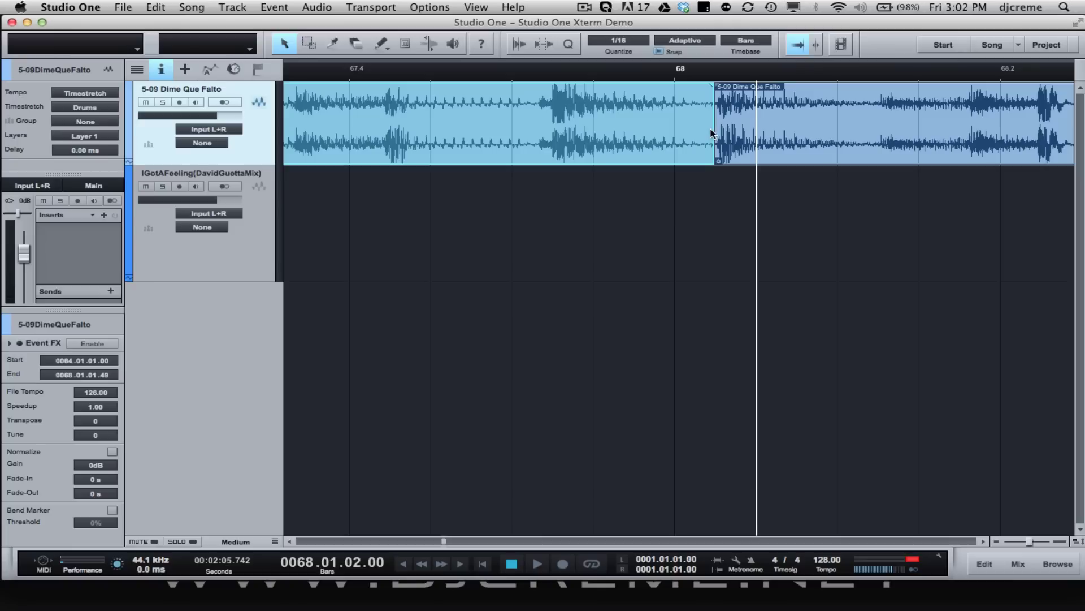
{"action": "left_click_drag", "start_coordinate": [713, 130], "coordinate": [670, 130]}
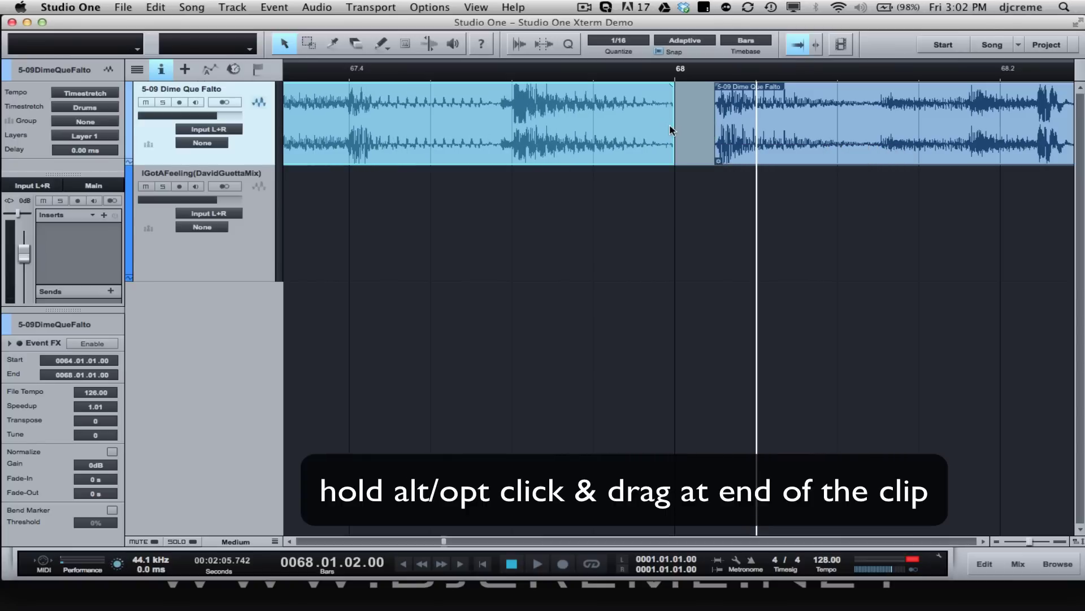
- Delete the remaining Dime Que Falto event that starts just after bar 68
{"action": "key", "text": "w"}
{"action": "key", "text": "w"}
{"action": "key", "text": "w"}
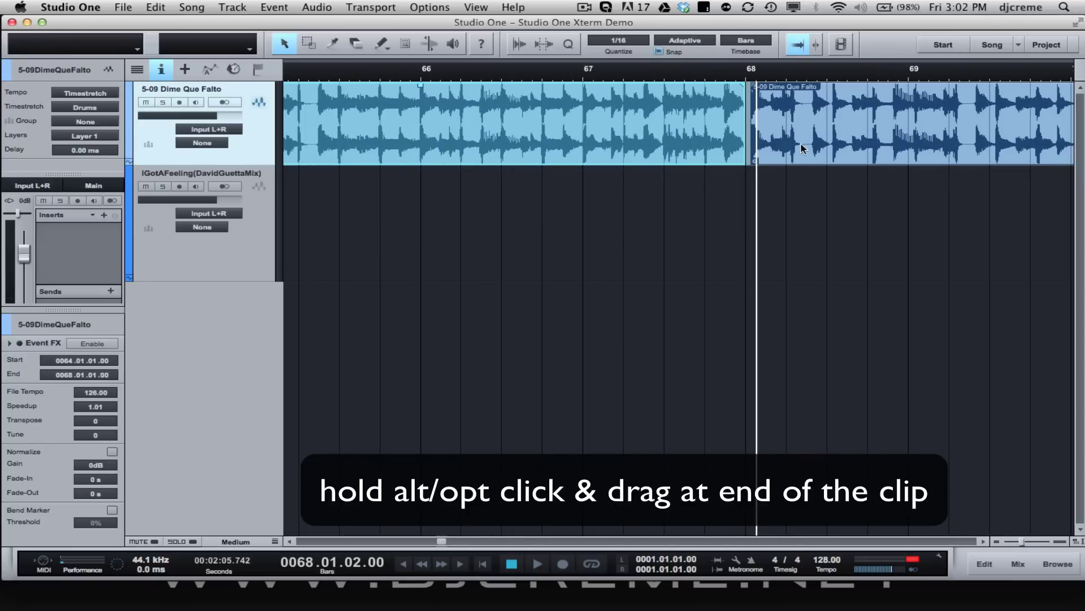
{"action": "left_click", "coordinate": [804, 148]}
{"action": "key", "text": "Delete"}
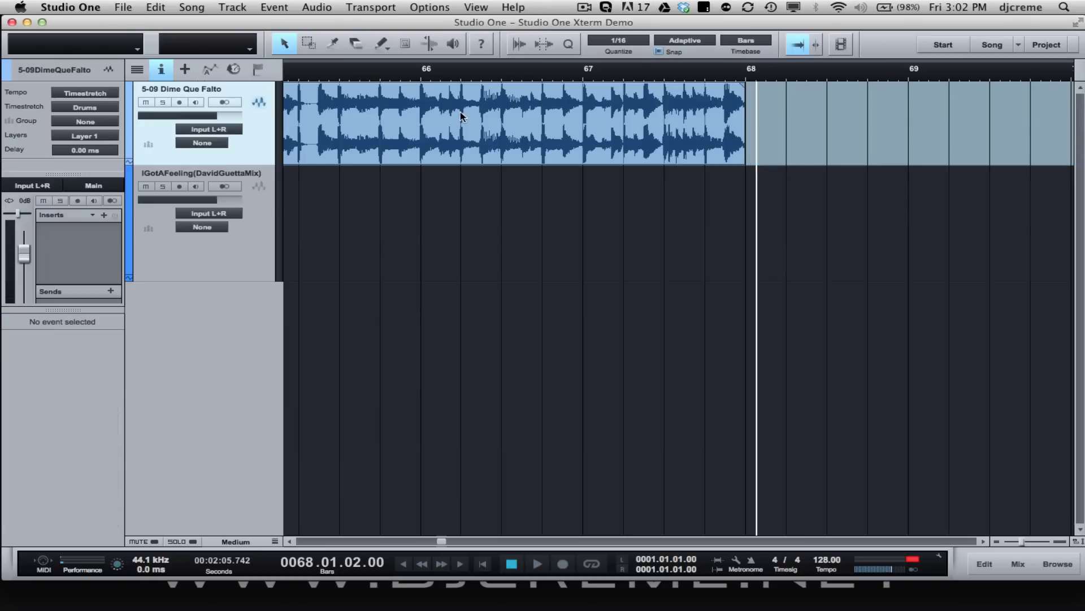
- Play the stretched Dime Que Falto section from bar 64 through bar 67 to check its beats against the grid
{"action": "key", "text": "w"}
{"action": "left_click", "coordinate": [428, 80]}
{"action": "left_click", "coordinate": [477, 127]}
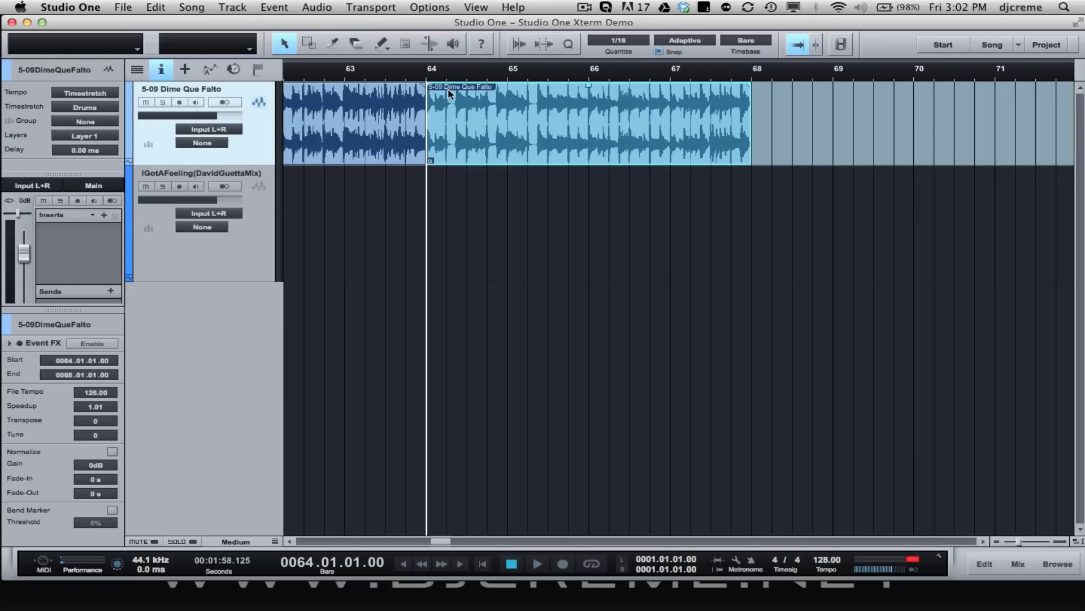
{"action": "key", "text": "space"}
{"action": "key", "text": "e"}
{"action": "key", "text": "e"}
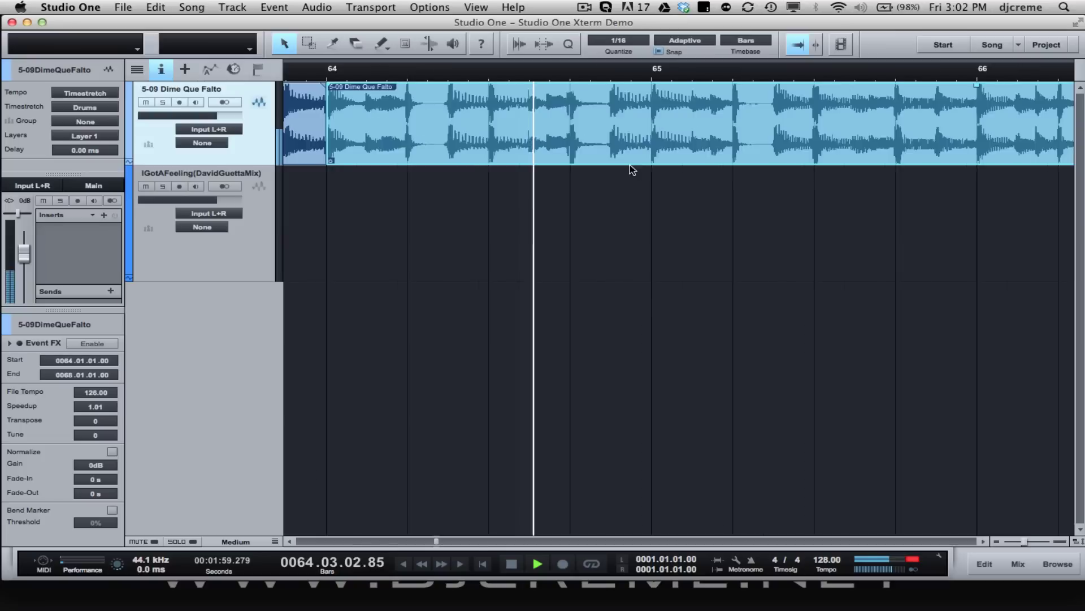
{"action": "key", "text": "e"}
{"action": "key", "text": "w"}
{"action": "key", "text": "w"}
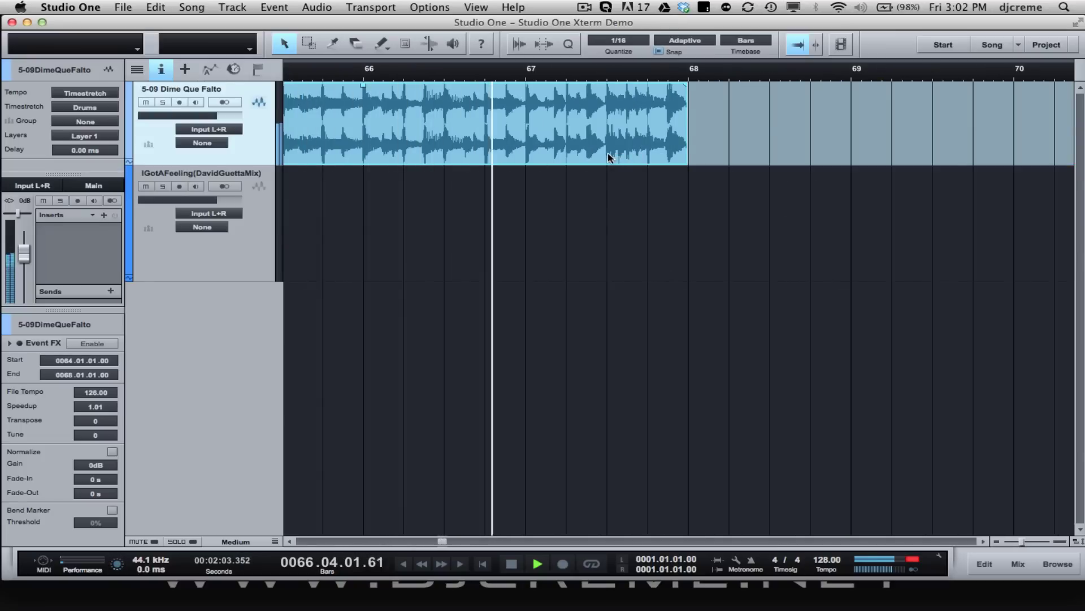
{"action": "key", "text": "e"}
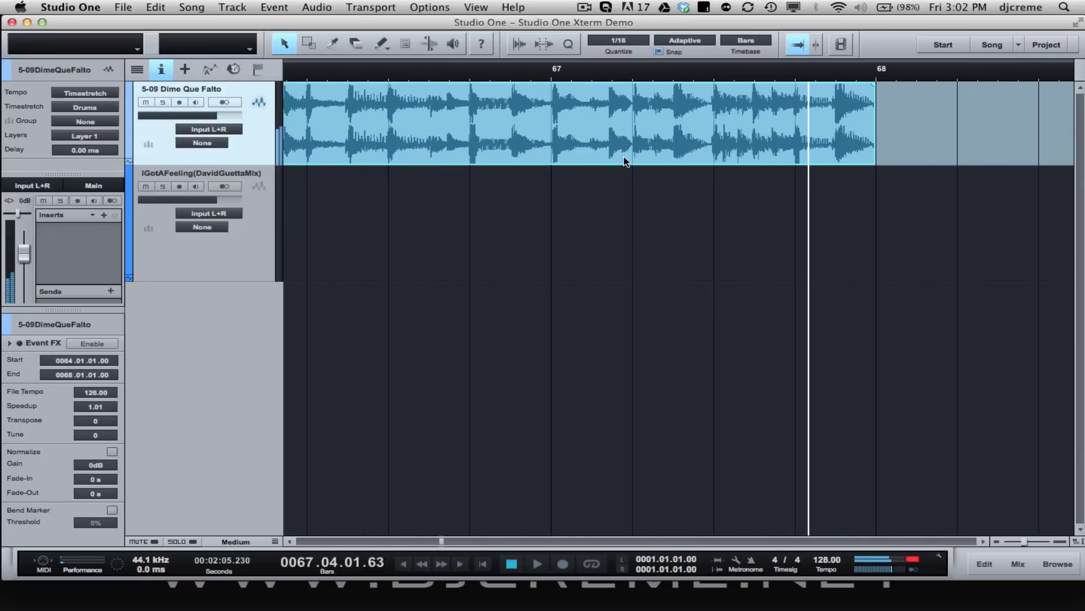
{"action": "key", "text": "space"}
- Move the I Got A Feeling event so it starts at bar 64, and place the playhead there
{"action": "key", "text": "w"}
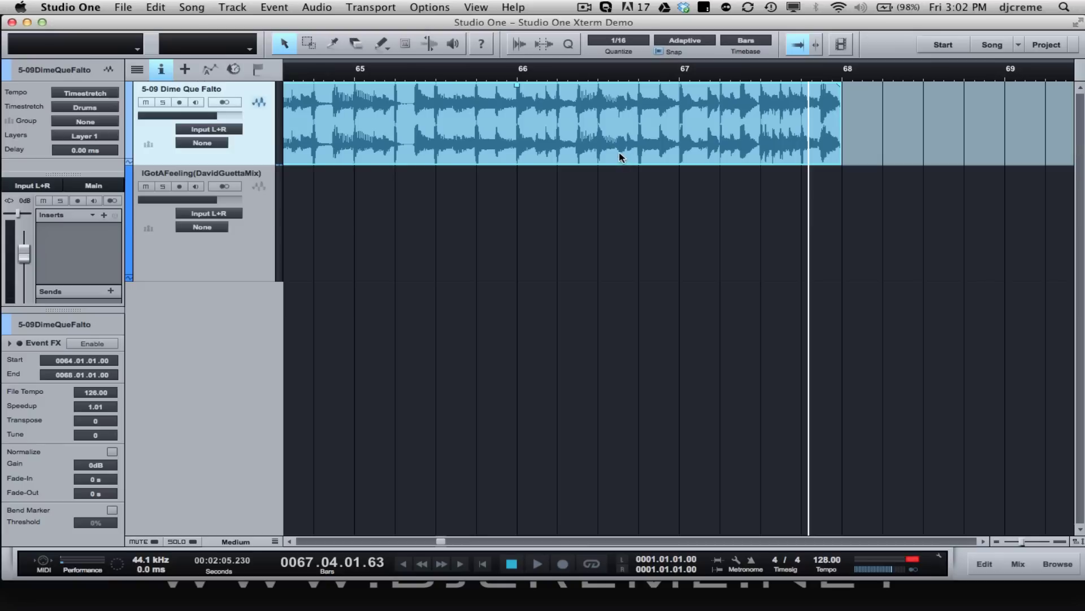
{"action": "key", "text": "w"}
{"action": "key", "text": "w"}
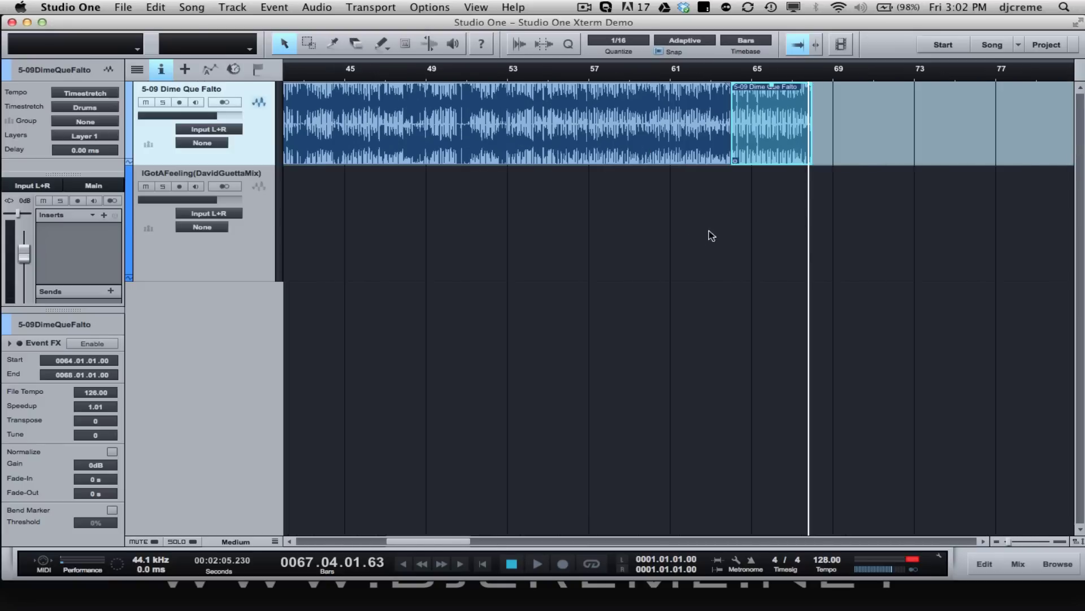
{"action": "key", "text": "w"}
{"action": "key", "text": "w"}
{"action": "key", "text": "w"}
{"action": "left_click", "coordinate": [829, 261]}
{"action": "left_click_drag", "start_coordinate": [830, 249], "coordinate": [638, 250]}
{"action": "left_click", "coordinate": [602, 70]}
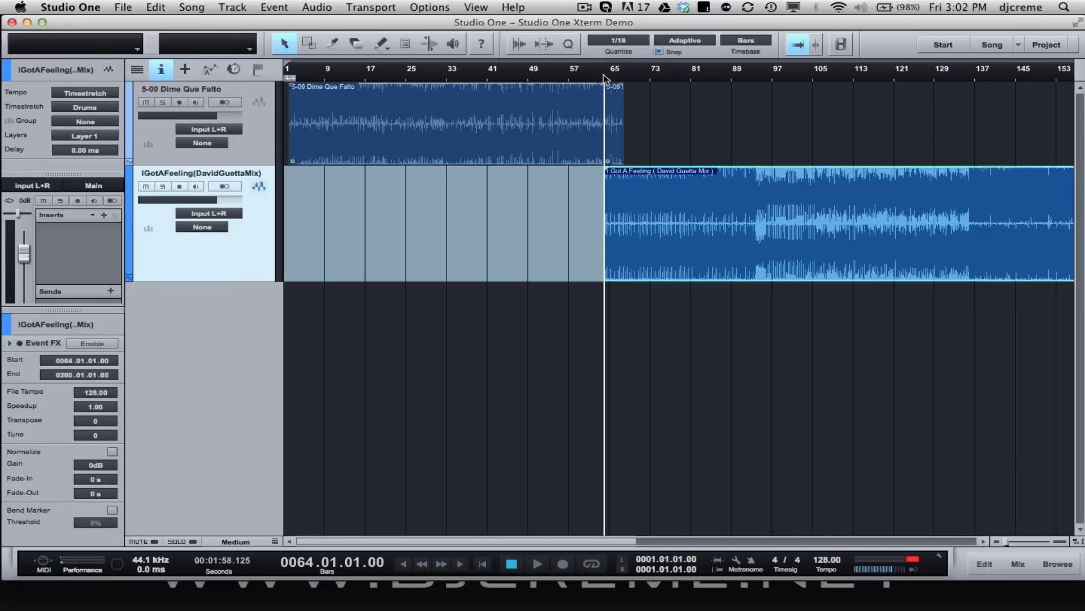
- Shift the I Got A Feeling event slightly earlier so its first kick lines up with bar 64
{"action": "key", "text": "e"}
{"action": "key", "text": "e"}
{"action": "key", "text": "e"}
{"action": "key", "text": "e"}
{"action": "key", "text": "e"}
{"action": "key", "text": "e"}
{"action": "key", "text": "e"}
{"action": "key", "text": "e"}
{"action": "key", "text": "e"}
{"action": "key", "text": "e"}
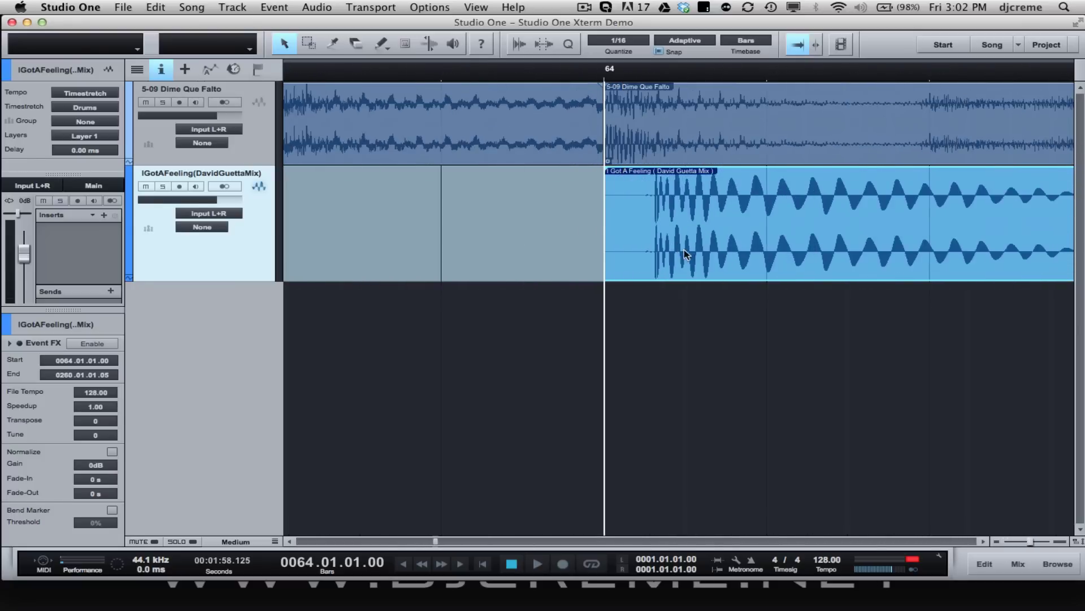
{"action": "left_click_drag", "start_coordinate": [836, 245], "coordinate": [645, 239]}
- Split the I Got A Feeling event at bar 64 and delete the silent piece before the first kick
{"action": "left_click", "coordinate": [605, 230], "text": "alt"}
{"action": "left_click", "coordinate": [558, 244]}
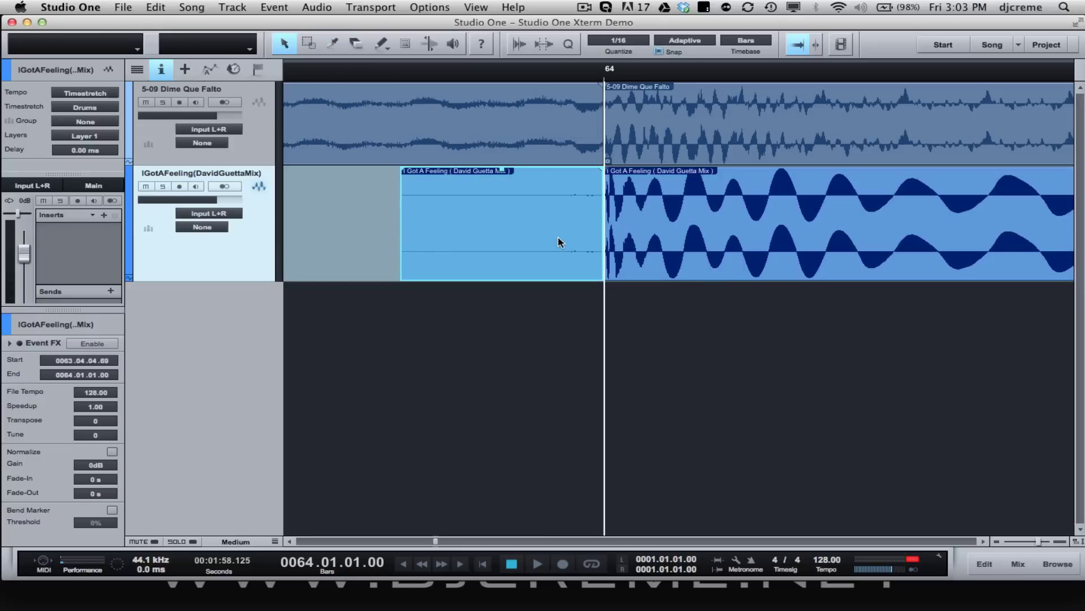
{"action": "key", "text": "Delete"}
- Play both tracks together from bar 64 to nearly bar 68 to check that their beats match
{"action": "key", "text": "w"}
{"action": "key", "text": "w"}
{"action": "key", "text": "w"}
{"action": "key", "text": "w"}
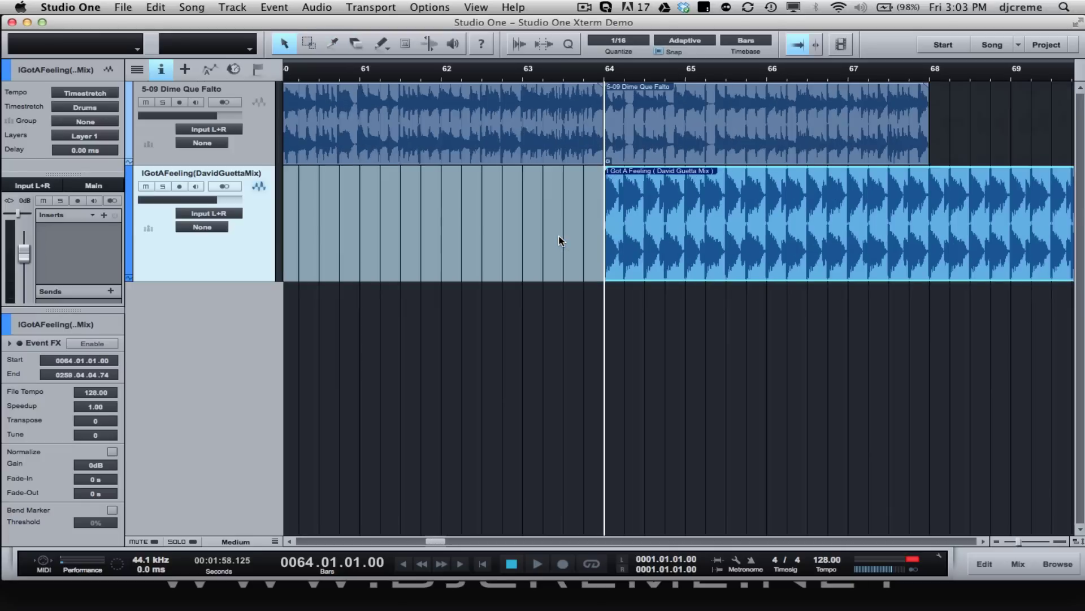
{"action": "key", "text": "w"}
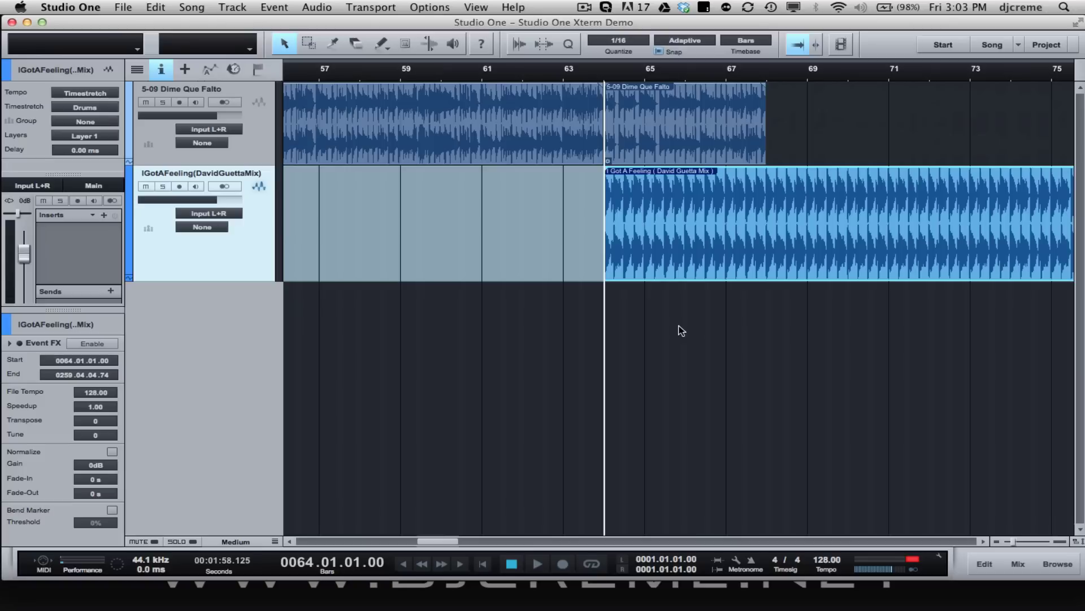
{"action": "key", "text": "space"}
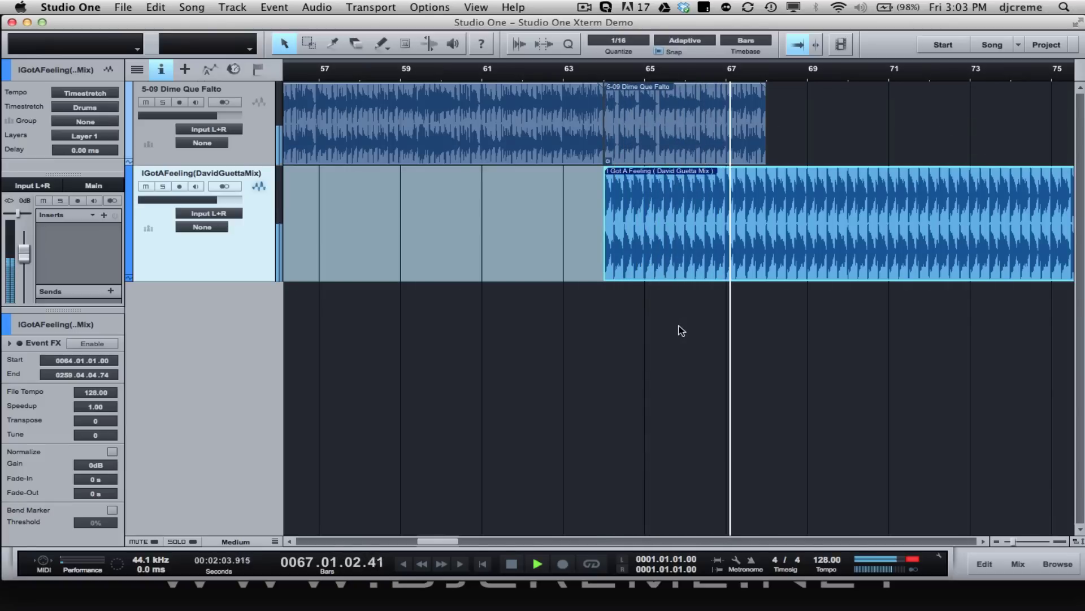
{"action": "key", "text": "space"}
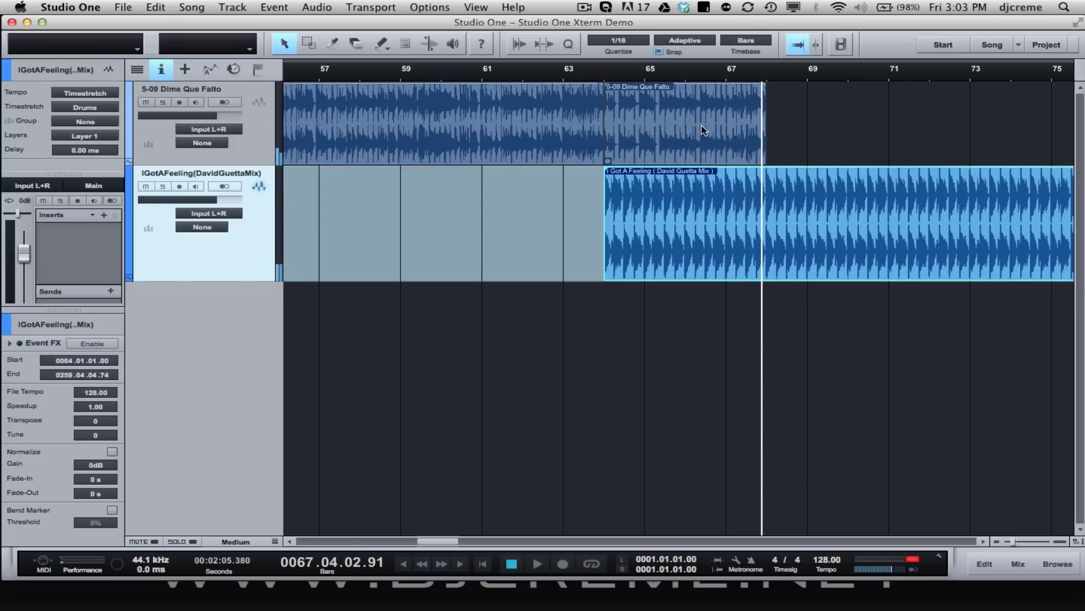
- Duplicate the four-bar Dime Que Falto section starting at bar 64 repeatedly until the copies reach bar 92
{"action": "left_click", "coordinate": [703, 130]}
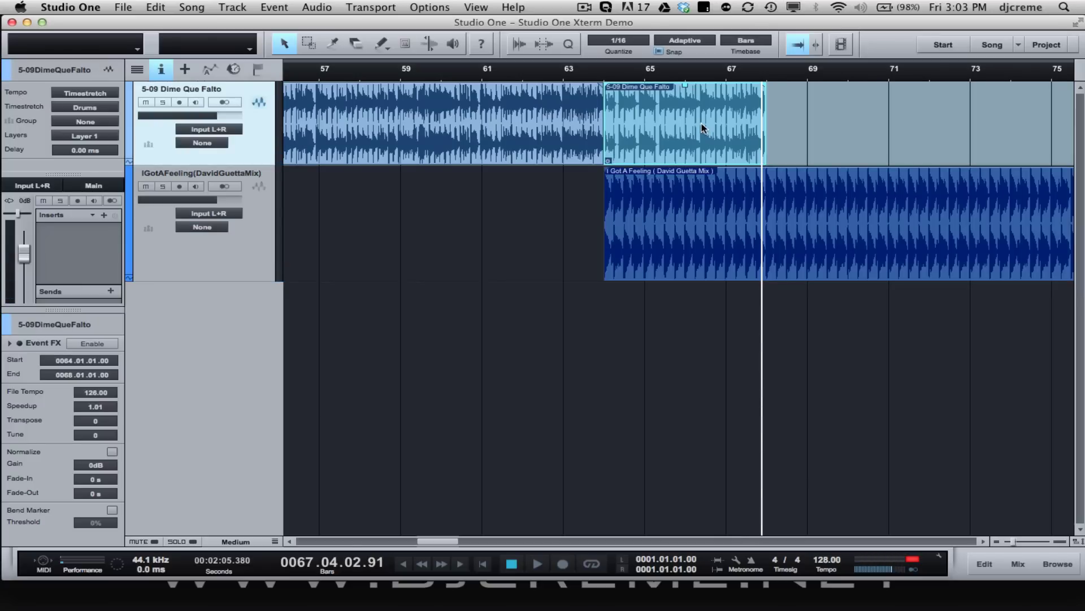
{"action": "key", "text": "w"}
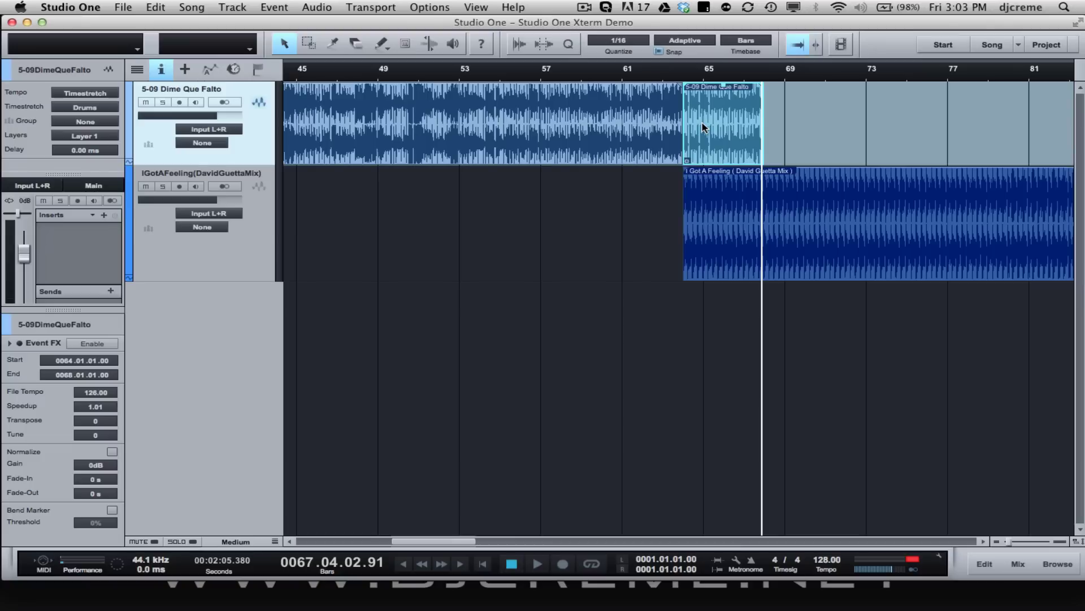
{"action": "key", "text": "d"}
{"action": "key", "text": "d"}
{"action": "key", "text": "d"}
{"action": "key", "text": "d"}
{"action": "key", "text": "d"}
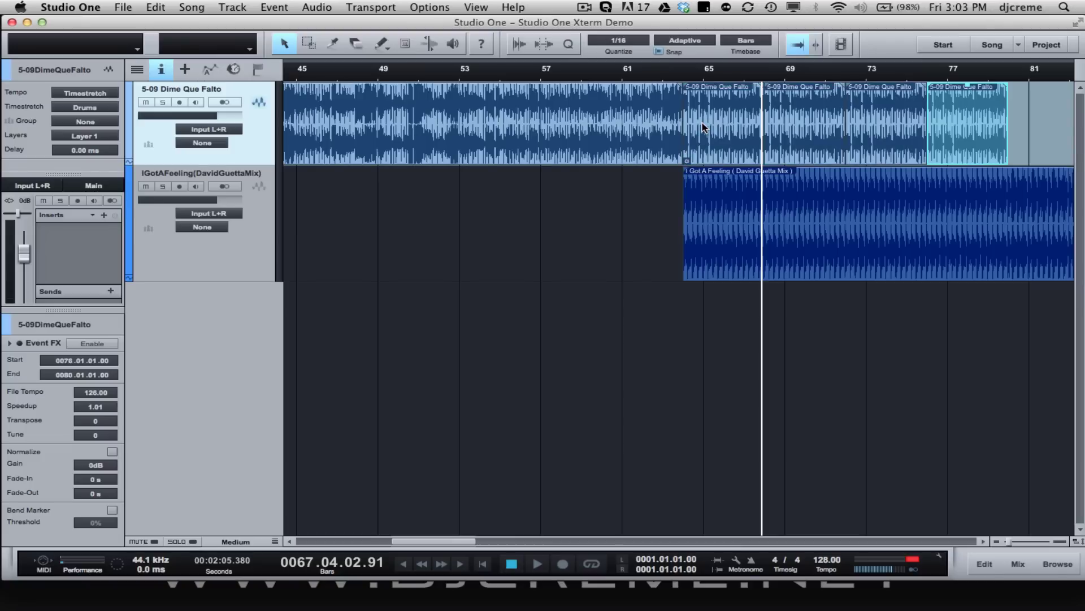
{"action": "key", "text": "w"}
{"action": "key", "text": "d"}
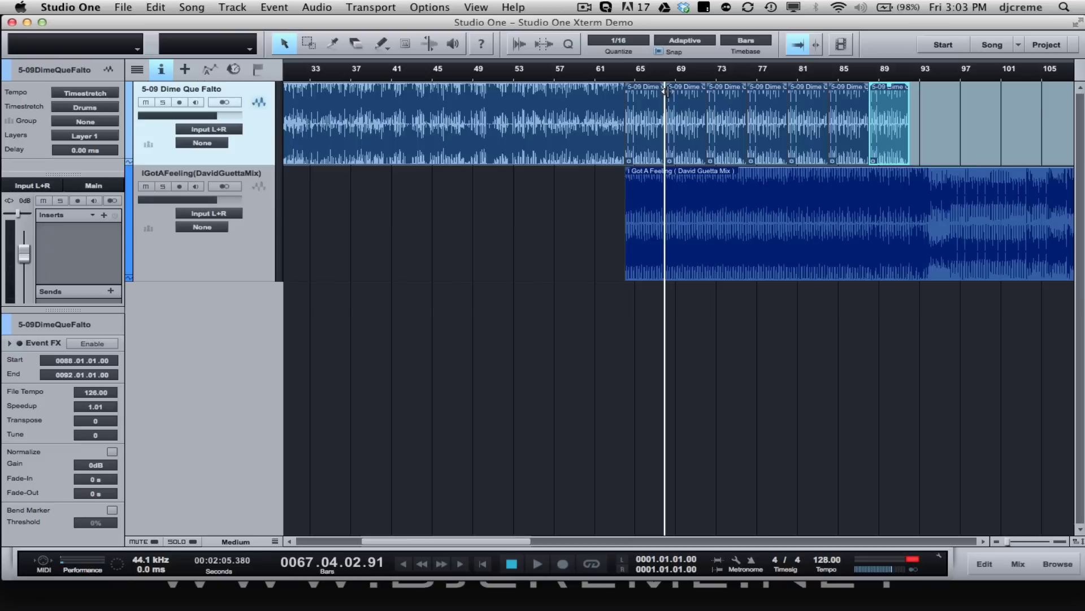
{"action": "key", "text": "e"}
{"action": "key", "text": "e"}
{"action": "key", "text": "e"}
{"action": "key", "text": "e"}
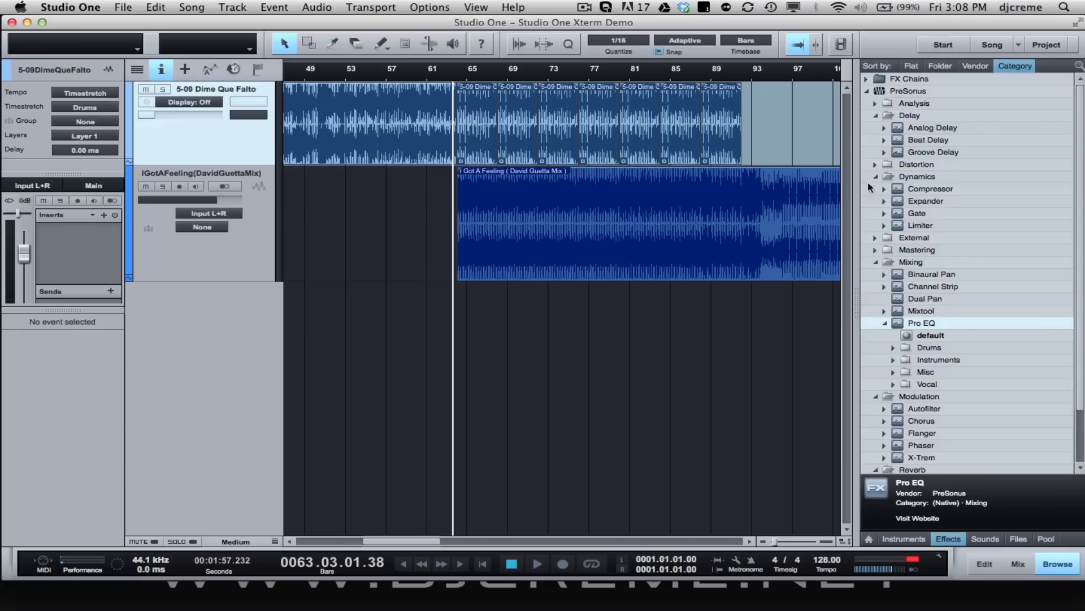
- Insert Pro EQ on the Dime Que Falto track and move its window clear of the track controls
{"action": "left_click", "coordinate": [927, 327]}
{"action": "left_click_drag", "start_coordinate": [911, 328], "coordinate": [535, 130]}
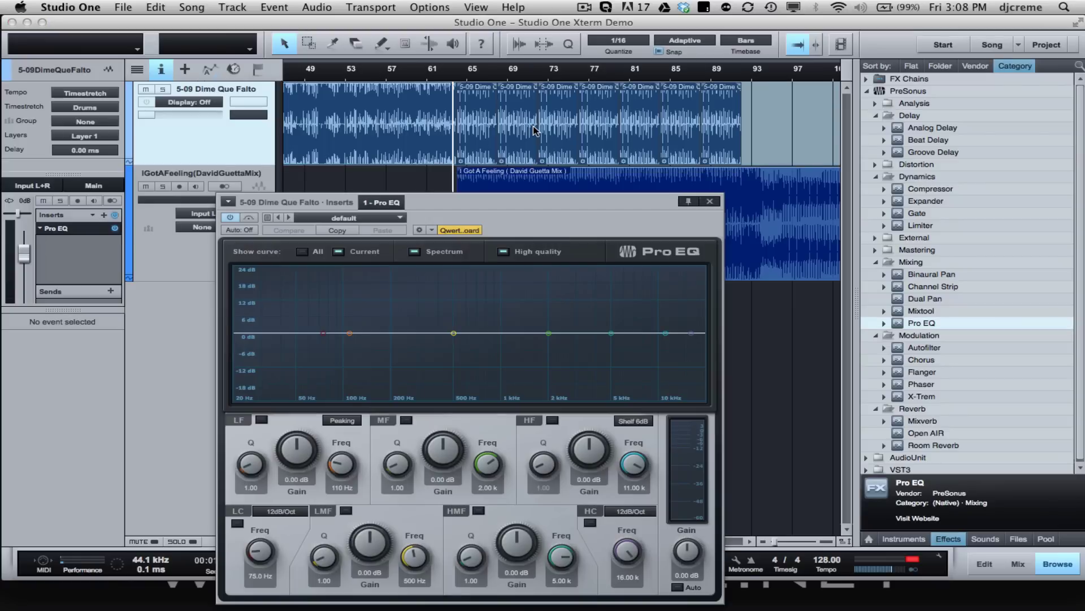
{"action": "left_click_drag", "start_coordinate": [499, 205], "coordinate": [502, 104]}
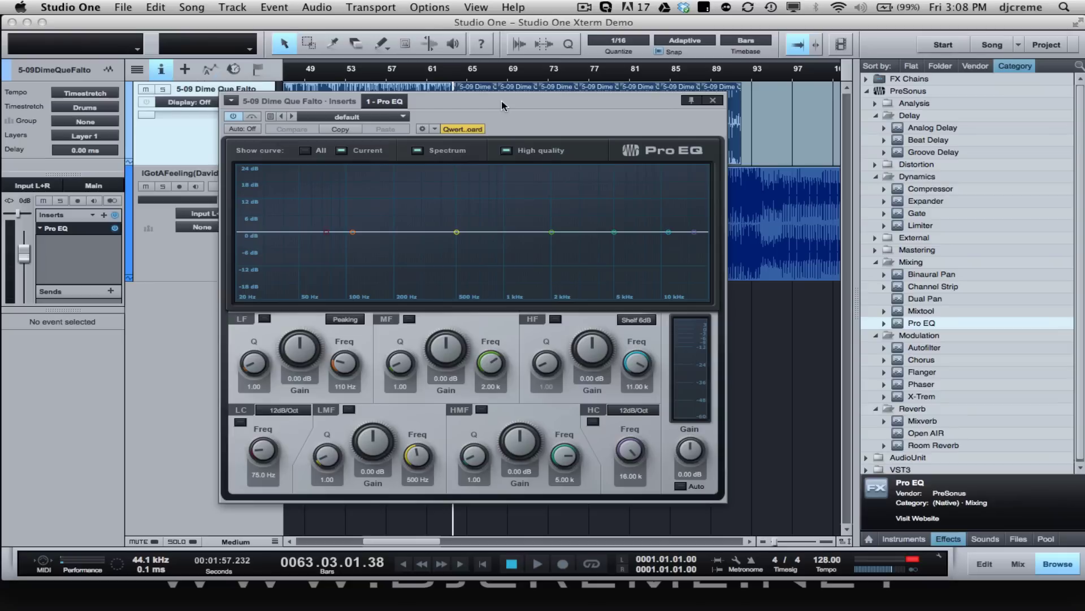
{"action": "left_click_drag", "start_coordinate": [466, 101], "coordinate": [557, 67]}
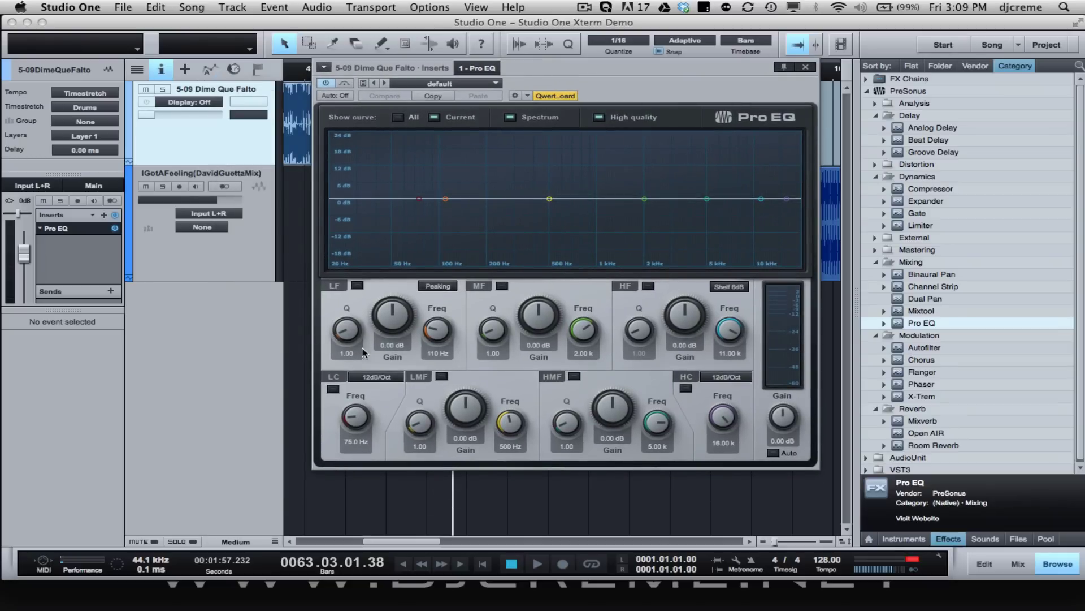
- Set the slope of the Pro EQ's low-cut filter to 36dB/Oct and leave the filter switched off
{"action": "left_click", "coordinate": [333, 391]}
{"action": "left_click", "coordinate": [334, 391]}
{"action": "left_click", "coordinate": [334, 391]}
{"action": "left_click", "coordinate": [334, 391]}
{"action": "left_click", "coordinate": [333, 391]}
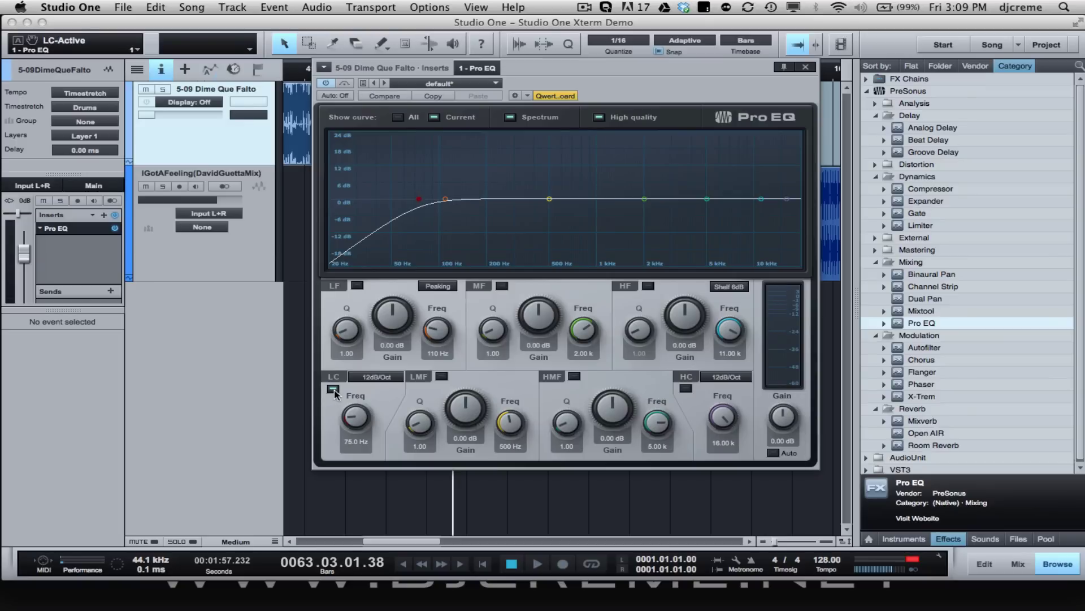
{"action": "left_click", "coordinate": [384, 376]}
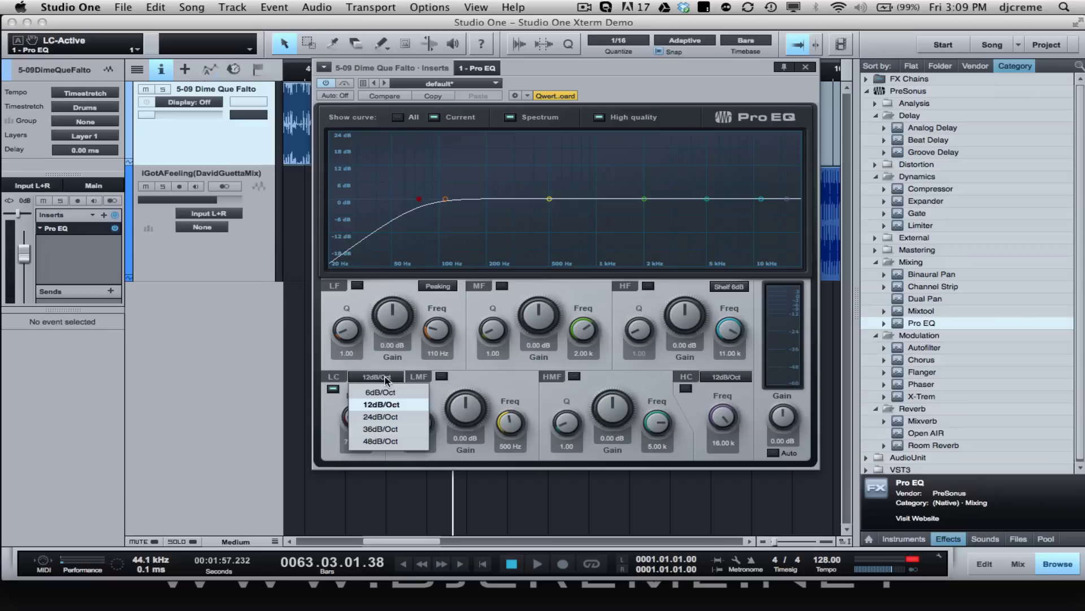
{"action": "left_click", "coordinate": [381, 428]}
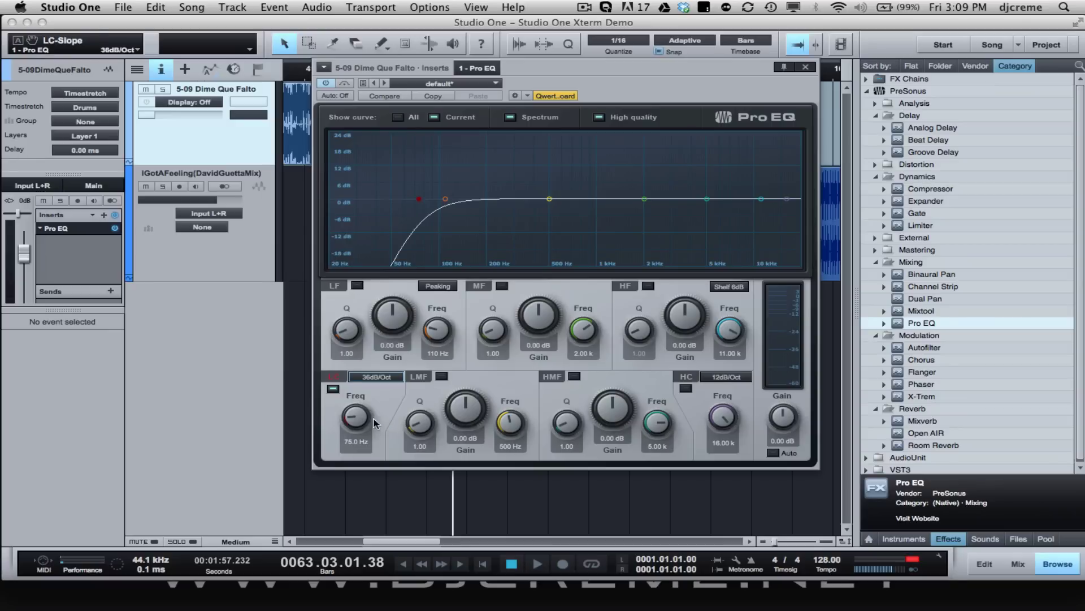
{"action": "left_click", "coordinate": [334, 390]}
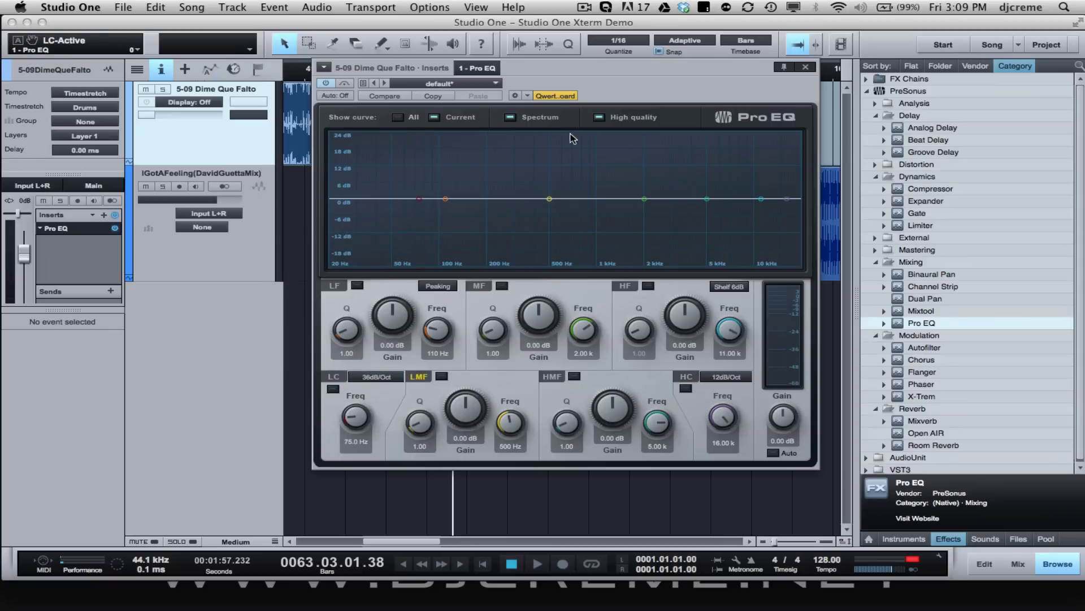
- Show the Pro EQ bypass automation on the Dime Que Falto track, with the plug-in window moved clear of the waveforms
{"action": "left_click_drag", "start_coordinate": [605, 79], "coordinate": [630, 160]}
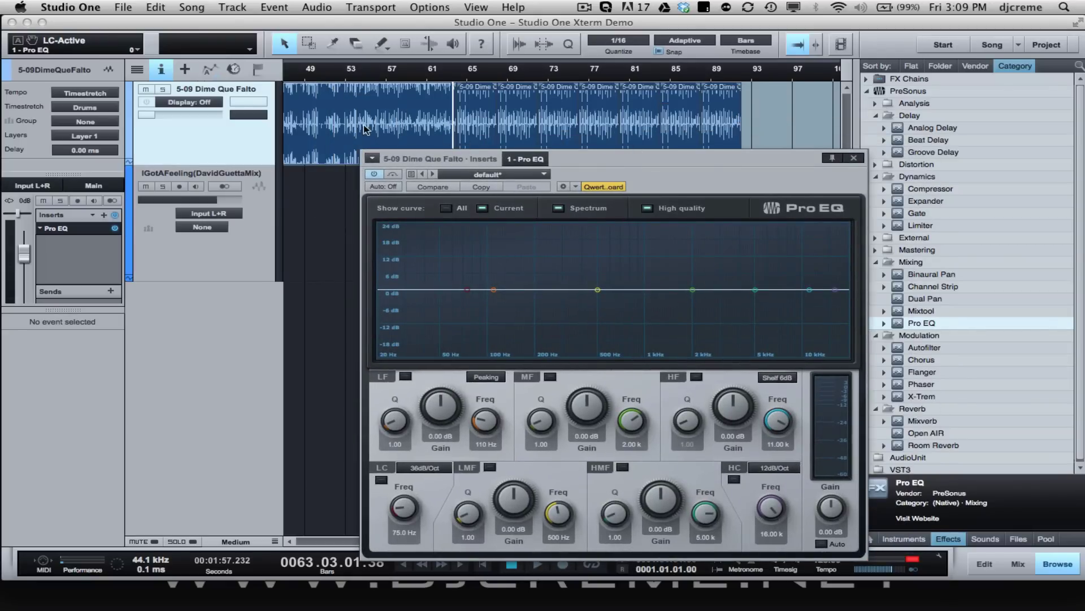
{"action": "right_click", "coordinate": [392, 178]}
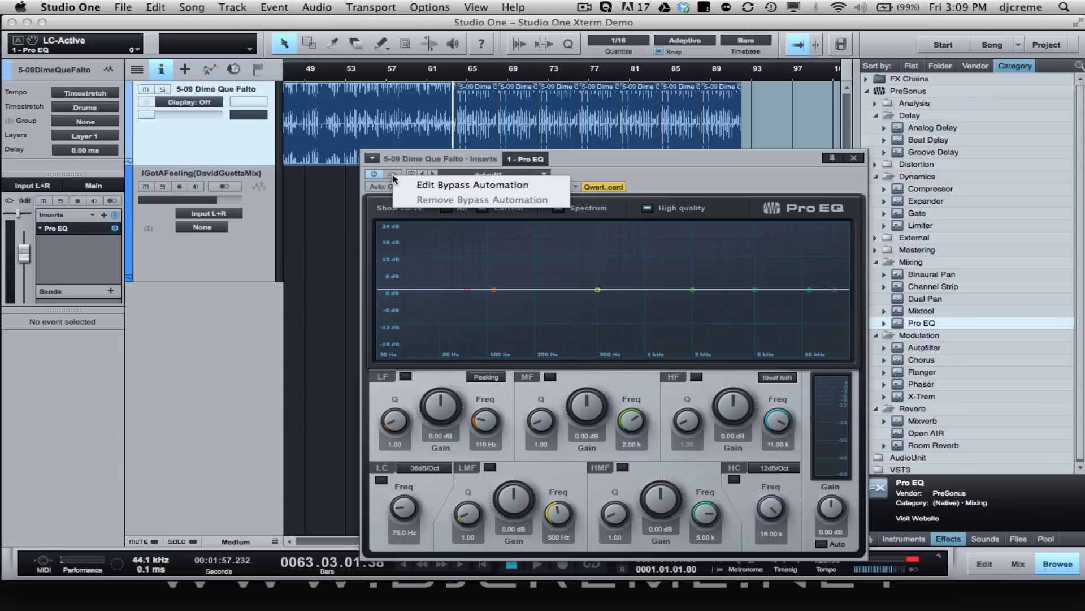
{"action": "left_click", "coordinate": [424, 186]}
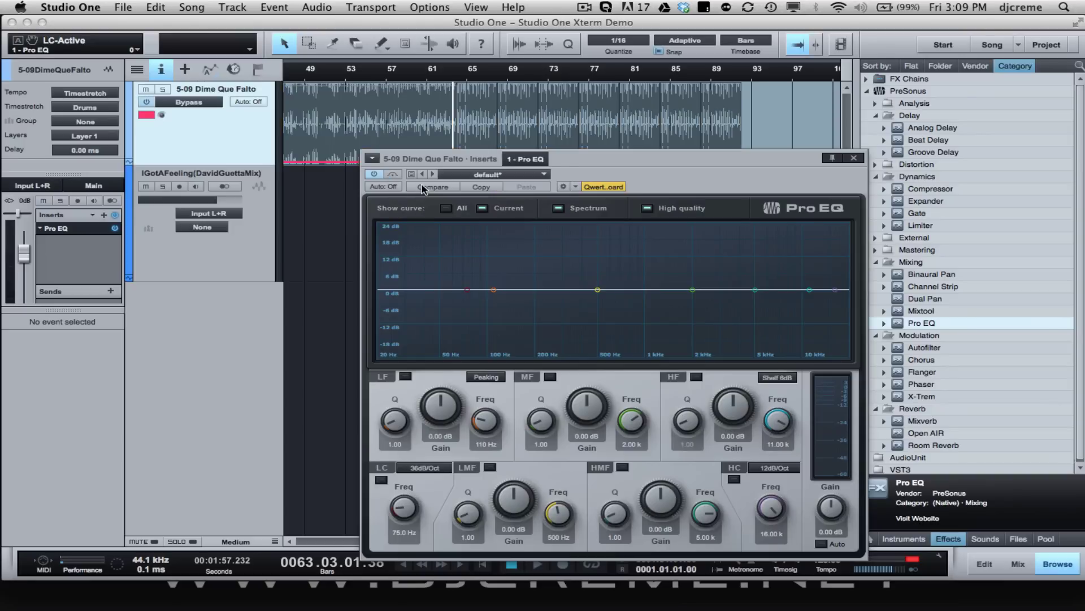
{"action": "left_click_drag", "start_coordinate": [597, 164], "coordinate": [770, 111]}
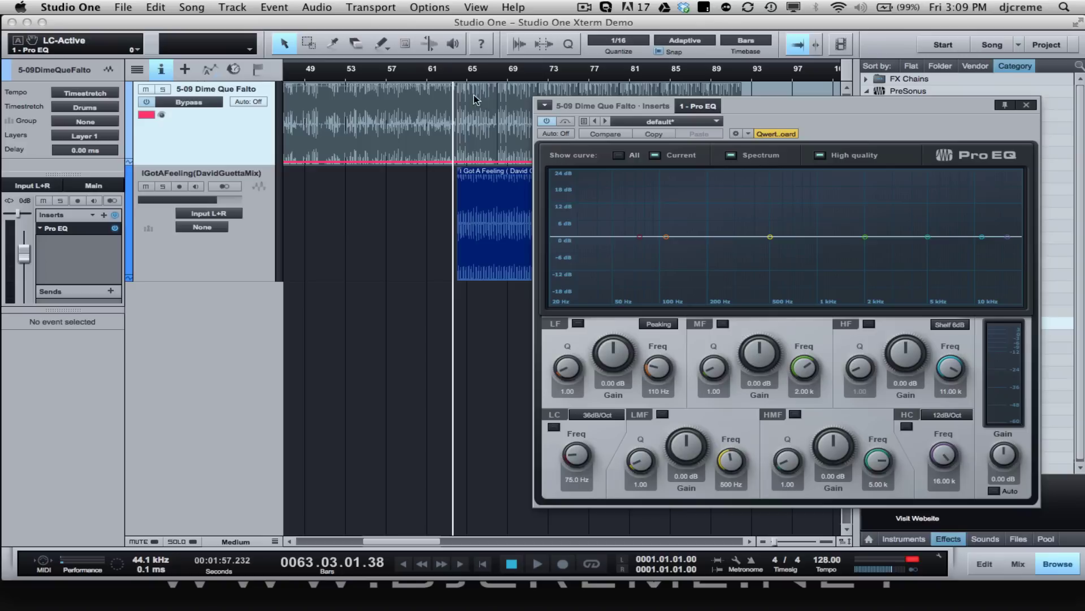
- Automate the Pro EQ bypass to stay on until bar 64 and switch off there, and play across the change
{"action": "left_click", "coordinate": [448, 78]}
{"action": "key", "text": "e"}
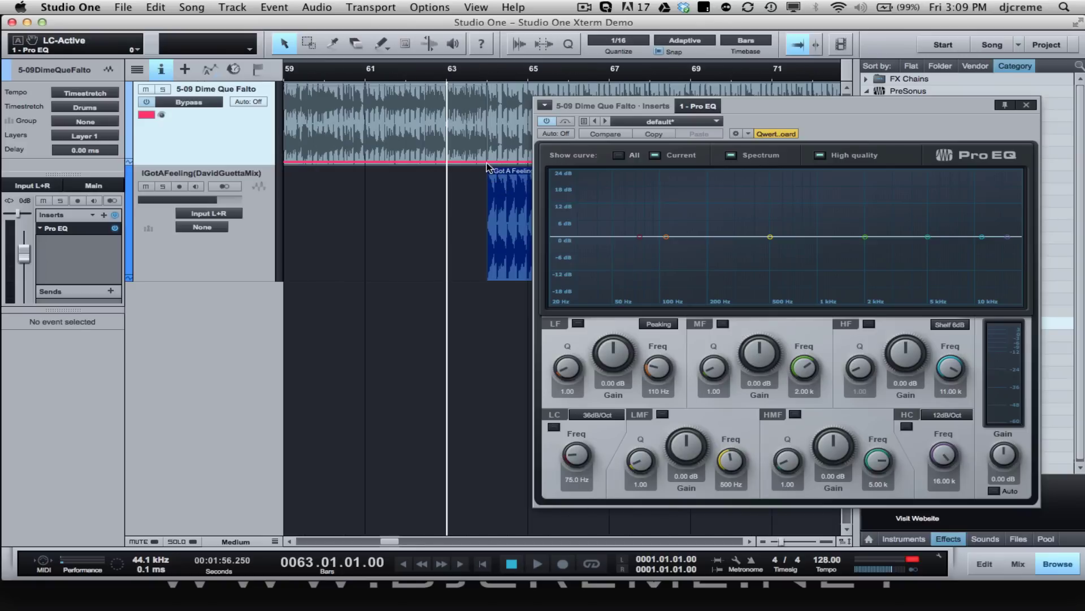
{"action": "left_click", "coordinate": [487, 162]}
{"action": "left_click_drag", "start_coordinate": [485, 116], "coordinate": [493, 176]}
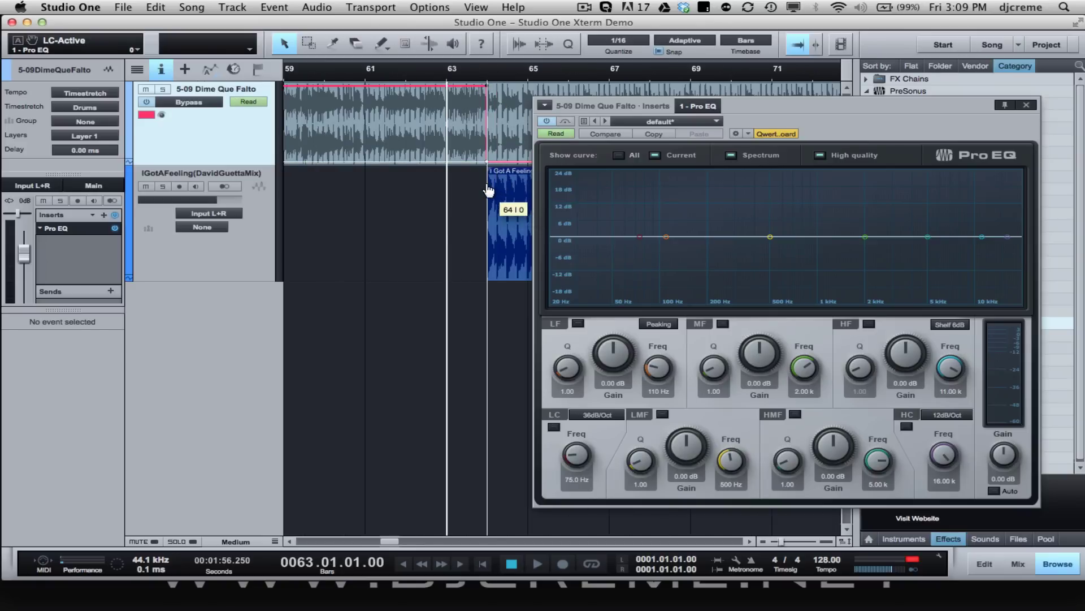
{"action": "left_click", "coordinate": [427, 70]}
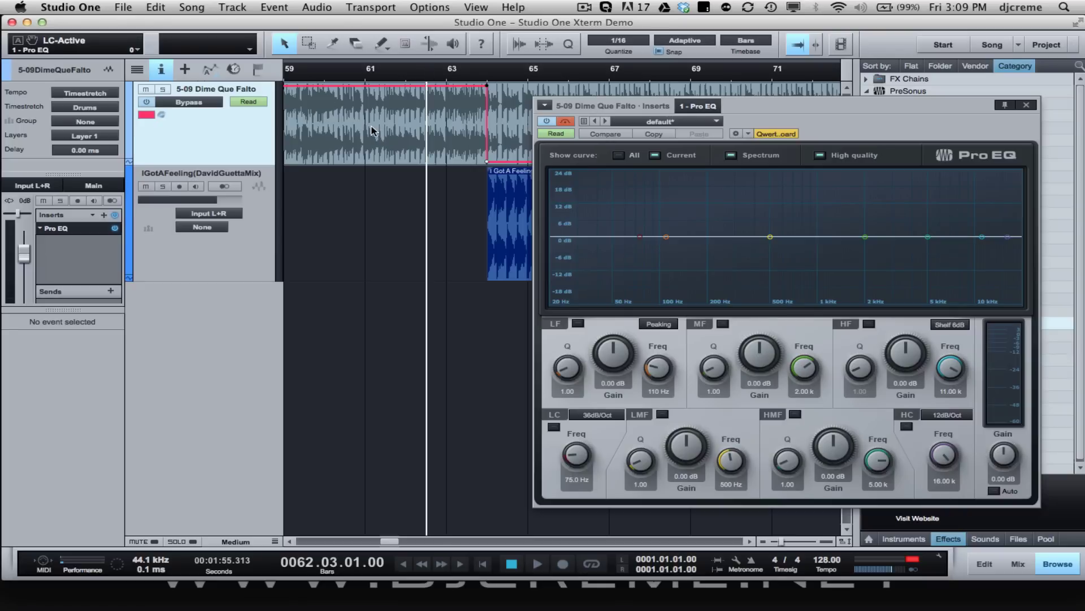
{"action": "key", "text": "space"}
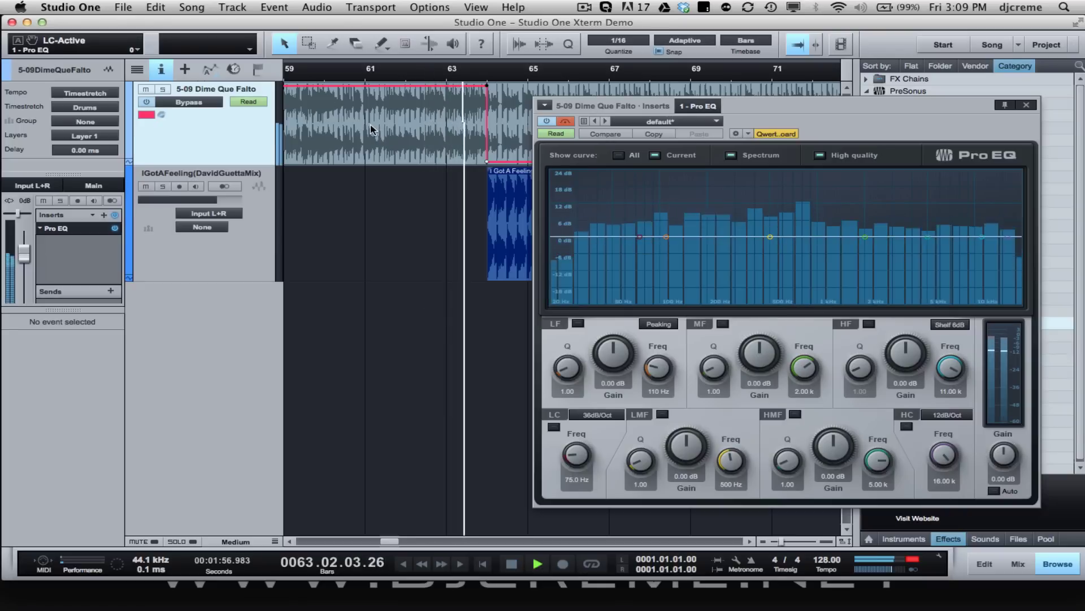
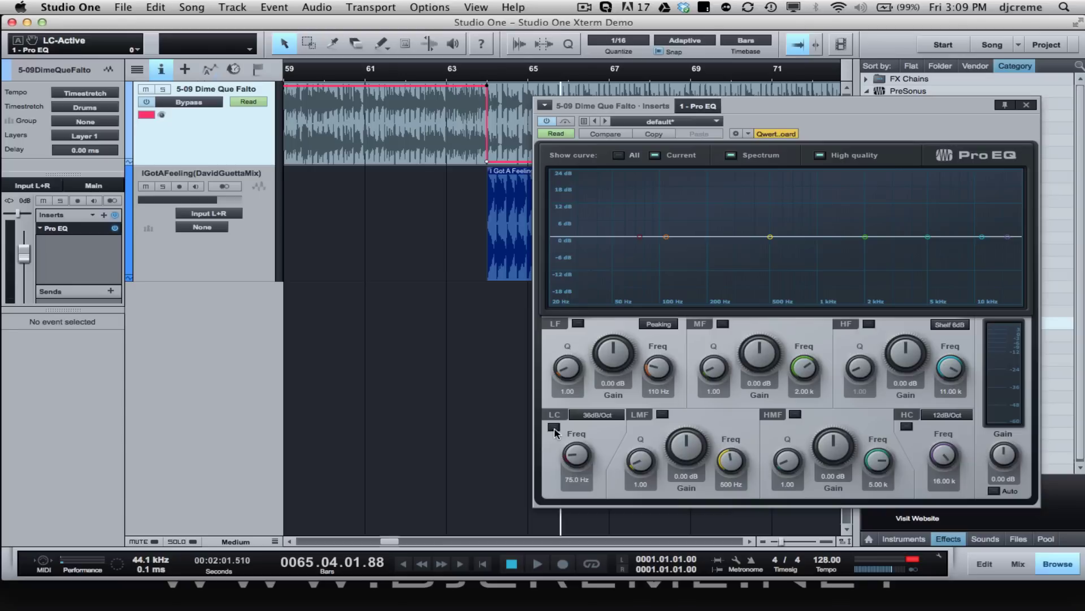
- With the low-cut filter active, show its frequency automation on the Dime Que Falto track and set it to 20 Hz with a point at bar 64
{"action": "right_click", "coordinate": [575, 459]}
{"action": "left_click", "coordinate": [613, 466]}
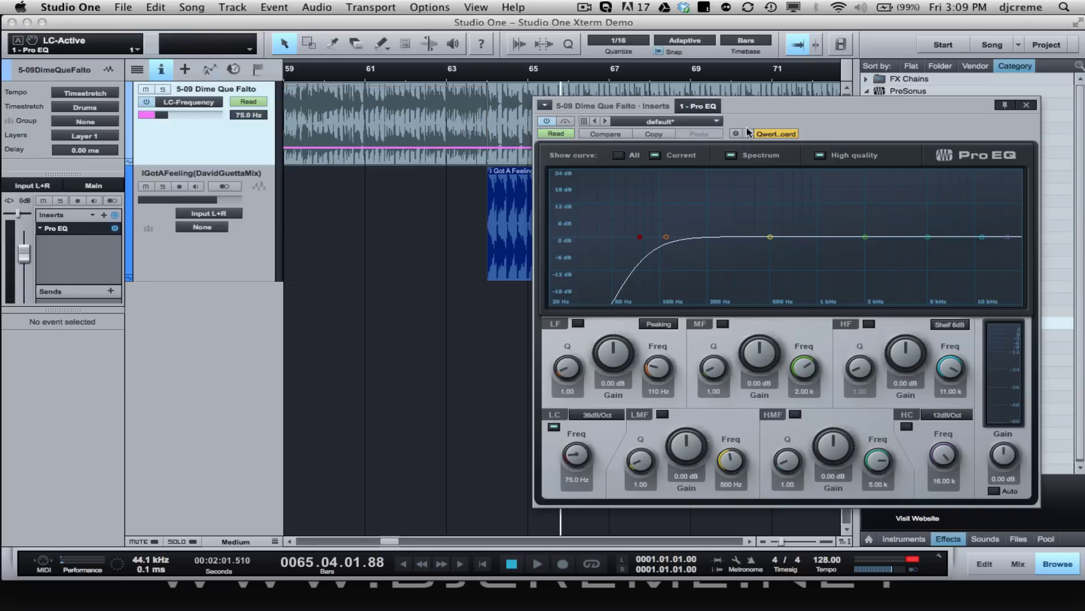
{"action": "left_click_drag", "start_coordinate": [748, 106], "coordinate": [623, 207]}
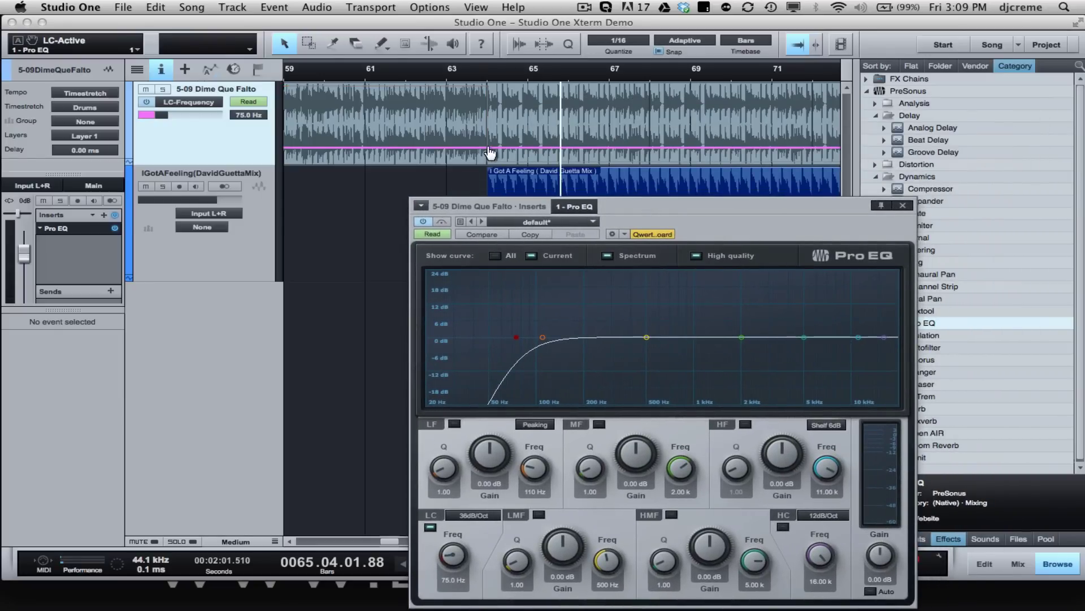
{"action": "left_click_drag", "start_coordinate": [490, 151], "coordinate": [487, 162]}
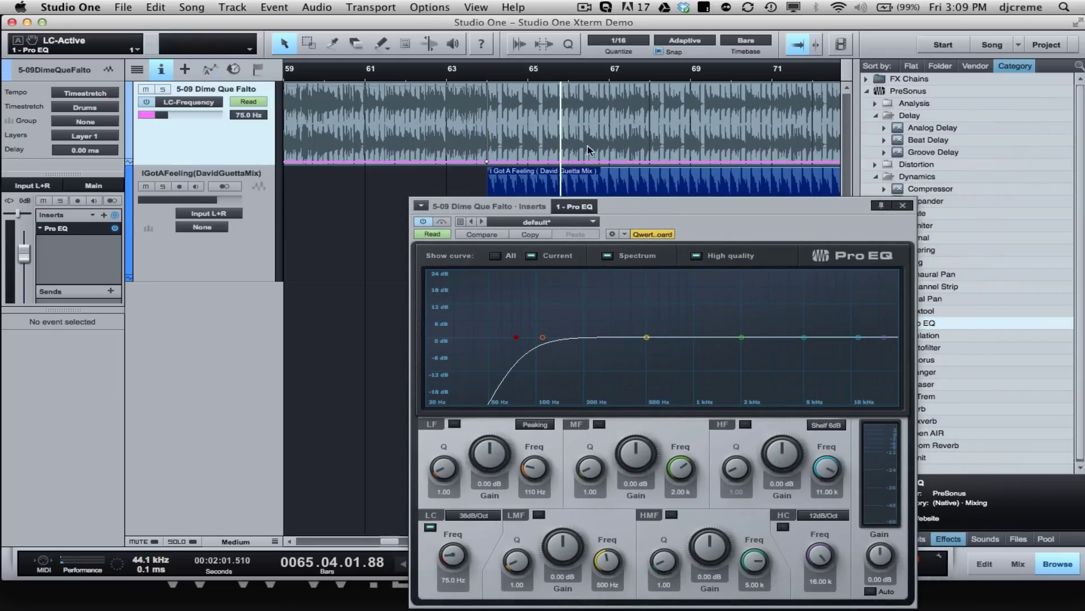
- Play from bar 62 and raise the low-cut frequency automation from bar 64 to about 673 Hz at bar 72
{"action": "left_click", "coordinate": [422, 74]}
{"action": "left_click", "coordinate": [411, 76]}
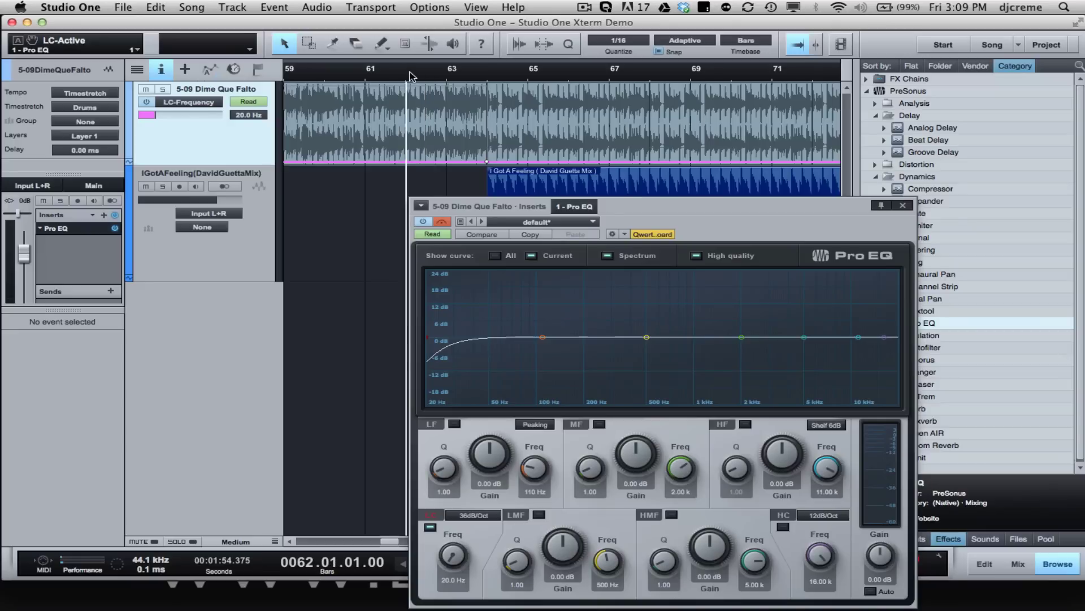
{"action": "key", "text": "space"}
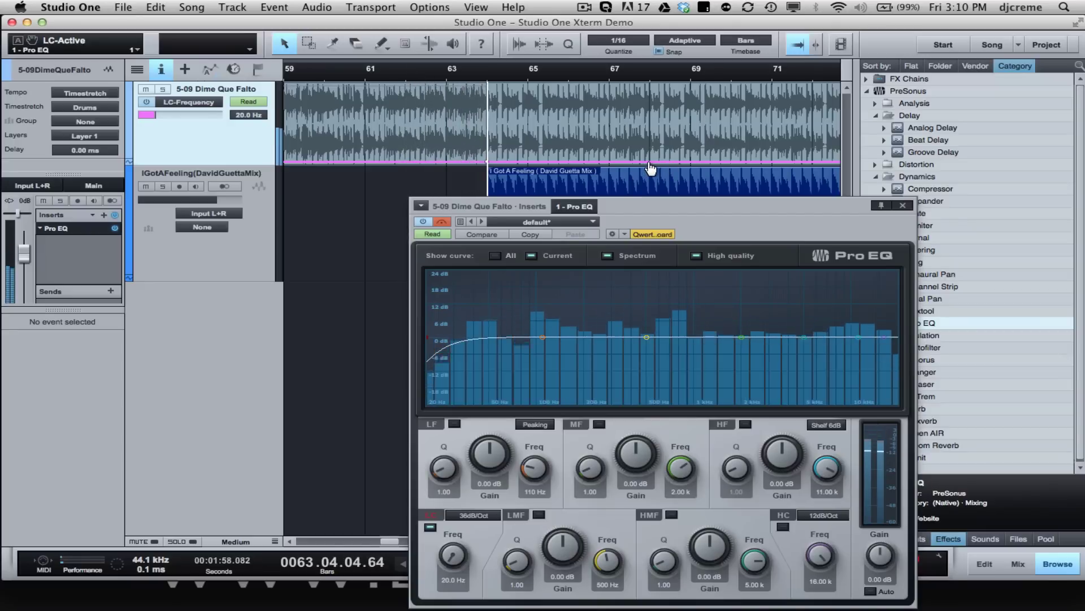
{"action": "left_click_drag", "start_coordinate": [597, 162], "coordinate": [814, 129]}
{"action": "key", "text": "w"}
{"action": "key", "text": "w"}
{"action": "key", "text": "w"}
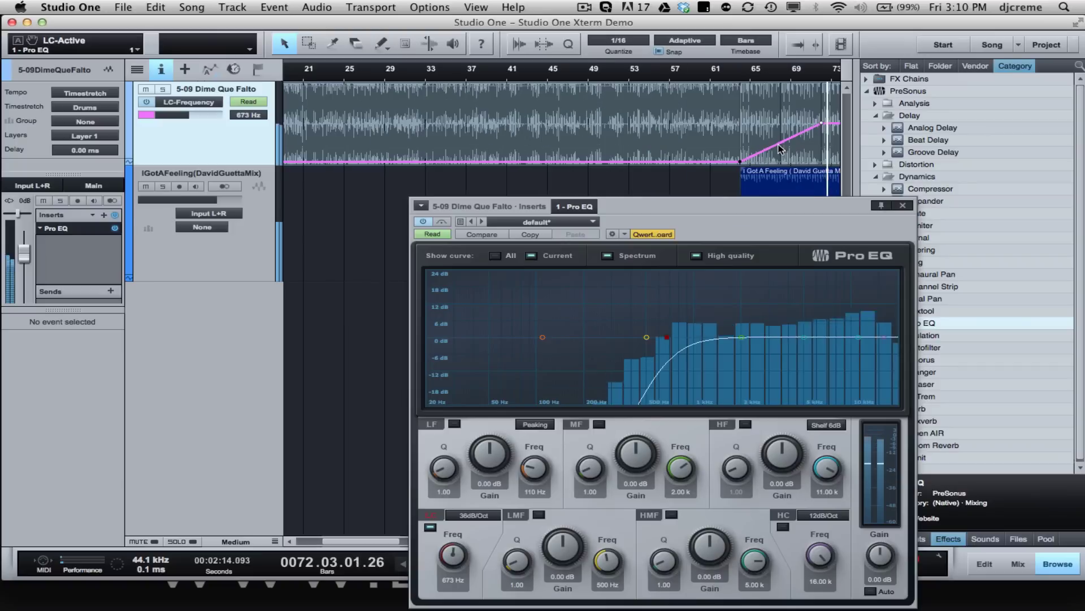
- Lower the bar 72 point of the low-cut frequency automation to 386 Hz and close the Pro EQ window
{"action": "left_click_drag", "start_coordinate": [769, 205], "coordinate": [569, 205]}
{"action": "left_click", "coordinate": [750, 544]}
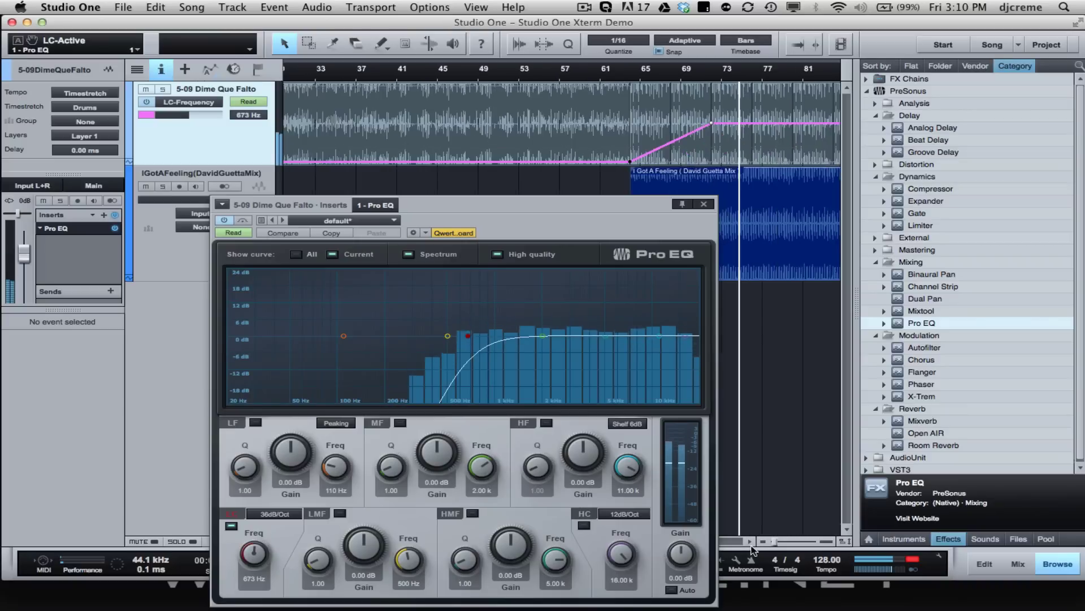
{"action": "left_click", "coordinate": [750, 544]}
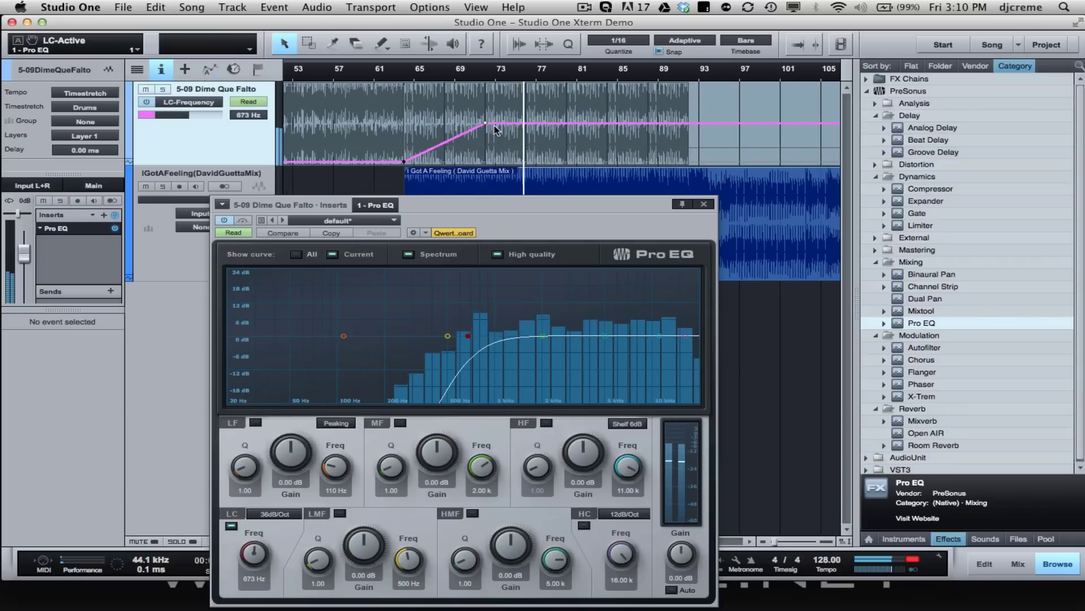
{"action": "left_click_drag", "start_coordinate": [486, 130], "coordinate": [487, 137]}
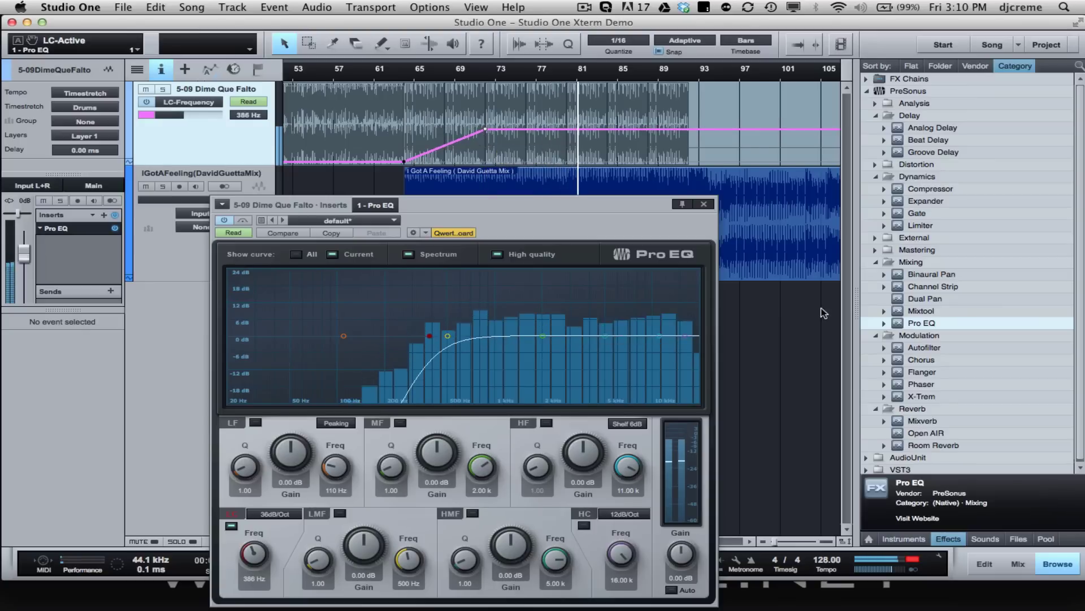
{"action": "left_click", "coordinate": [704, 204]}
{"action": "key", "text": "f"}
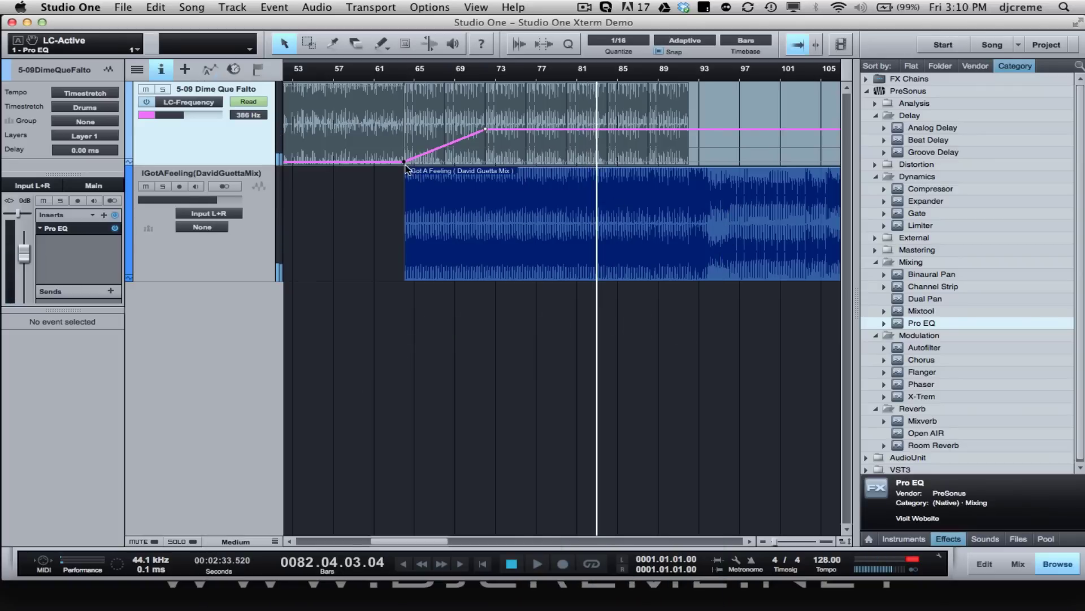
- Redraw the low-cut frequency ramp between bars 64 and 72 as a smooth curve with the Parabola tool
{"action": "left_click", "coordinate": [390, 53]}
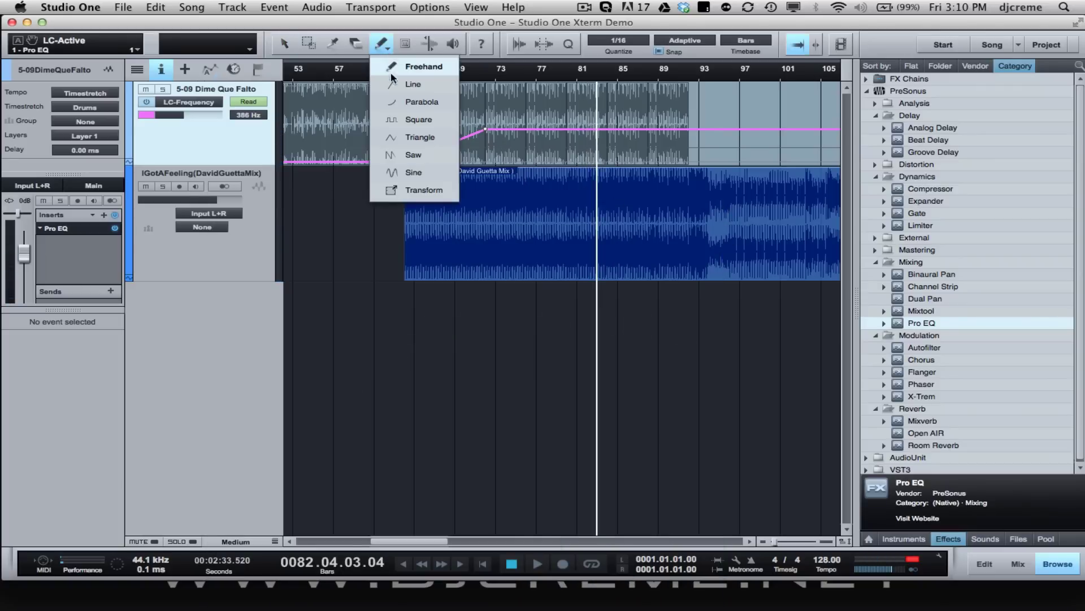
{"action": "left_click", "coordinate": [402, 103]}
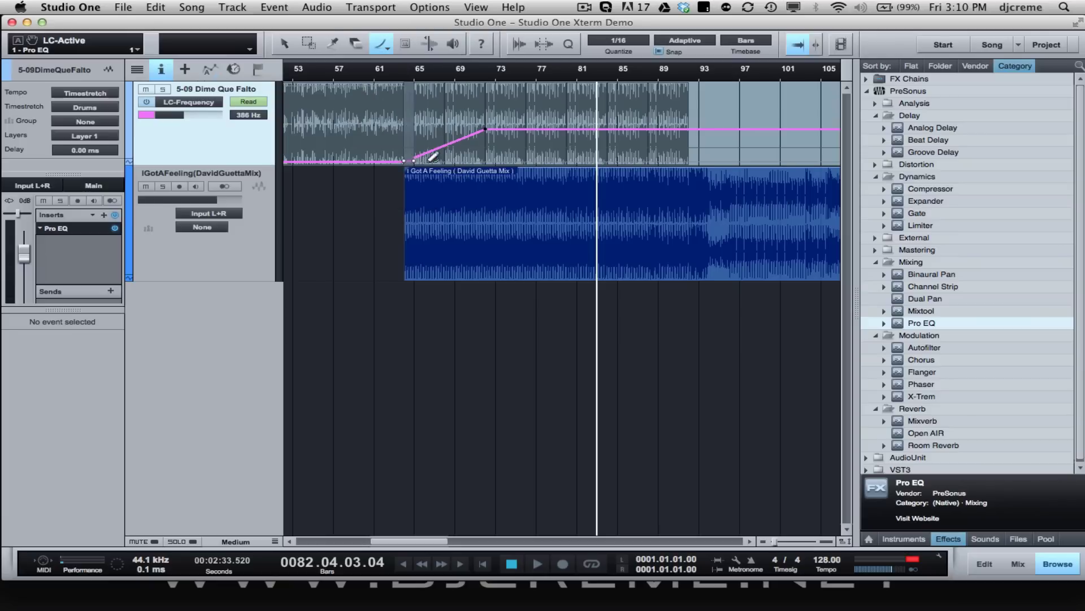
{"action": "left_click_drag", "start_coordinate": [431, 159], "coordinate": [473, 148]}
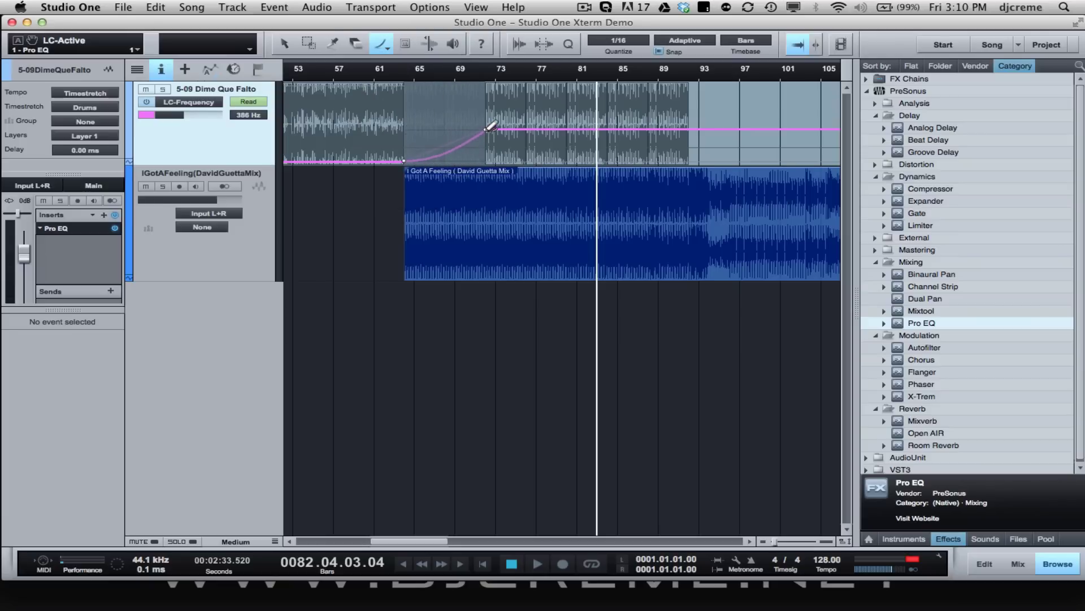
{"action": "left_click_drag", "start_coordinate": [488, 129], "coordinate": [486, 130]}
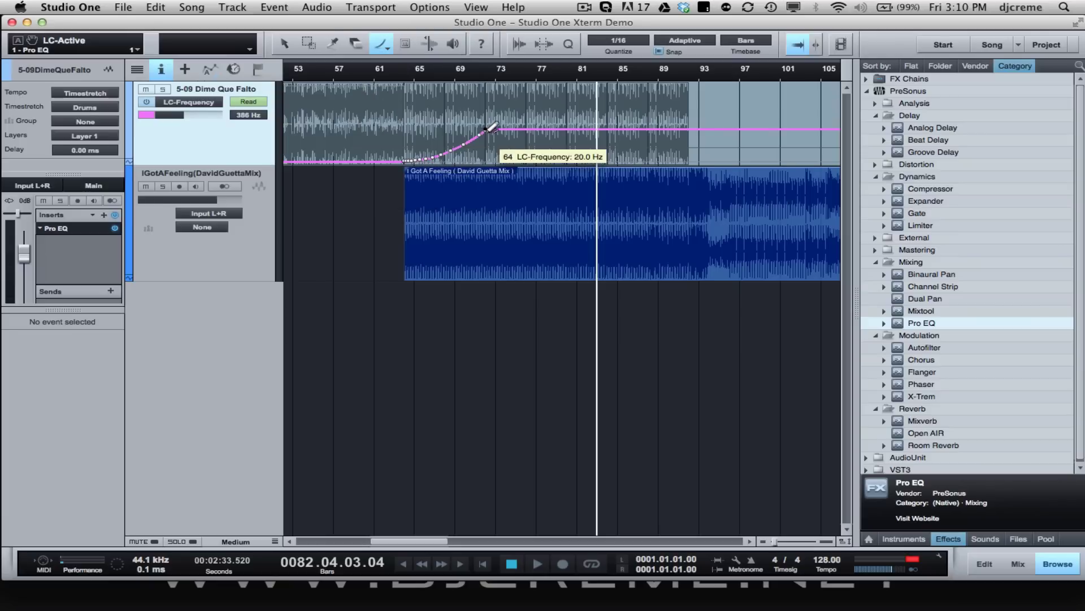
- Play the transition from about bar 62 with the Dime Que Falto Pro EQ open to check the curved low-cut sweep
{"action": "left_click", "coordinate": [388, 77]}
{"action": "key", "text": "space"}
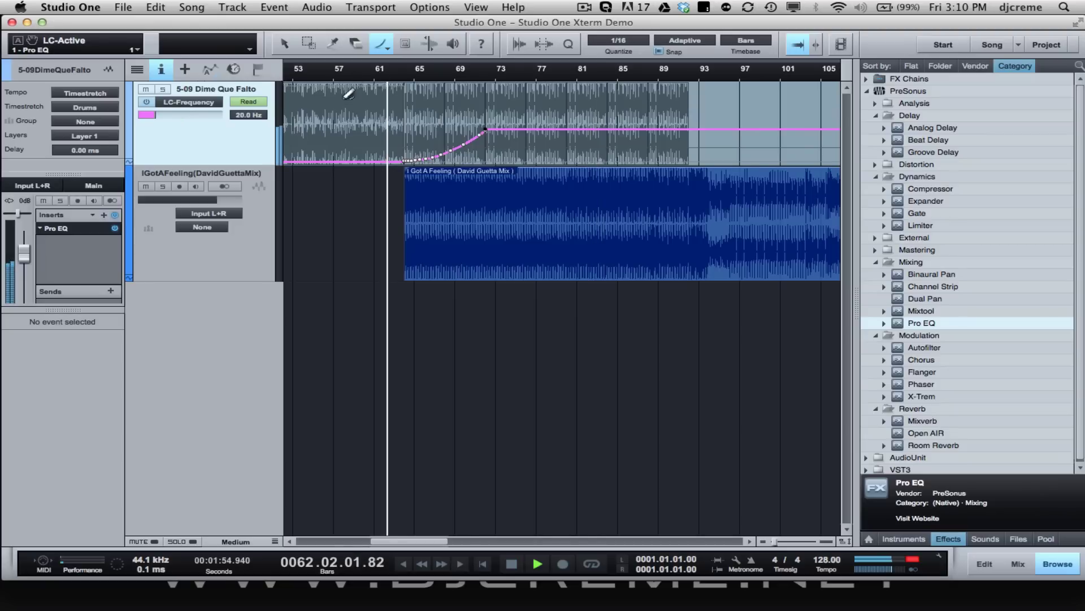
{"action": "double_click", "coordinate": [65, 229]}
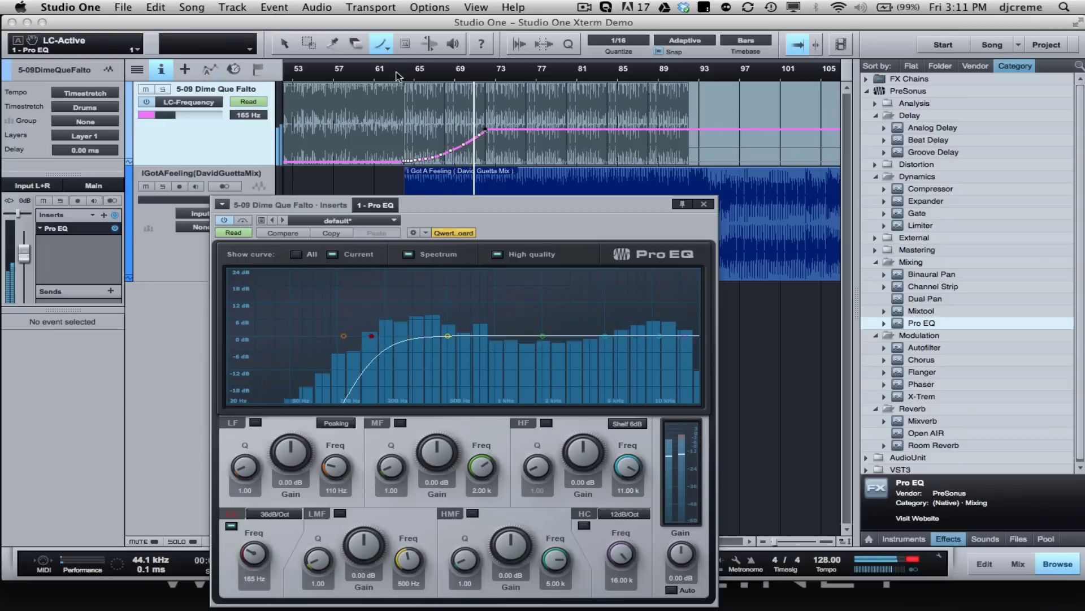
{"action": "key", "text": "super+w"}
- Hide the automation on the Dime Que Falto track and insert Pro EQ on the I Got A Feeling track
{"action": "left_click", "coordinate": [202, 104]}
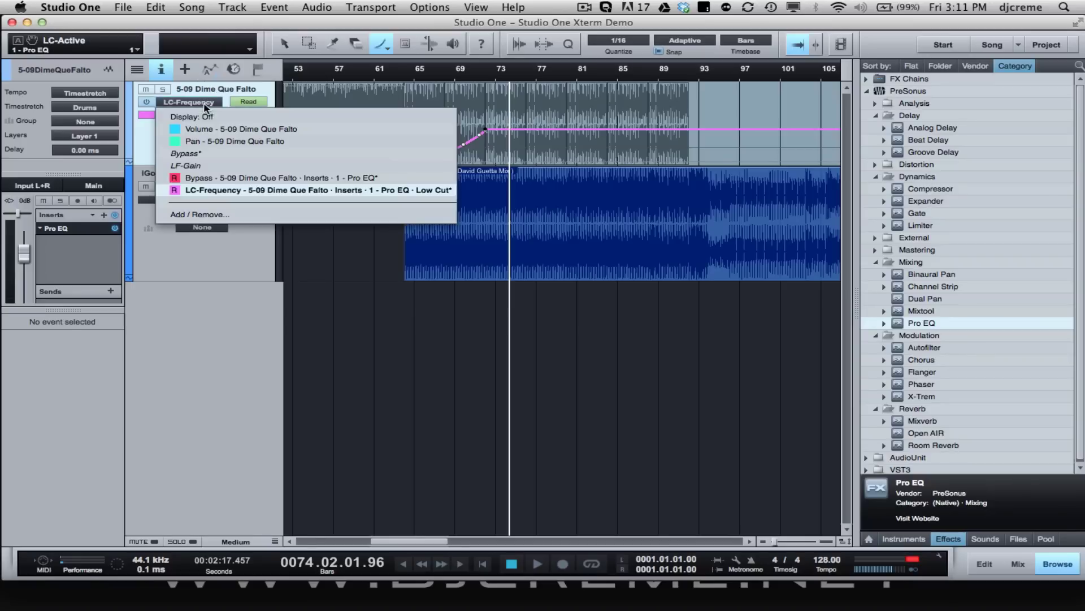
{"action": "left_click", "coordinate": [169, 114]}
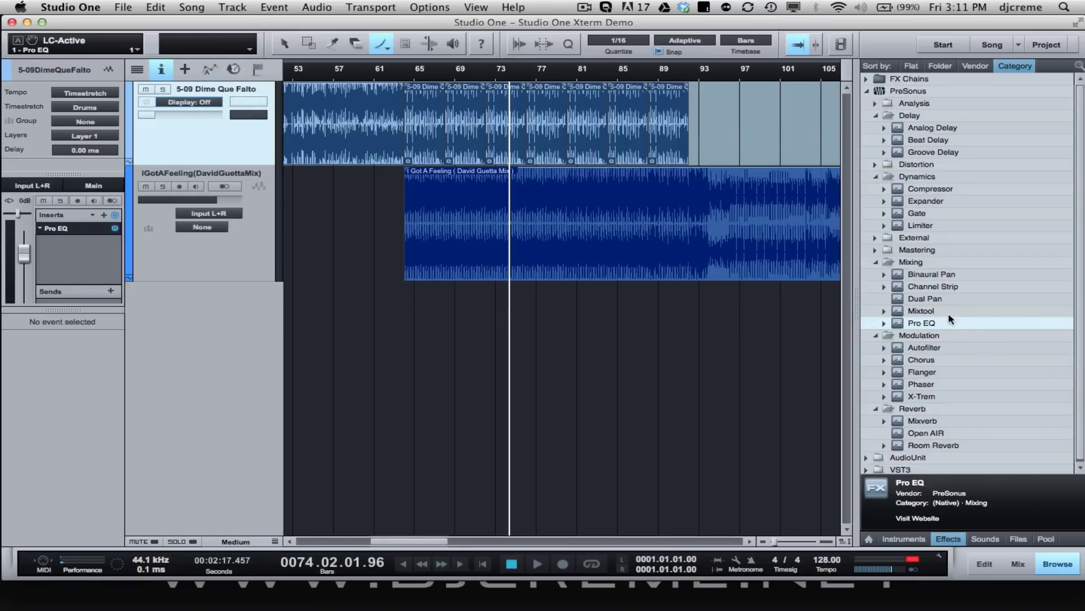
{"action": "left_click_drag", "start_coordinate": [916, 326], "coordinate": [497, 228]}
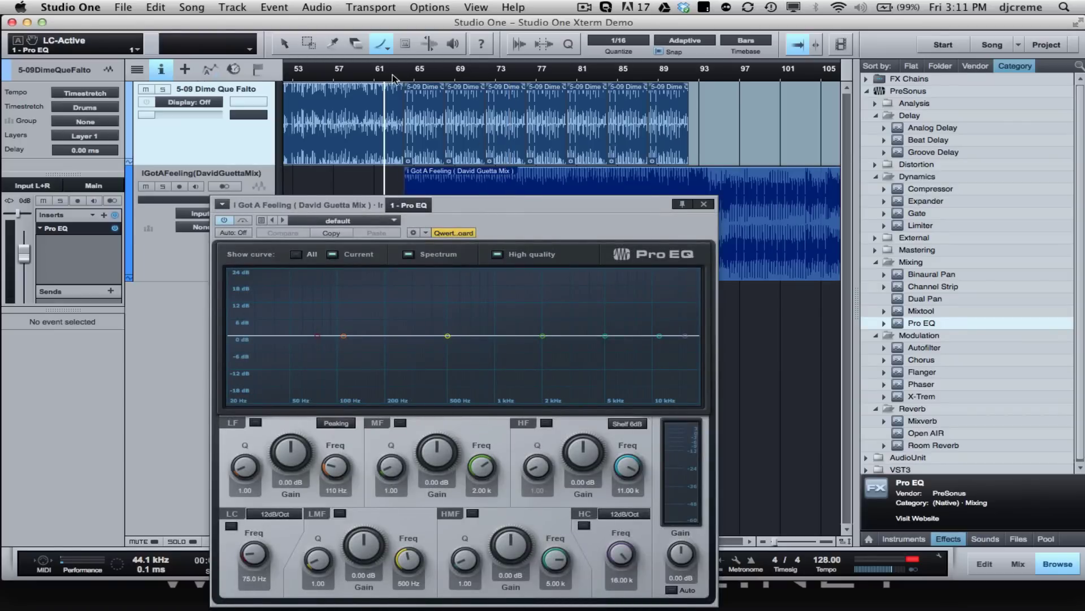
- Play both tracks from bar 62 to nearly bar 66 to examine the I Got A Feeling spectrum in its Pro EQ, and close the window
{"action": "left_click_drag", "start_coordinate": [394, 78], "coordinate": [632, 252]}
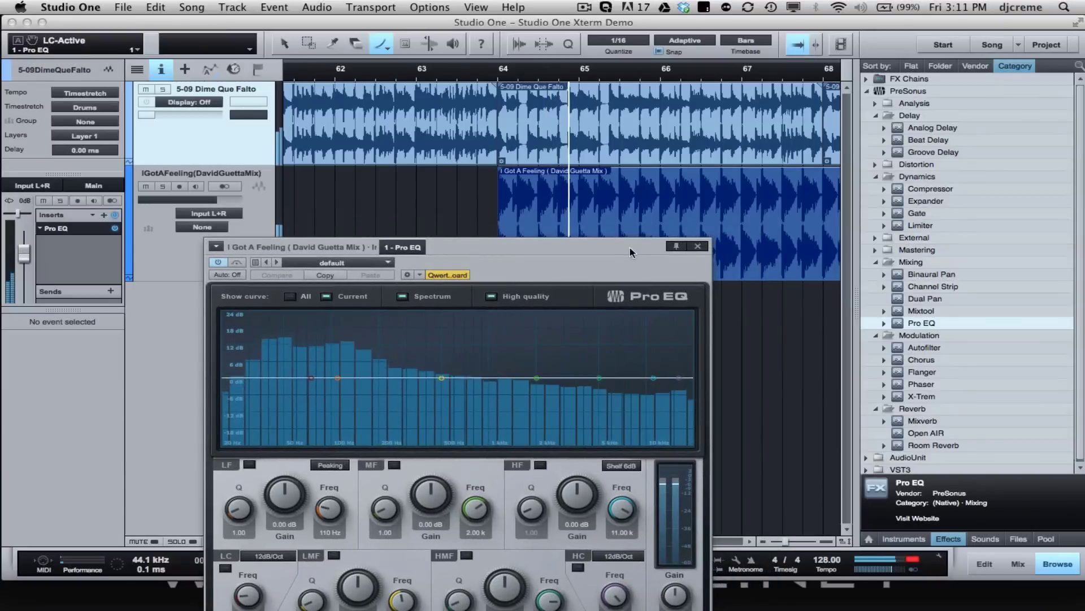
{"action": "key", "text": "w"}
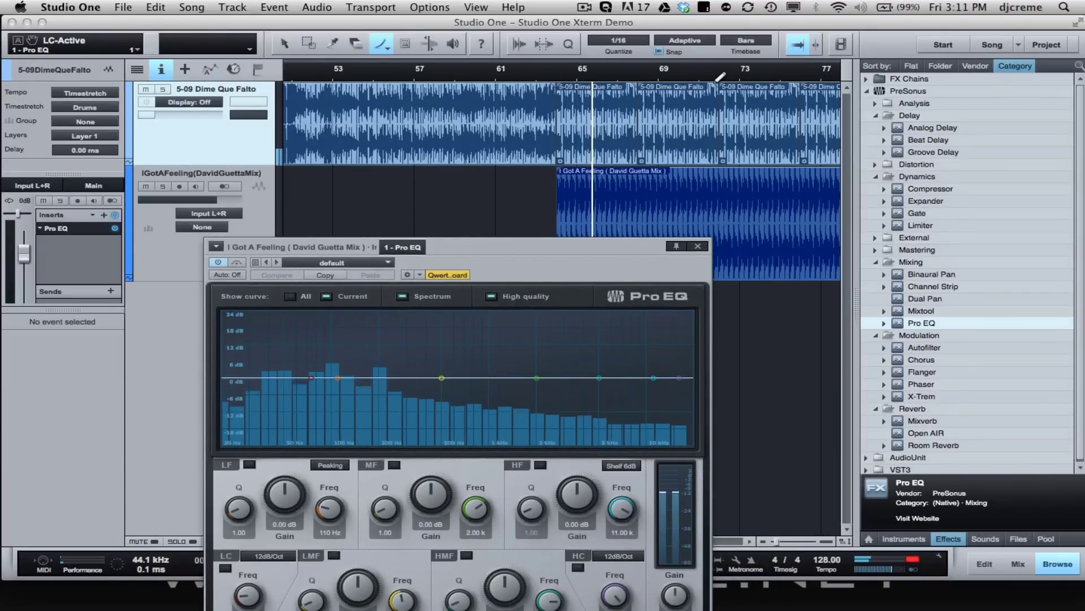
{"action": "key", "text": "space"}
{"action": "key", "text": "e"}
{"action": "key", "text": "e"}
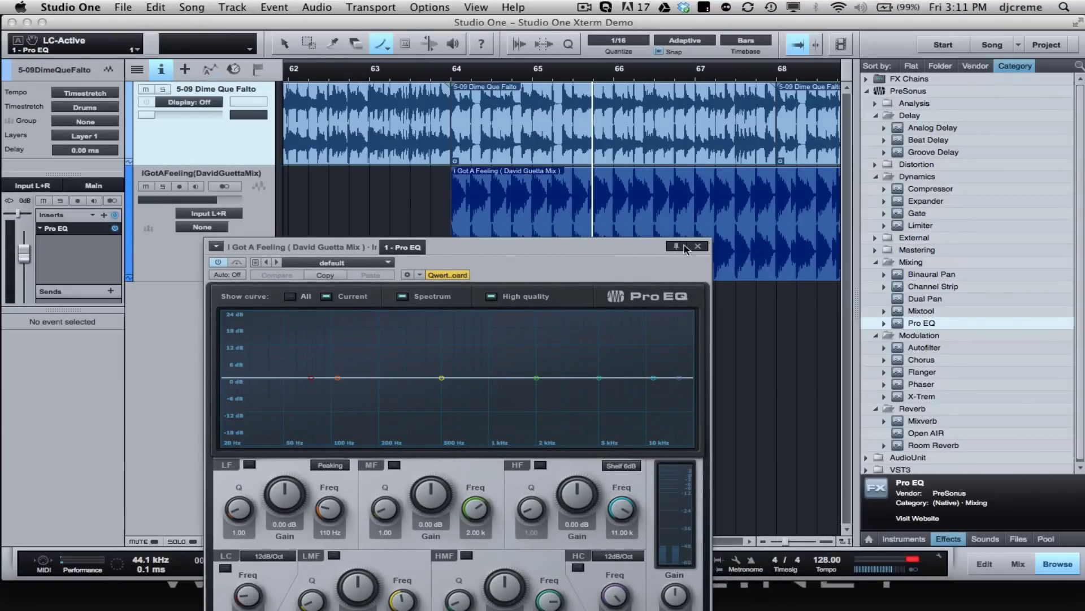
{"action": "left_click", "coordinate": [698, 247]}
- Place the playhead at bar 72 and reopen the Pro EQ of the Dime Que Falto track
{"action": "key", "text": "w"}
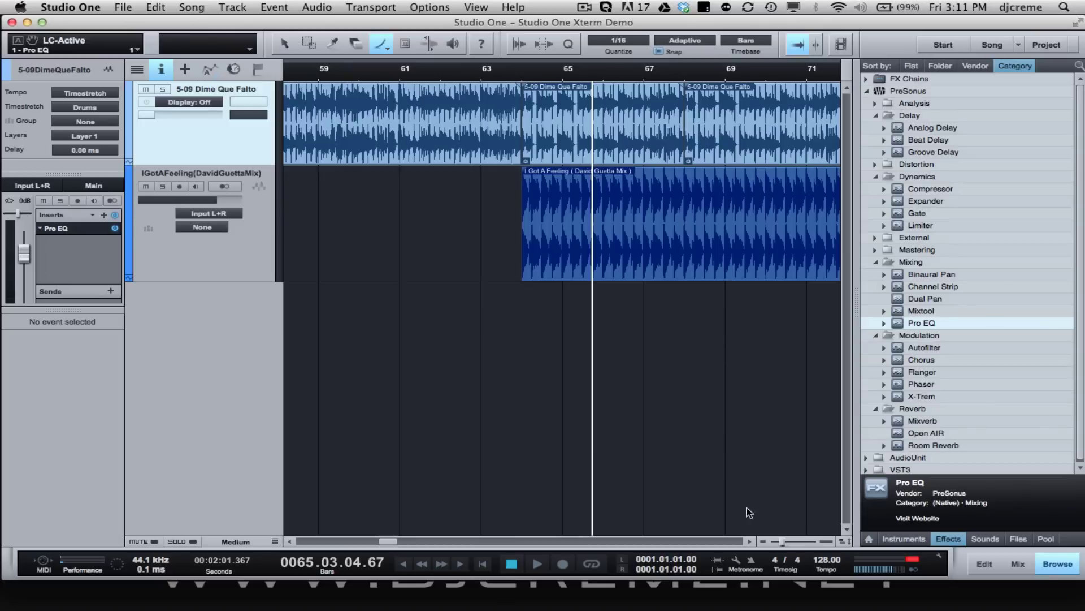
{"action": "left_click", "coordinate": [750, 541]}
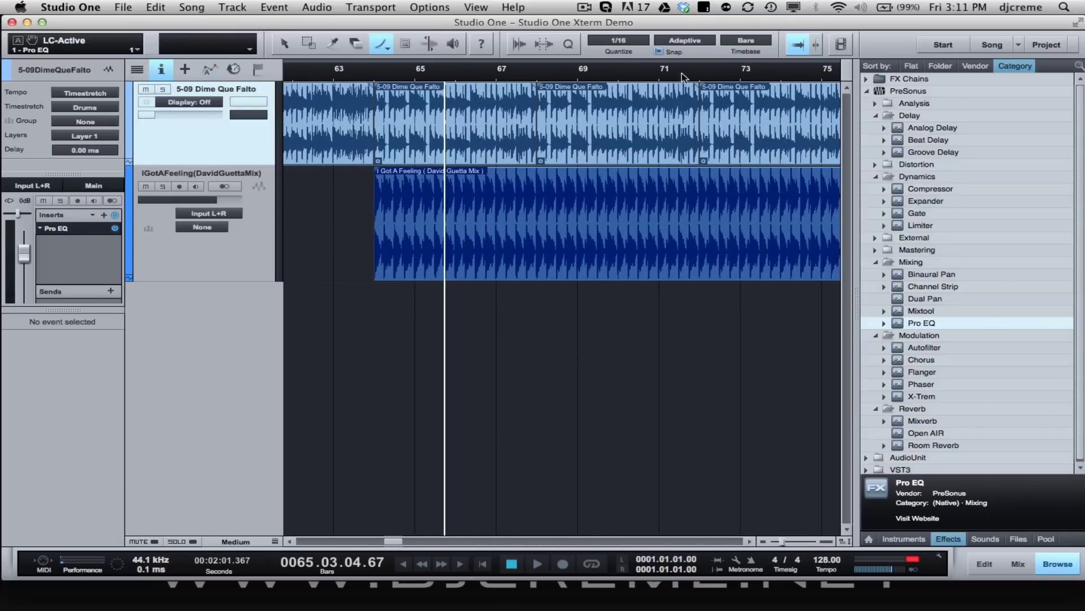
{"action": "left_click", "coordinate": [697, 79]}
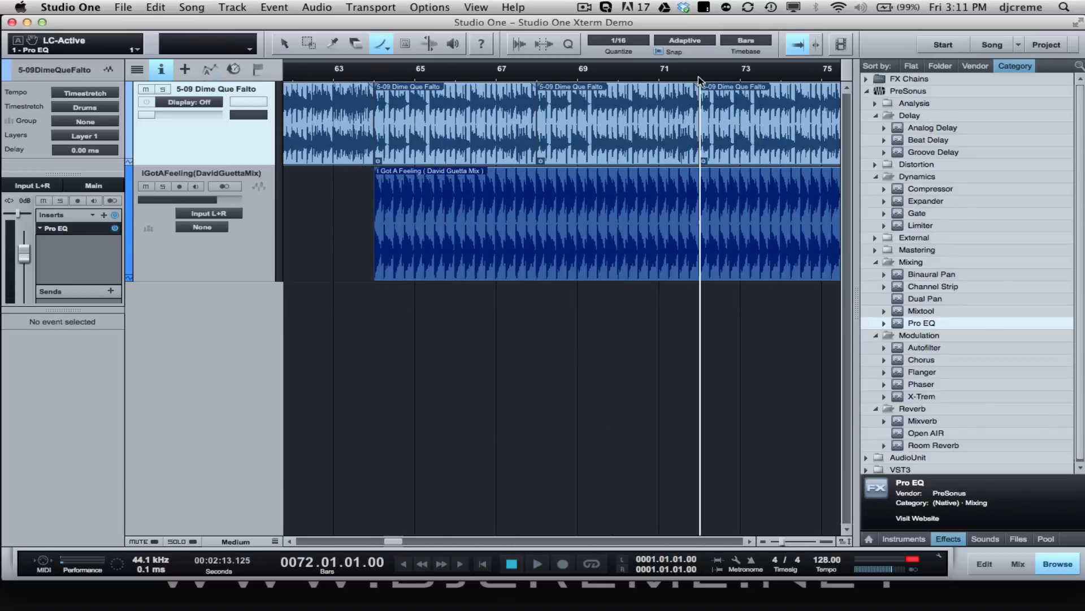
{"action": "left_click", "coordinate": [61, 229]}
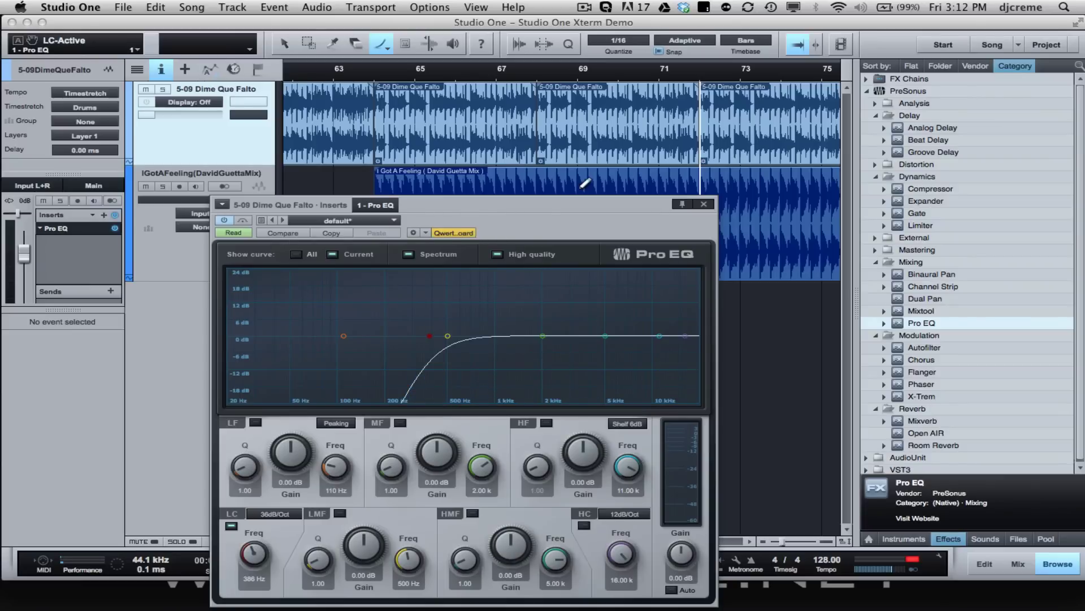
- Close the Dime Que Falto Pro EQ, open the one on I Got A Feeling, and enable its low cut at 36dB/Oct
{"action": "left_click", "coordinate": [705, 204]}
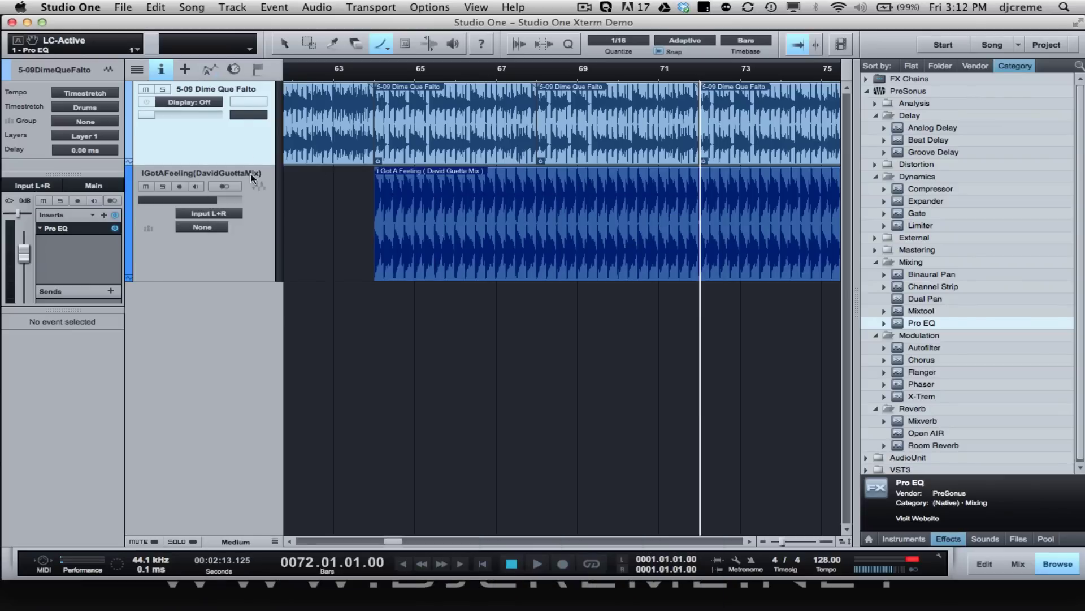
{"action": "left_click", "coordinate": [465, 250]}
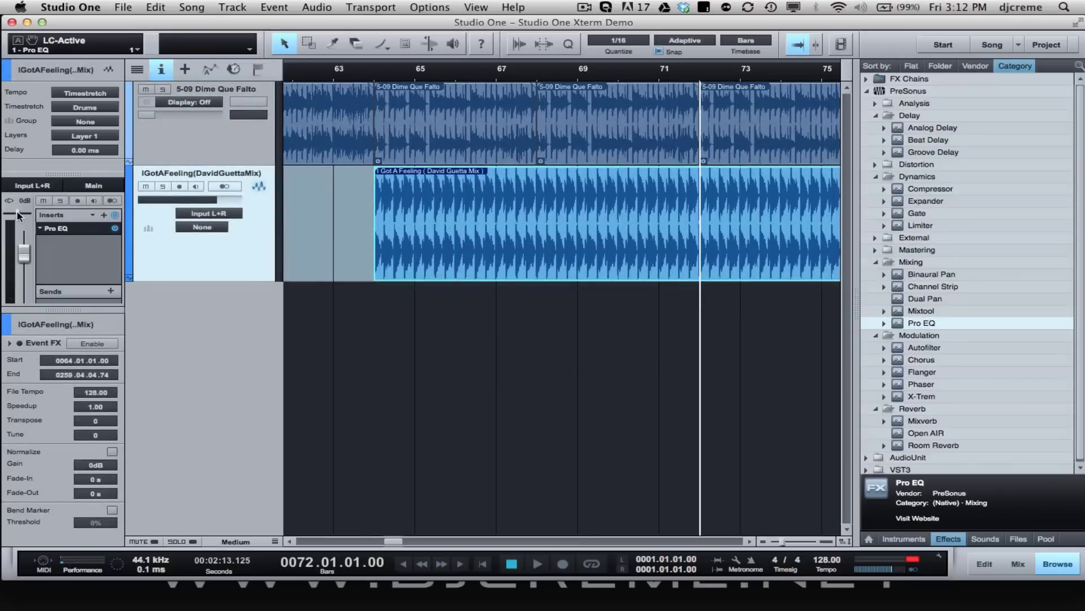
{"action": "left_click", "coordinate": [59, 229]}
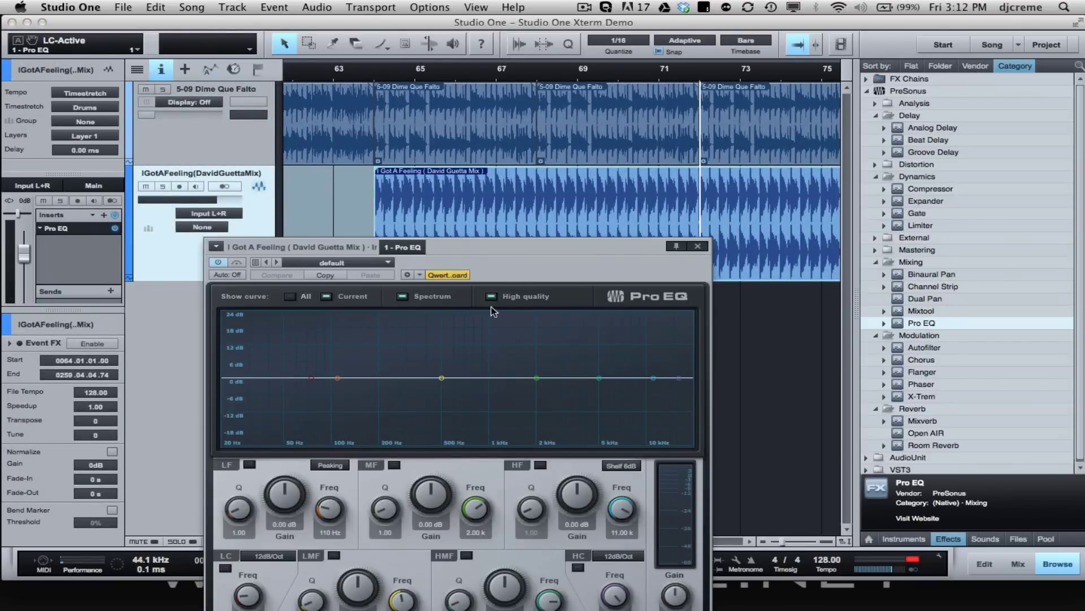
{"action": "left_click_drag", "start_coordinate": [497, 260], "coordinate": [537, 221]}
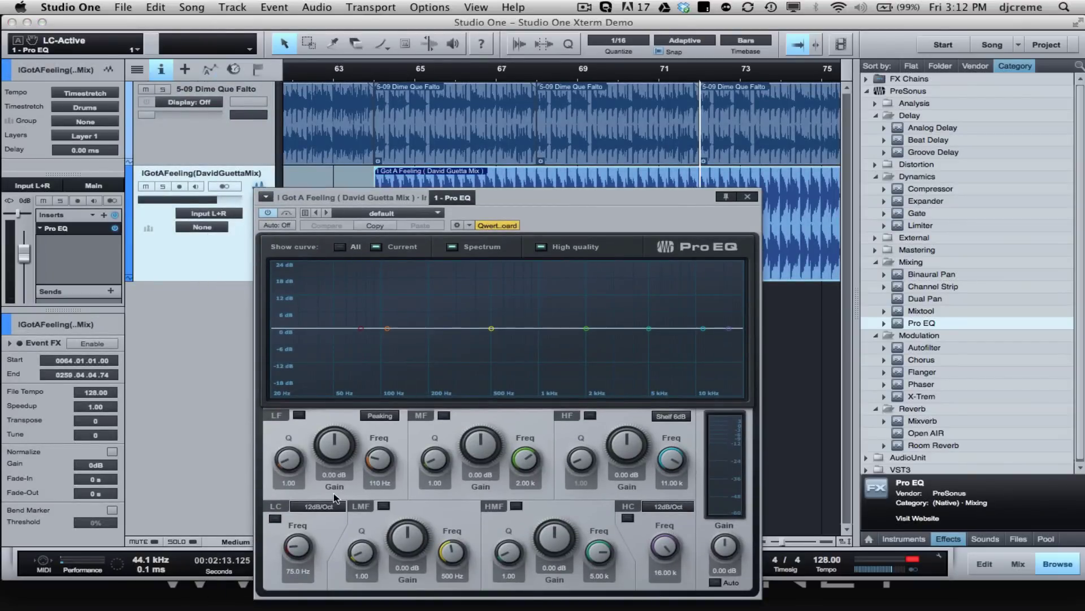
{"action": "left_click", "coordinate": [320, 507]}
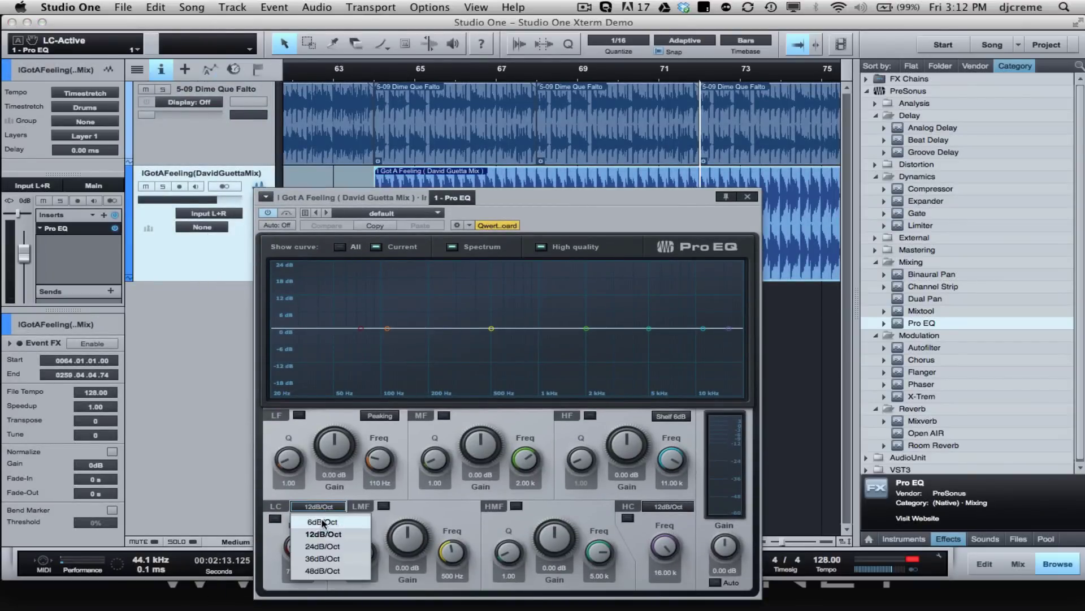
{"action": "left_click", "coordinate": [327, 559]}
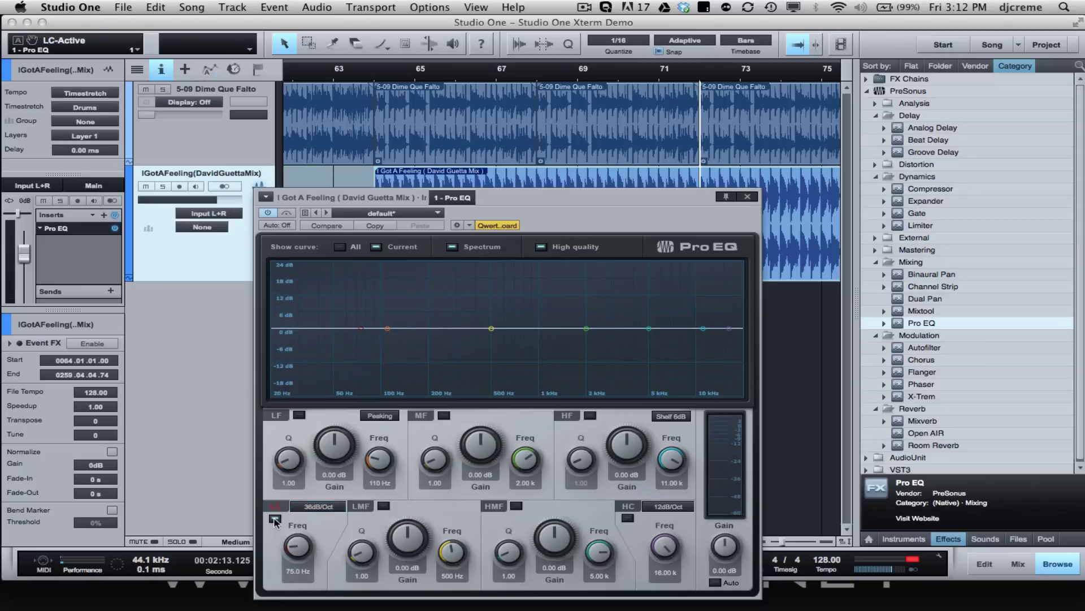
- Show the LC-Frequency automation on the I Got A Feeling track and add a starting point of 161 Hz at bar 64
{"action": "right_click", "coordinate": [296, 548]}
{"action": "left_click", "coordinate": [326, 555]}
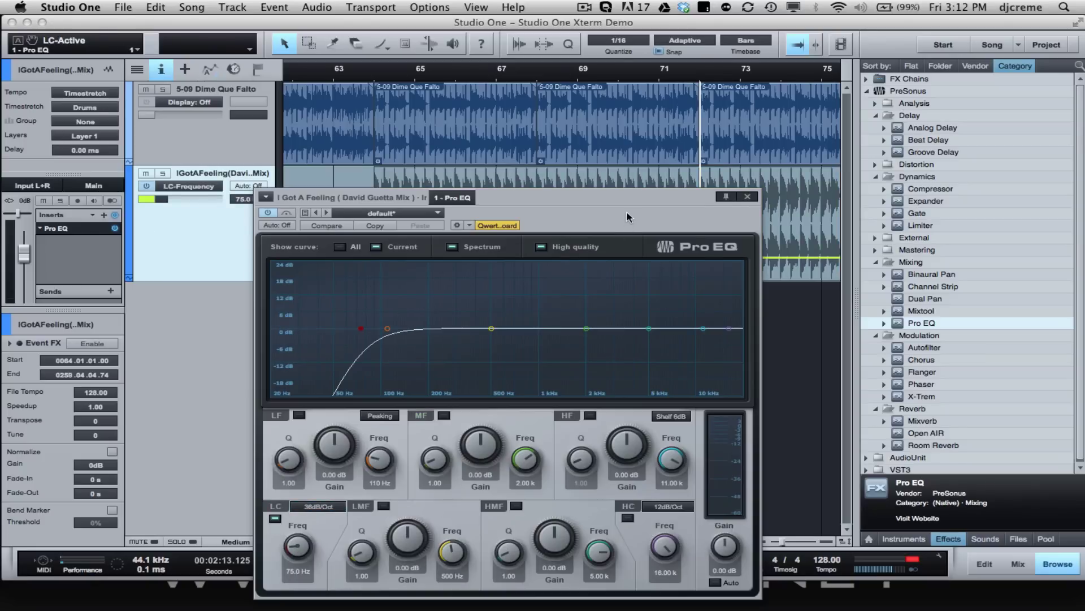
{"action": "left_click_drag", "start_coordinate": [626, 216], "coordinate": [626, 306]}
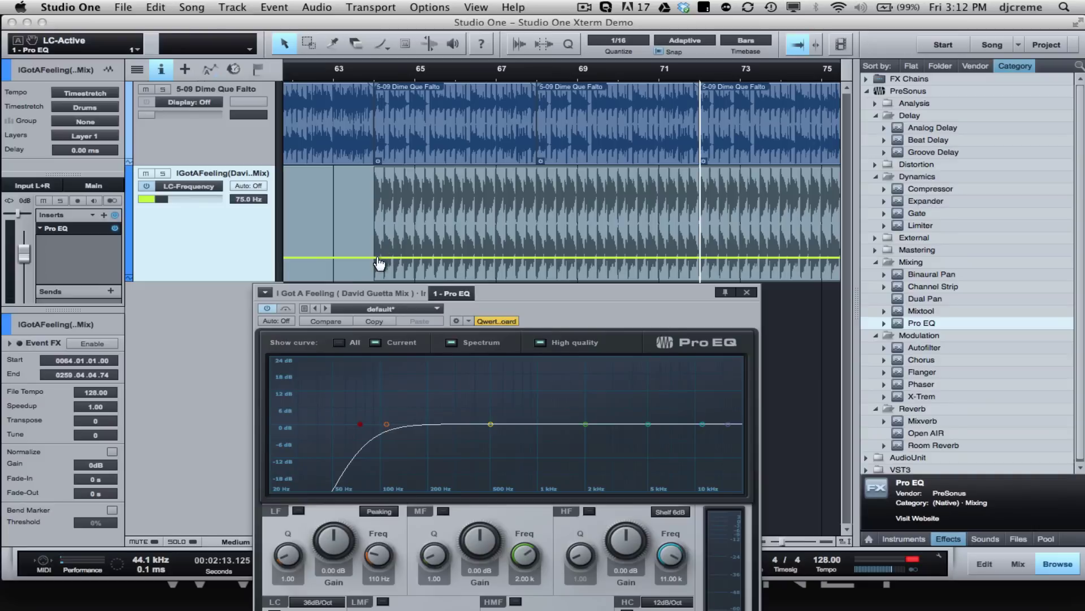
{"action": "left_click_drag", "start_coordinate": [379, 261], "coordinate": [378, 218]}
{"action": "left_click", "coordinate": [375, 75]}
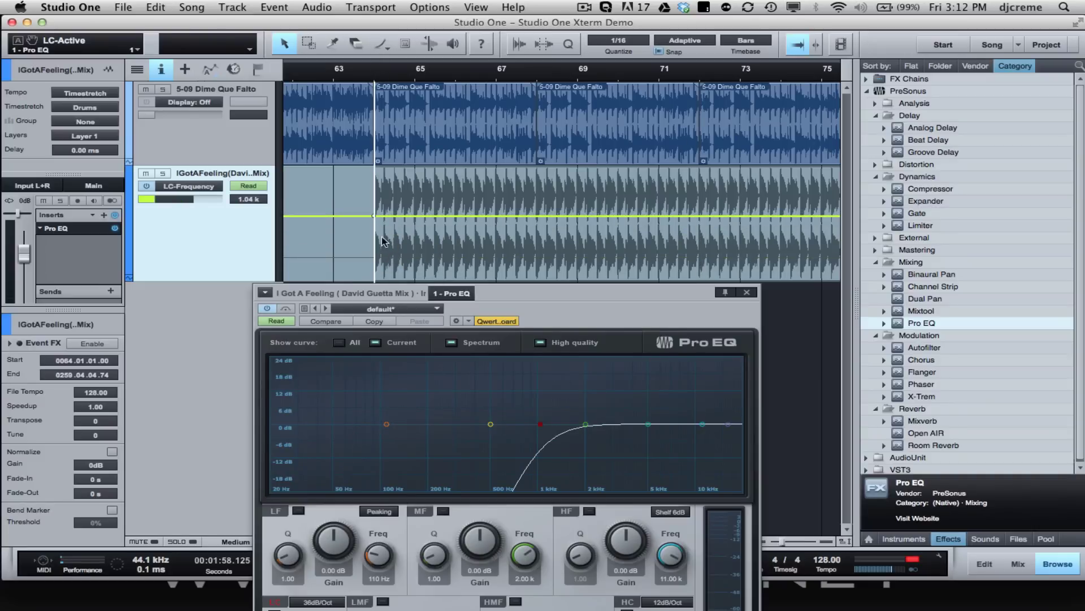
{"action": "left_click_drag", "start_coordinate": [378, 221], "coordinate": [377, 251]}
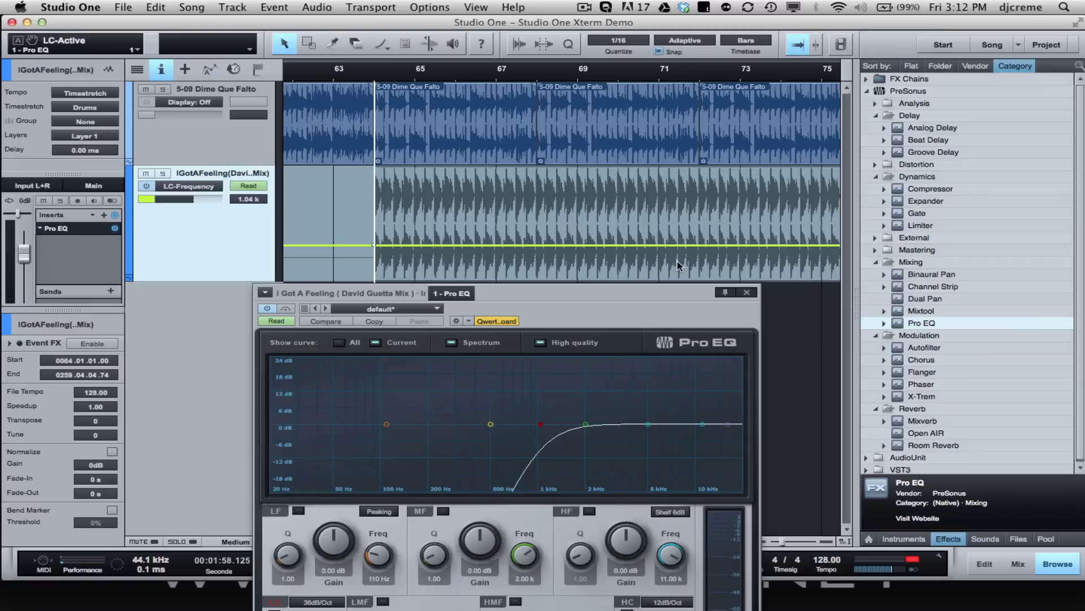
- Slope the I Got A Feeling low-cut automation down from bar 64 to the lowest frequency at bar 72
{"action": "left_click", "coordinate": [698, 75]}
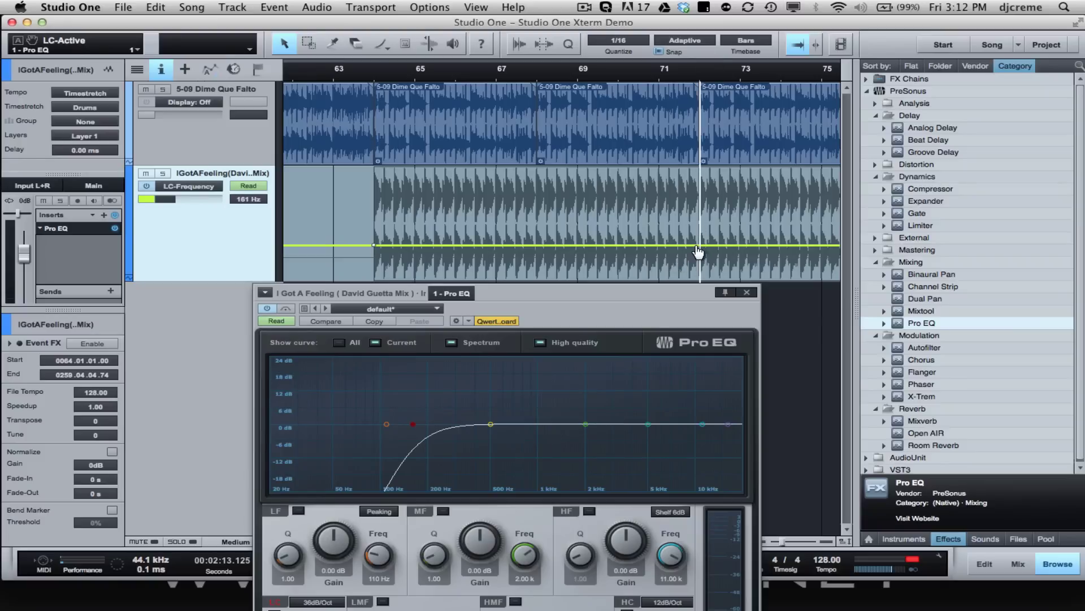
{"action": "left_click_drag", "start_coordinate": [702, 256], "coordinate": [702, 290]}
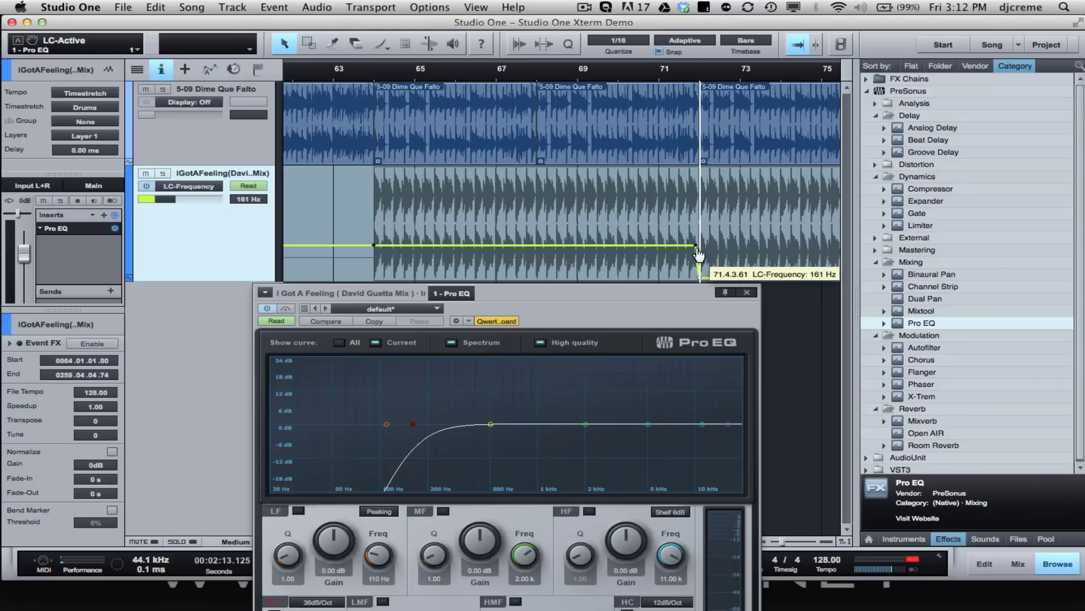
{"action": "left_click_drag", "start_coordinate": [696, 246], "coordinate": [692, 269]}
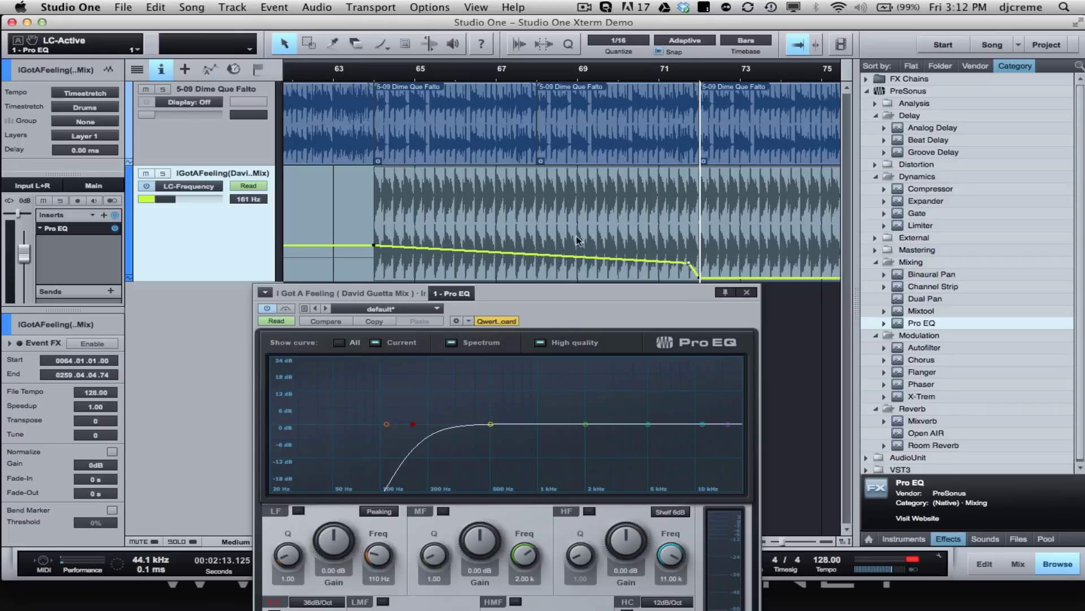
- Automate the Bypass of the I Got A Feeling Pro EQ to switch on at bar 72, and check it at bar 73
{"action": "left_click", "coordinate": [284, 312]}
{"action": "left_click", "coordinate": [356, 321]}
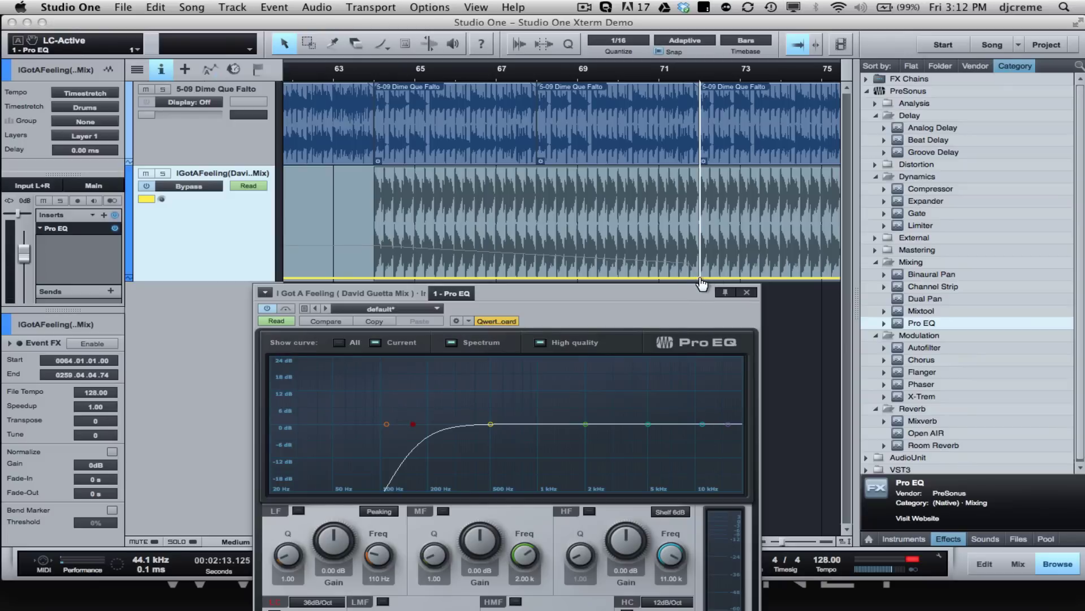
{"action": "left_click_drag", "start_coordinate": [710, 280], "coordinate": [703, 159]}
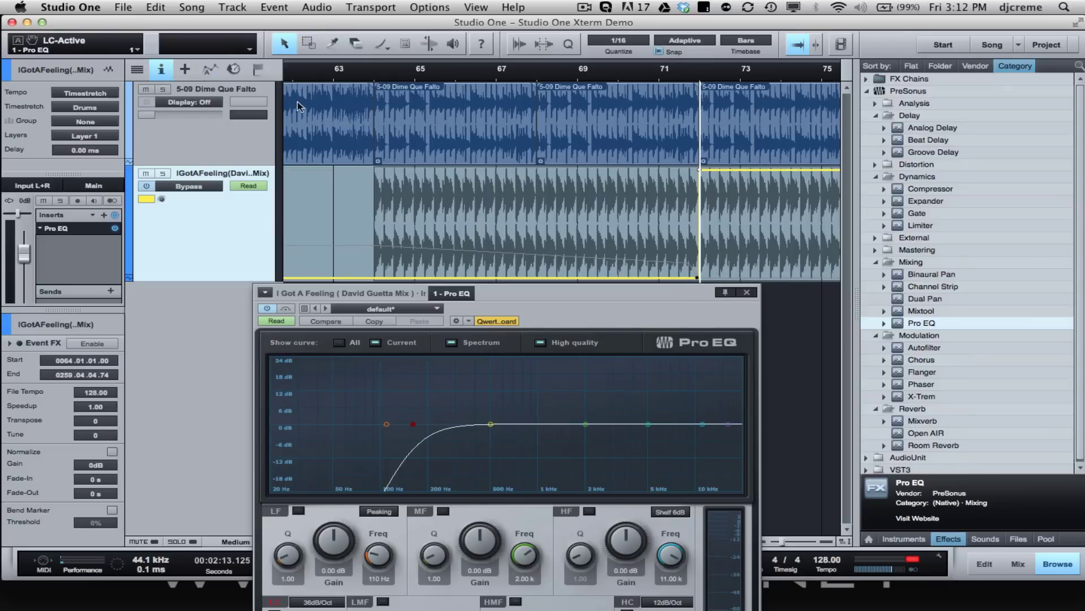
{"action": "left_click", "coordinate": [746, 73]}
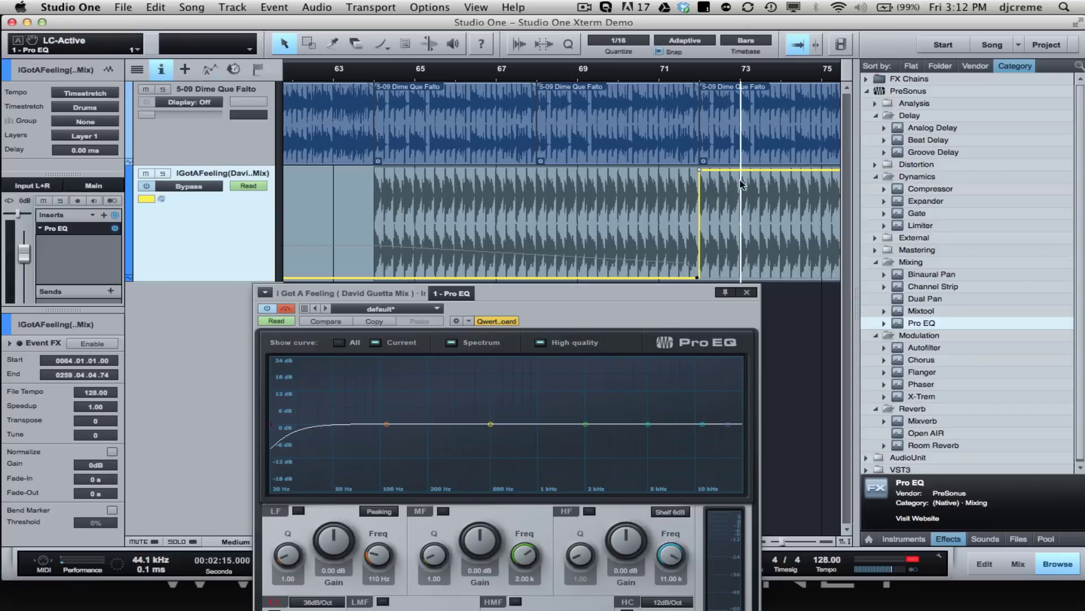
- Play the transition from about bar 62 past bar 72 with the Pro EQ window closed to check both filter sweeps
{"action": "left_click", "coordinate": [354, 74]}
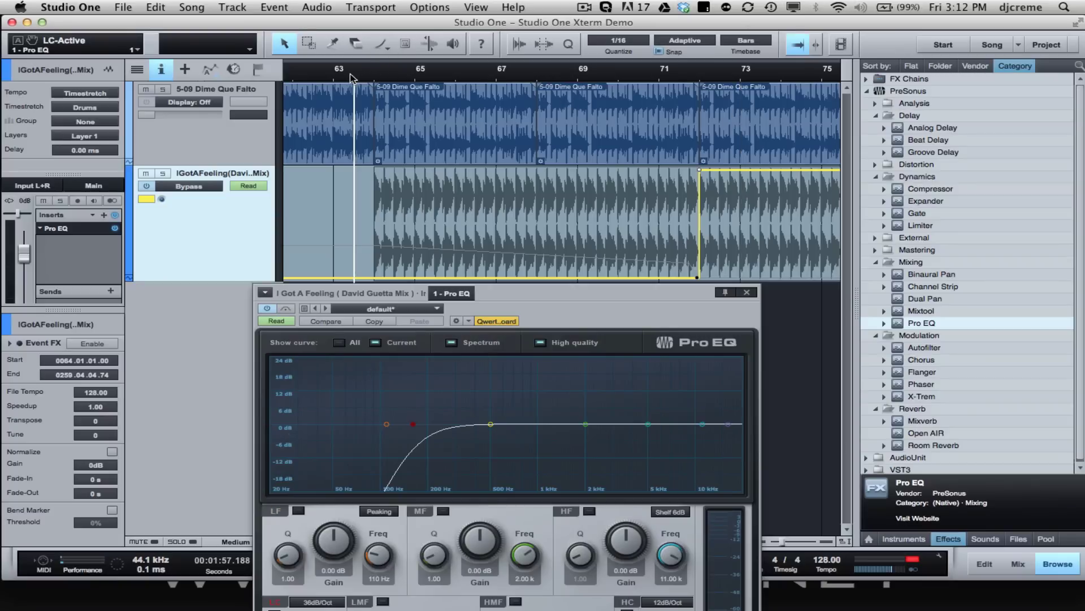
{"action": "left_click", "coordinate": [307, 74]}
{"action": "left_click", "coordinate": [746, 293]}
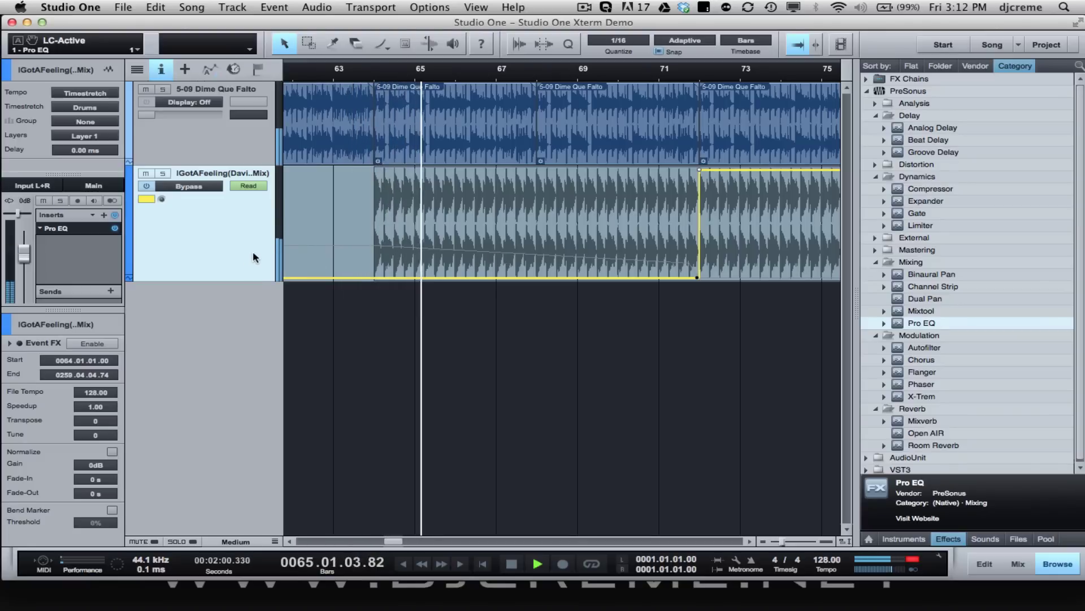
{"action": "mouse_move", "coordinate": [698, 283]}
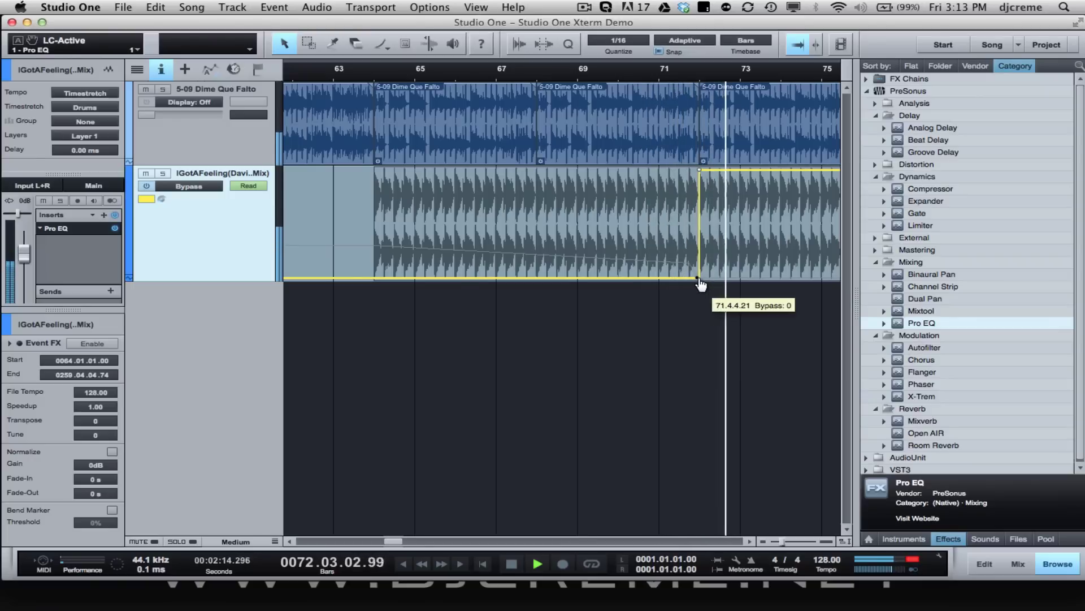
- Display the LC-Frequency automation of the Dime Que Falto track to review its sweep across the whole transition
{"action": "key", "text": "w"}
{"action": "key", "text": "w"}
{"action": "key", "text": "w"}
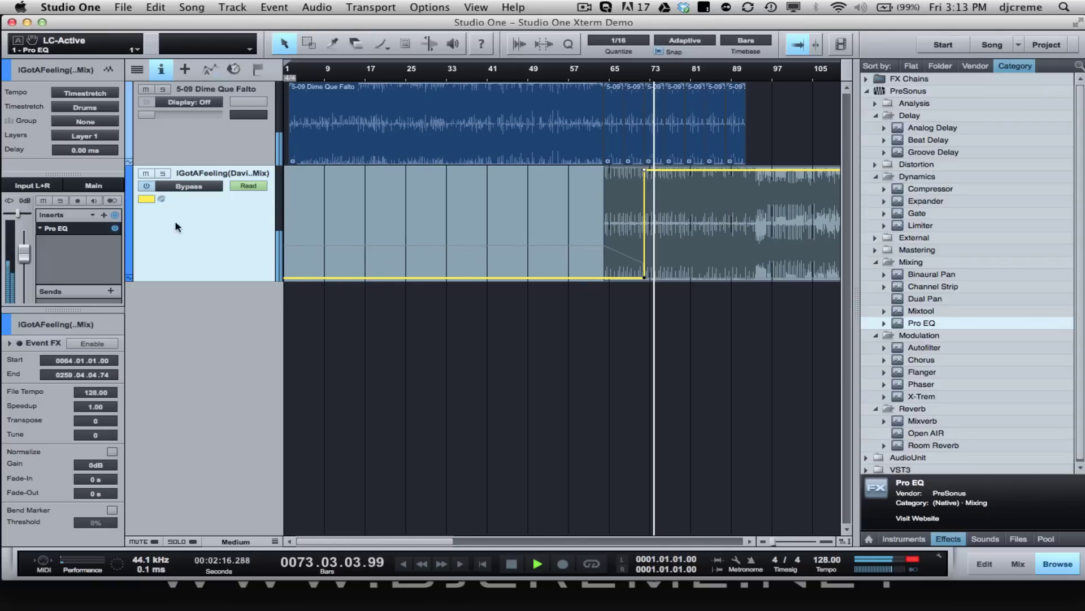
{"action": "left_click", "coordinate": [189, 187]}
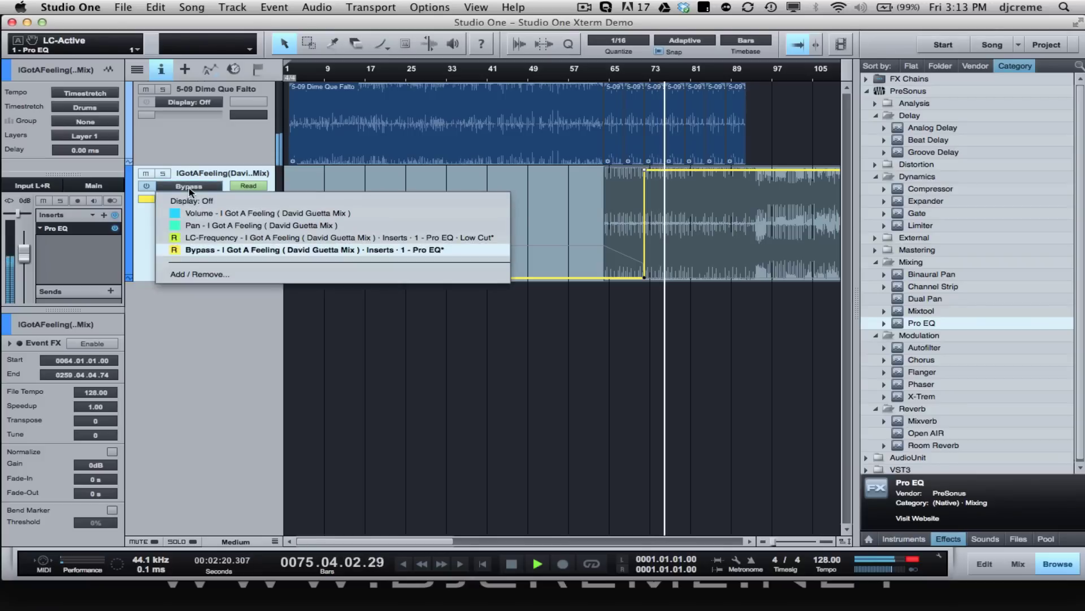
{"action": "left_click", "coordinate": [192, 109]}
{"action": "left_click", "coordinate": [192, 107]}
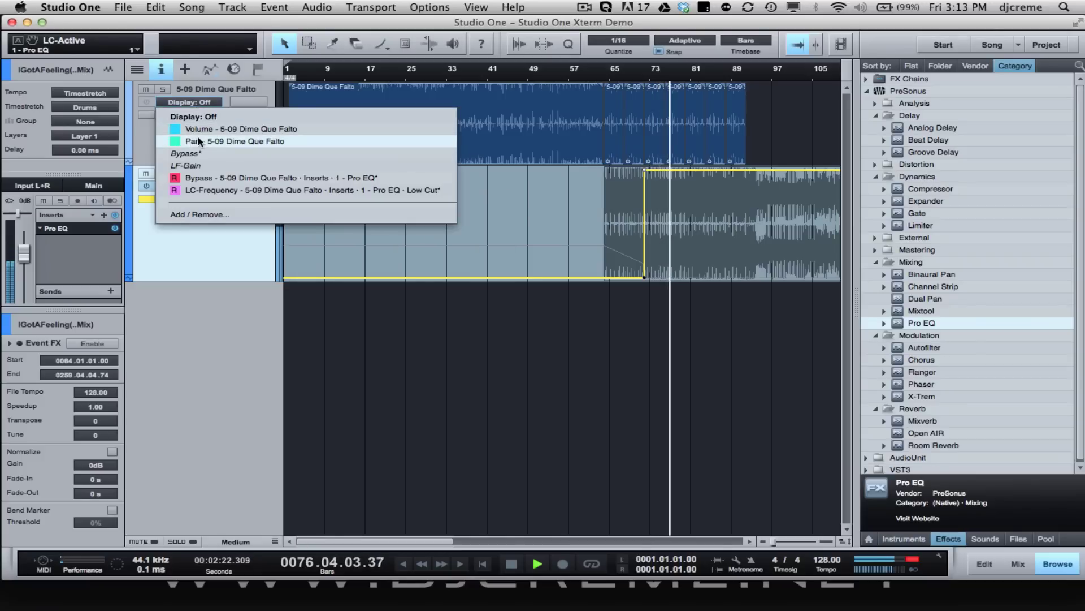
{"action": "left_click", "coordinate": [203, 190]}
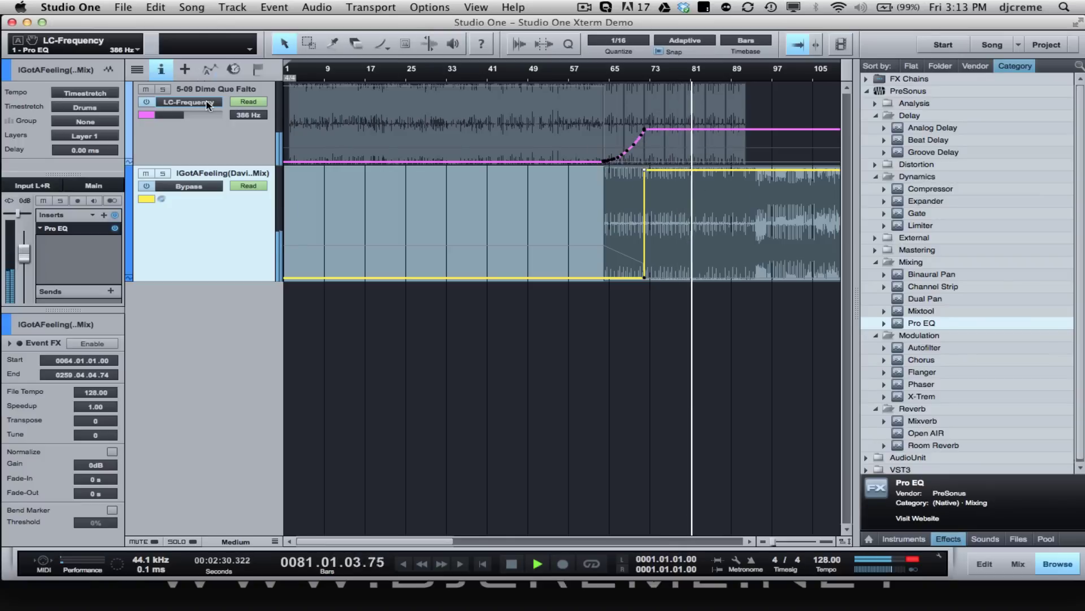
- Turn off the automation display on both the Dime Que Falto and I Got A Feeling tracks
{"action": "left_click", "coordinate": [190, 101]}
{"action": "left_click", "coordinate": [192, 110]}
{"action": "left_click", "coordinate": [189, 186]}
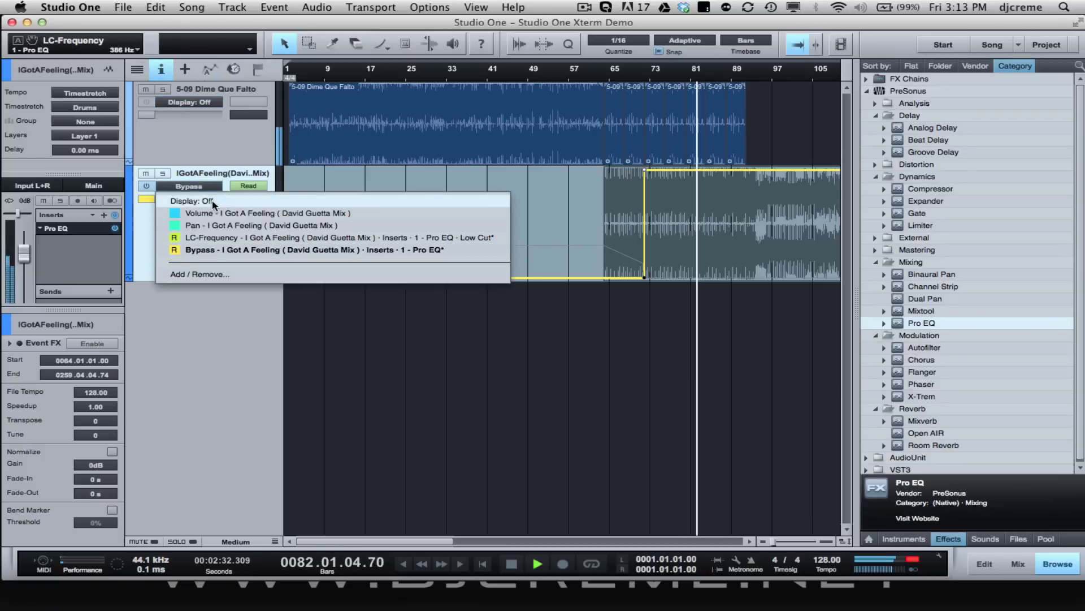
{"action": "left_click", "coordinate": [209, 200]}
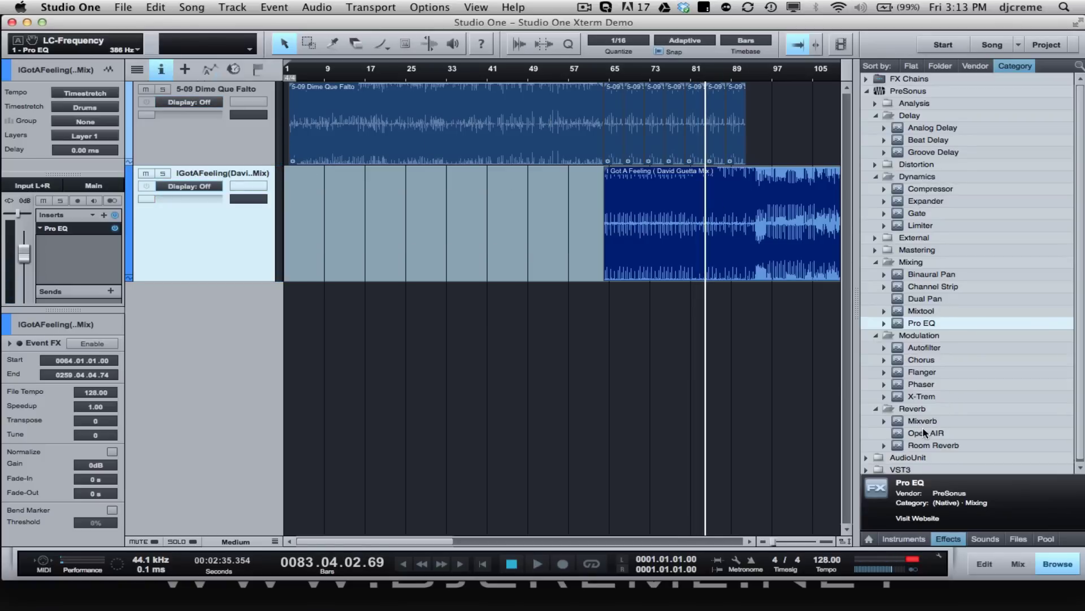
- Insert the X-Trem modulation effect on the Dime Que Falto track after its Pro EQ
{"action": "double_click", "coordinate": [928, 395]}
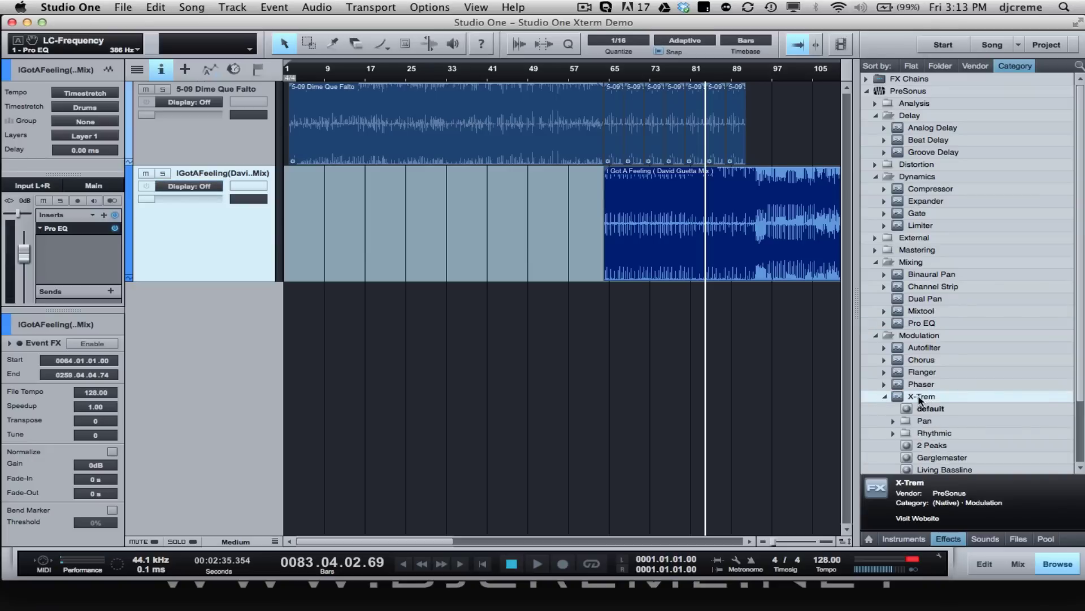
{"action": "left_click", "coordinate": [885, 398]}
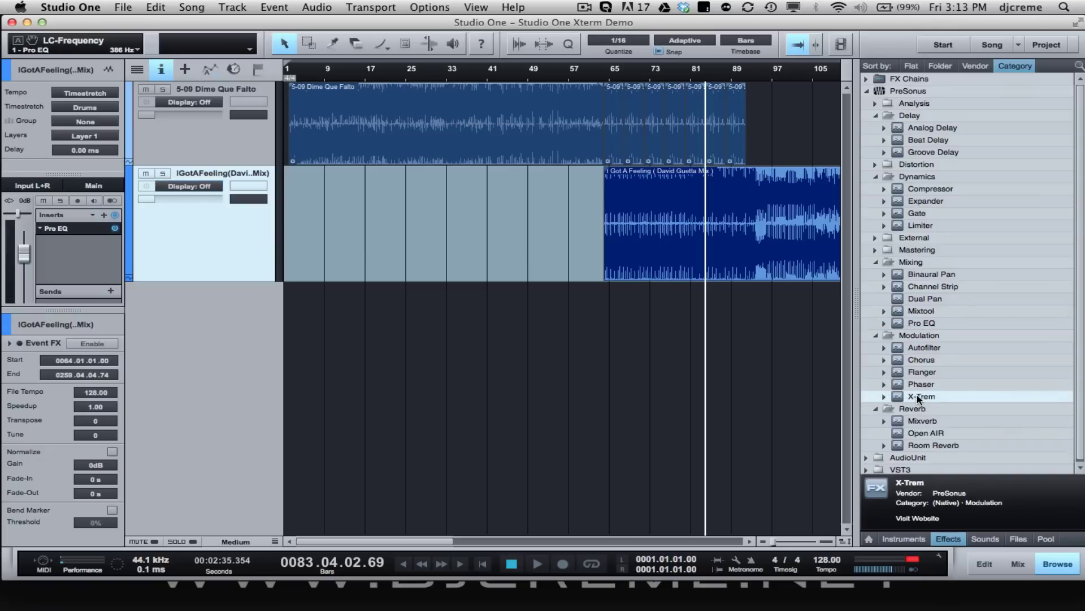
{"action": "left_click_drag", "start_coordinate": [918, 398], "coordinate": [641, 106]}
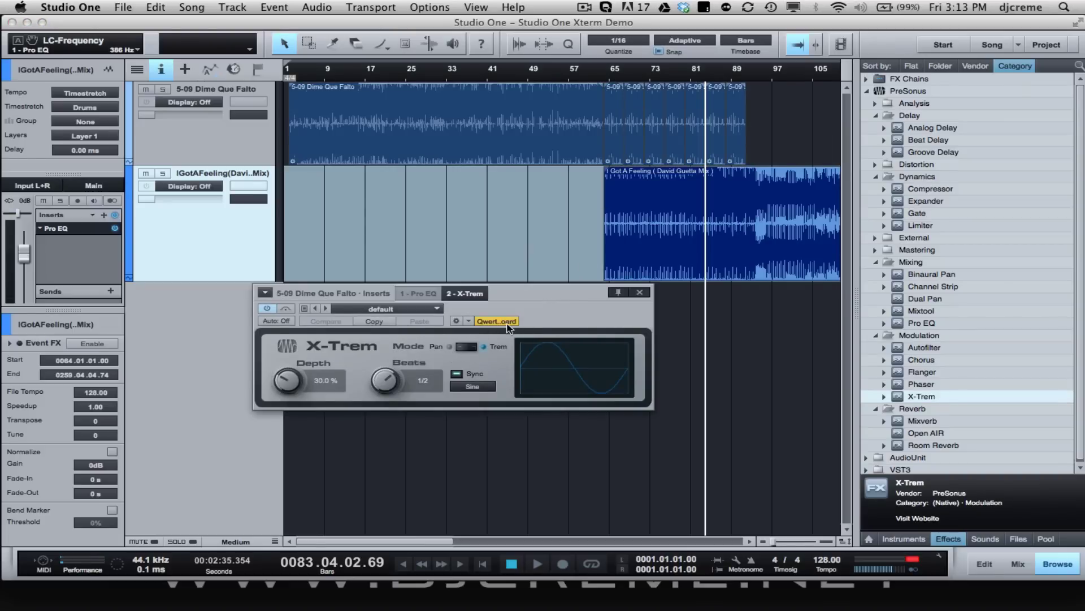
{"action": "left_click_drag", "start_coordinate": [536, 299], "coordinate": [539, 133]}
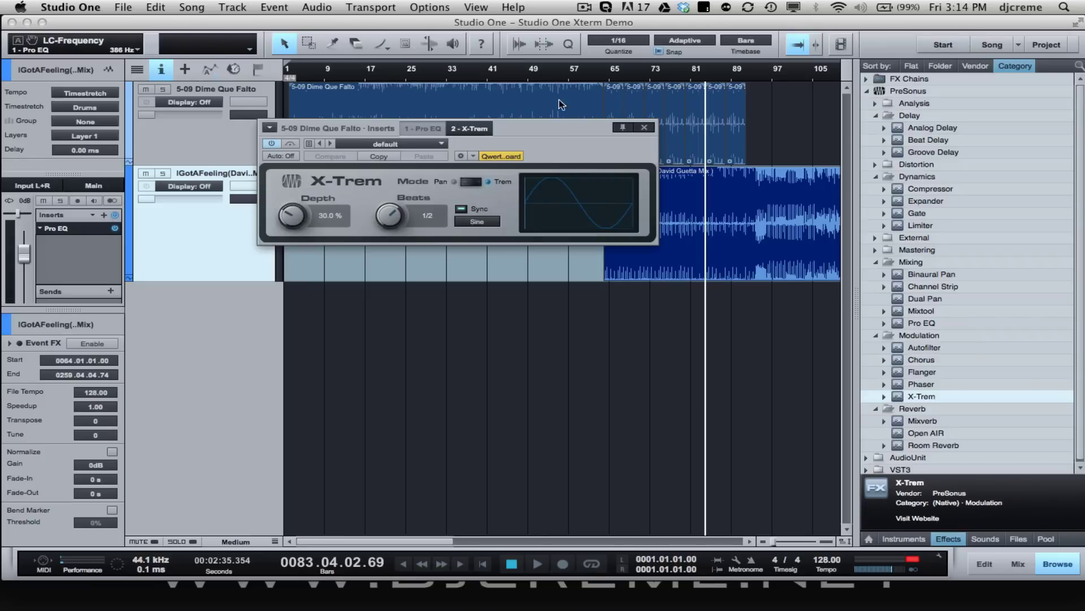
- Set the X-Trem waveform to Square and its depth to 100% while playing the looped section from bar 64
{"action": "left_click", "coordinate": [606, 72]}
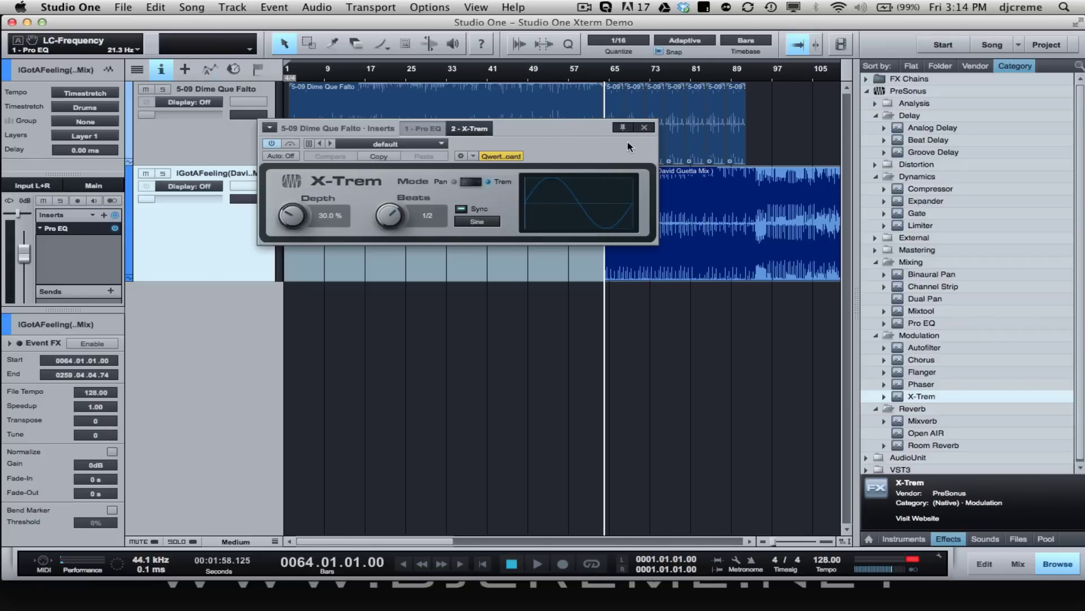
{"action": "left_click_drag", "start_coordinate": [595, 129], "coordinate": [593, 231]}
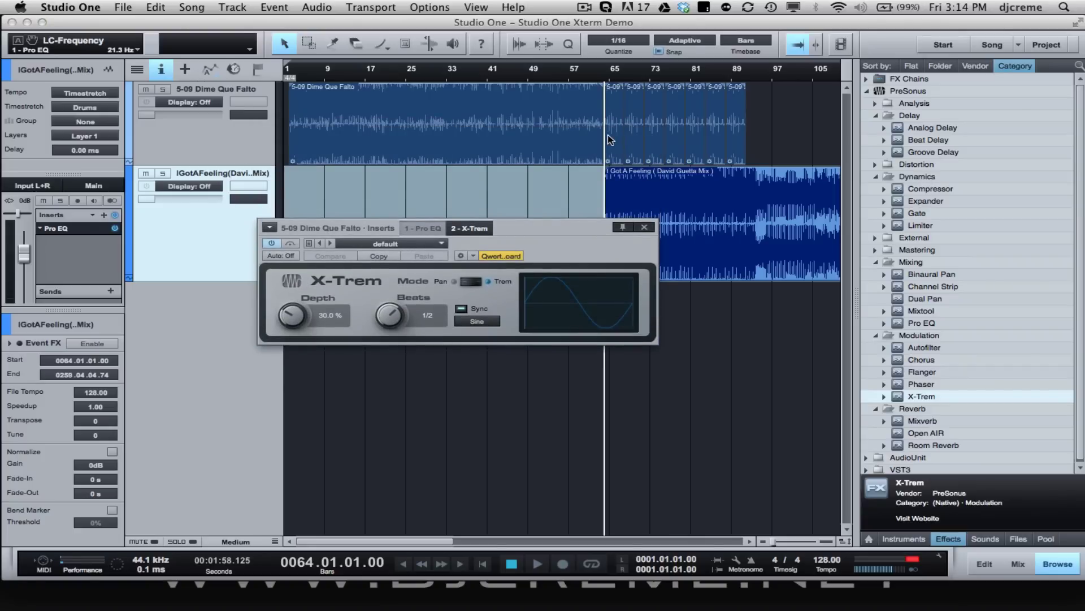
{"action": "key", "text": "e"}
{"action": "key", "text": "e"}
{"action": "key", "text": "e"}
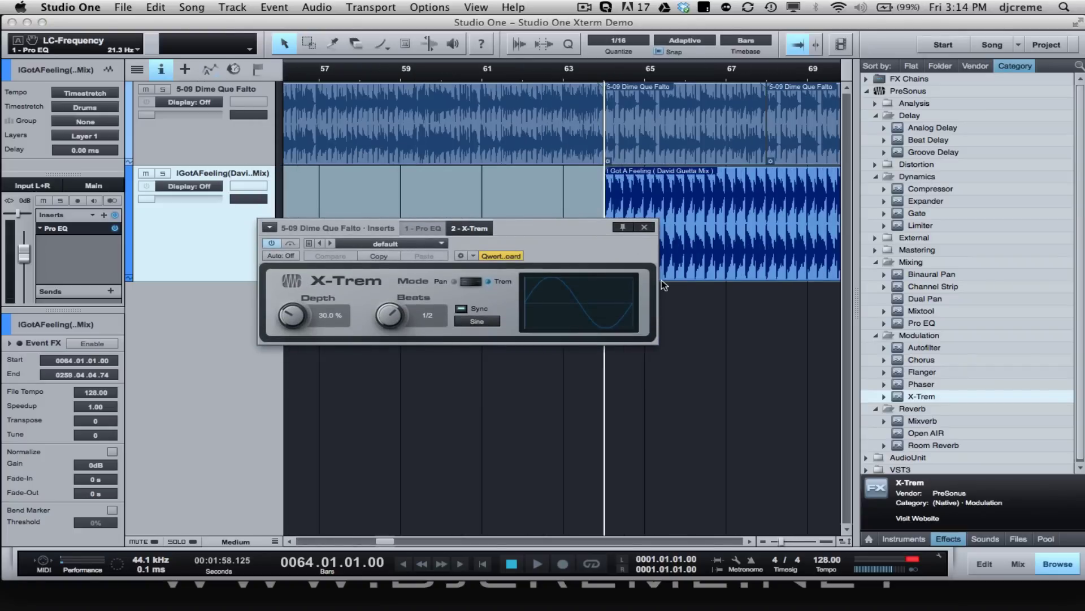
{"action": "left_click", "coordinate": [502, 72]}
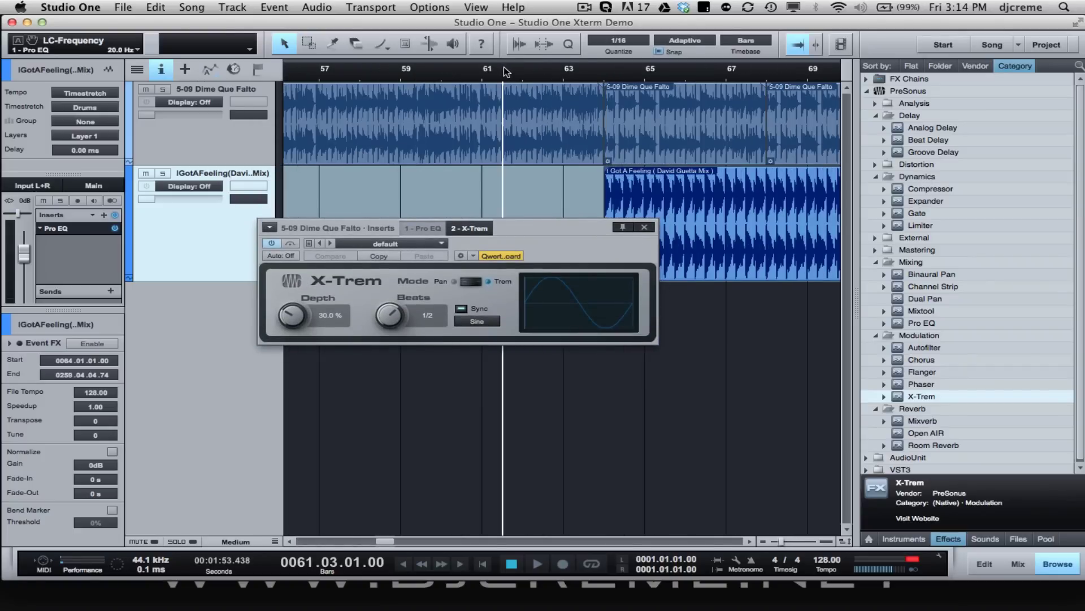
{"action": "left_click", "coordinate": [609, 78]}
{"action": "left_click", "coordinate": [603, 77]}
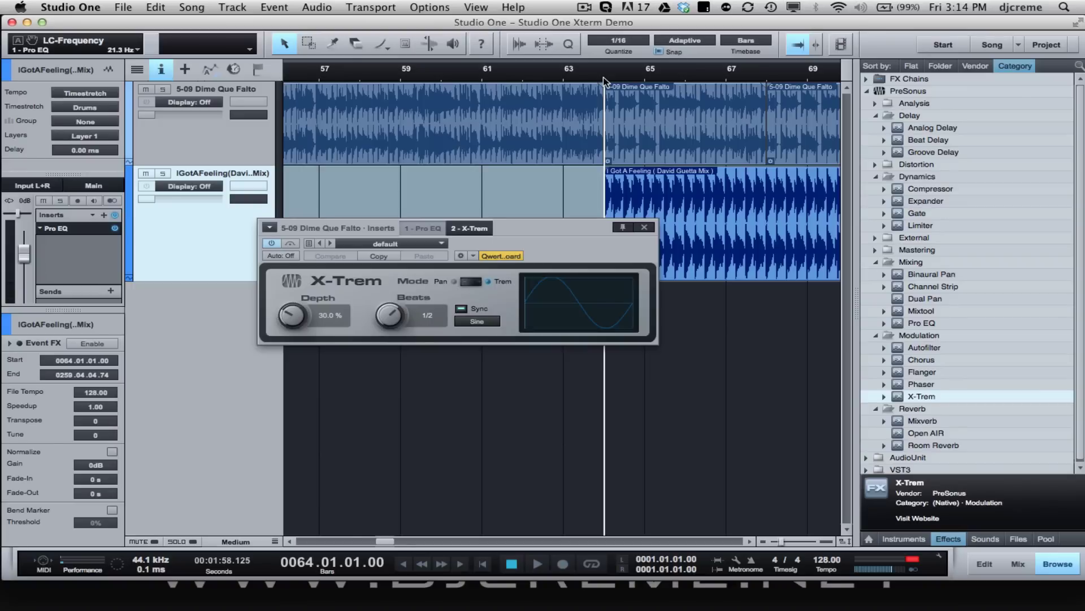
{"action": "key", "text": "space"}
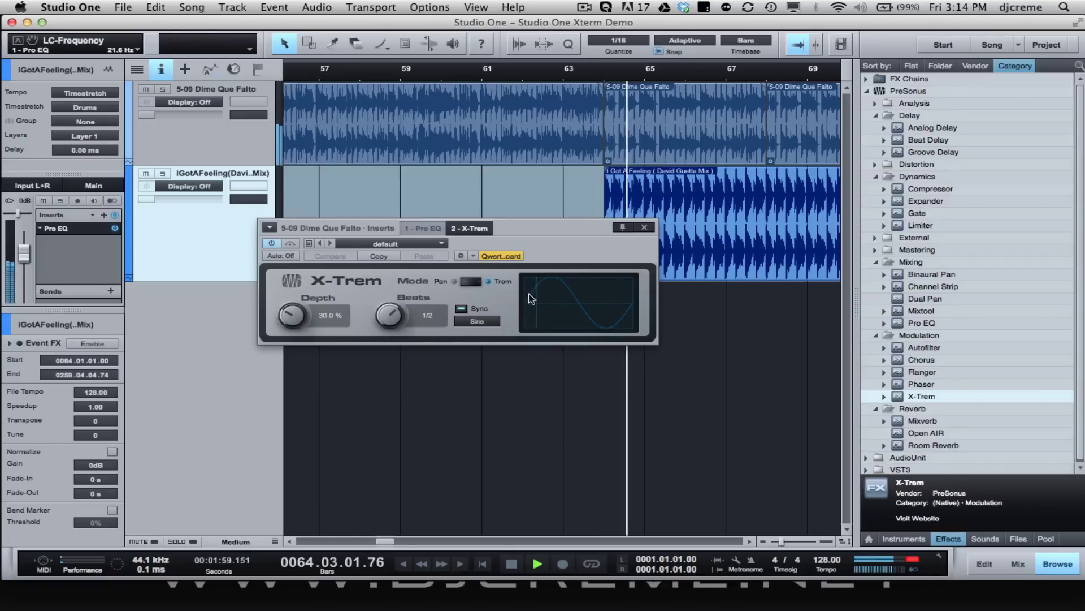
{"action": "left_click", "coordinate": [478, 322]}
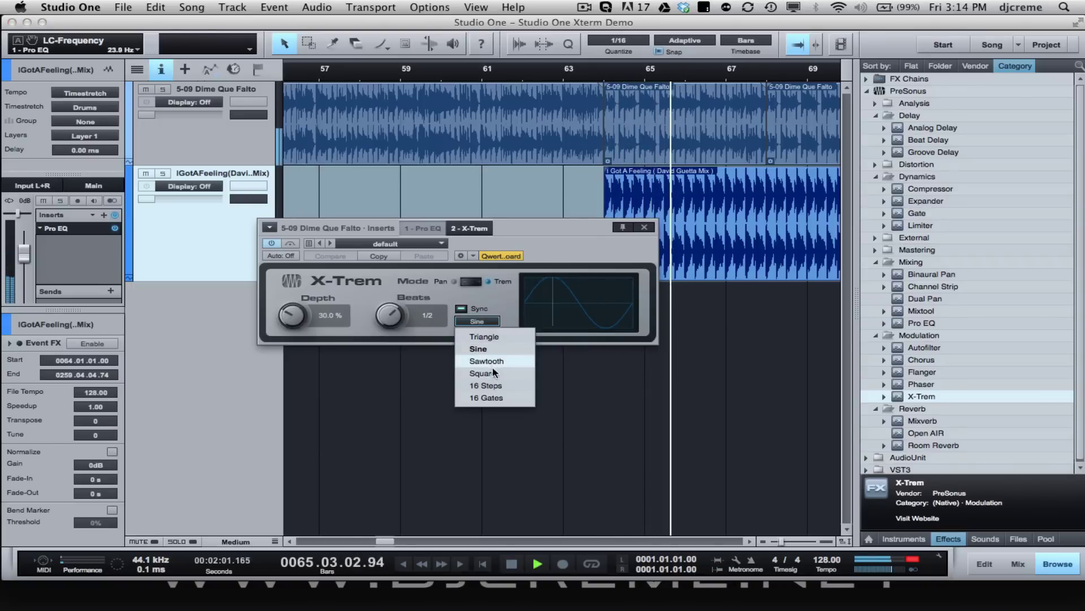
{"action": "left_click", "coordinate": [495, 382]}
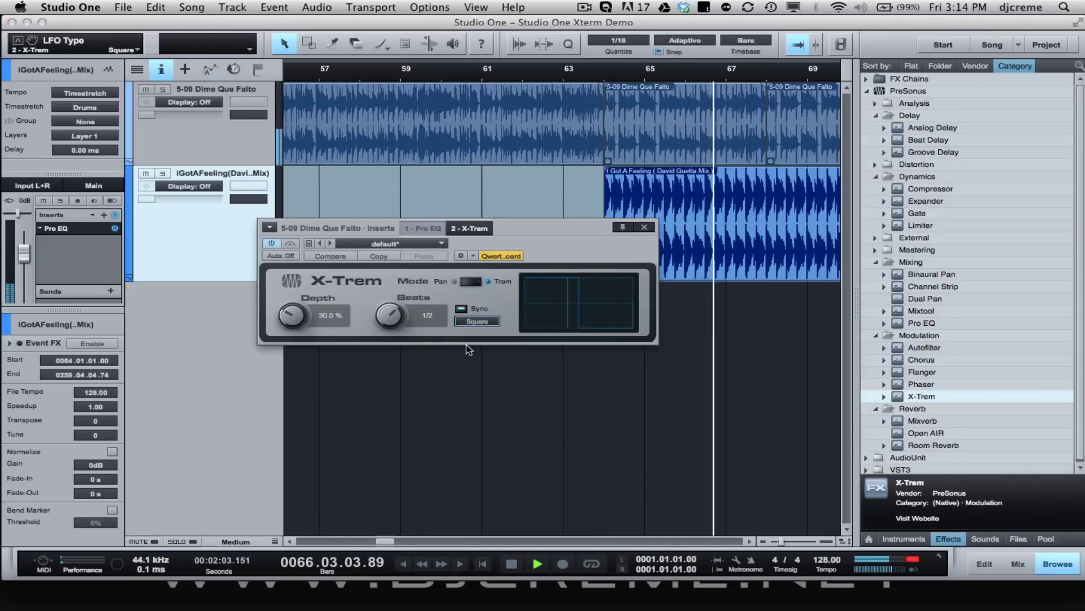
{"action": "left_click_drag", "start_coordinate": [298, 320], "coordinate": [311, 227]}
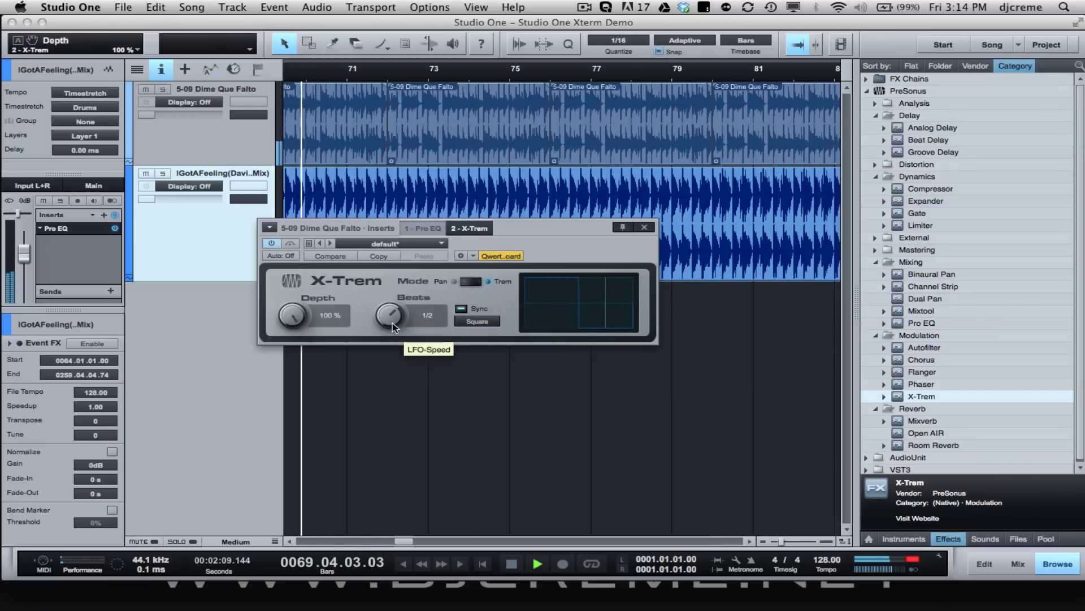
- Audition the X-Trem Beats value at 1/4 and 1/8 during playback of the looped section
{"action": "key", "text": "w"}
{"action": "key", "text": "w"}
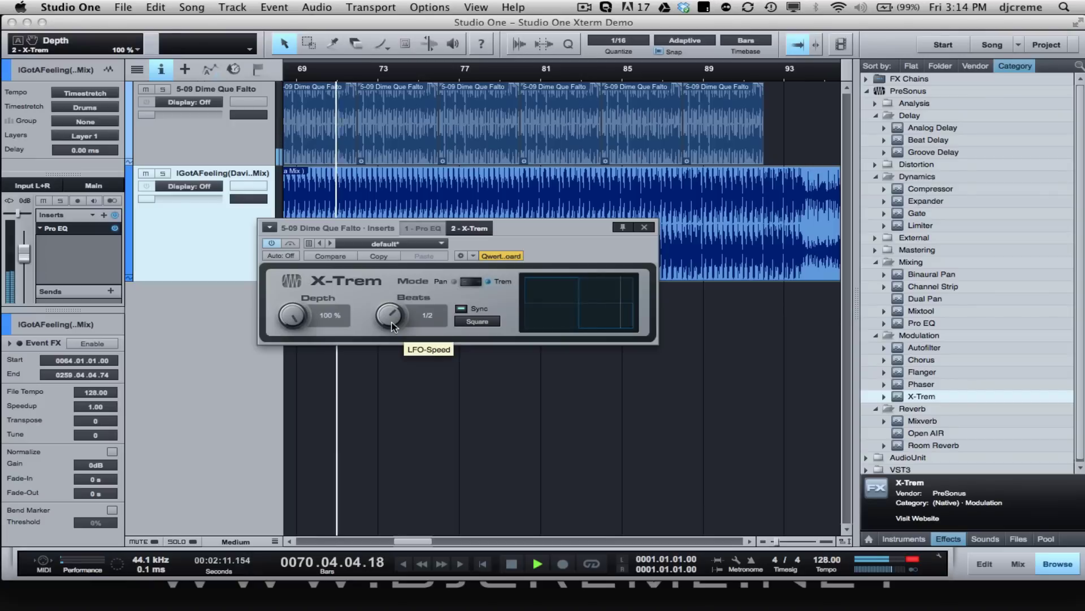
{"action": "left_click_drag", "start_coordinate": [527, 226], "coordinate": [520, 243]}
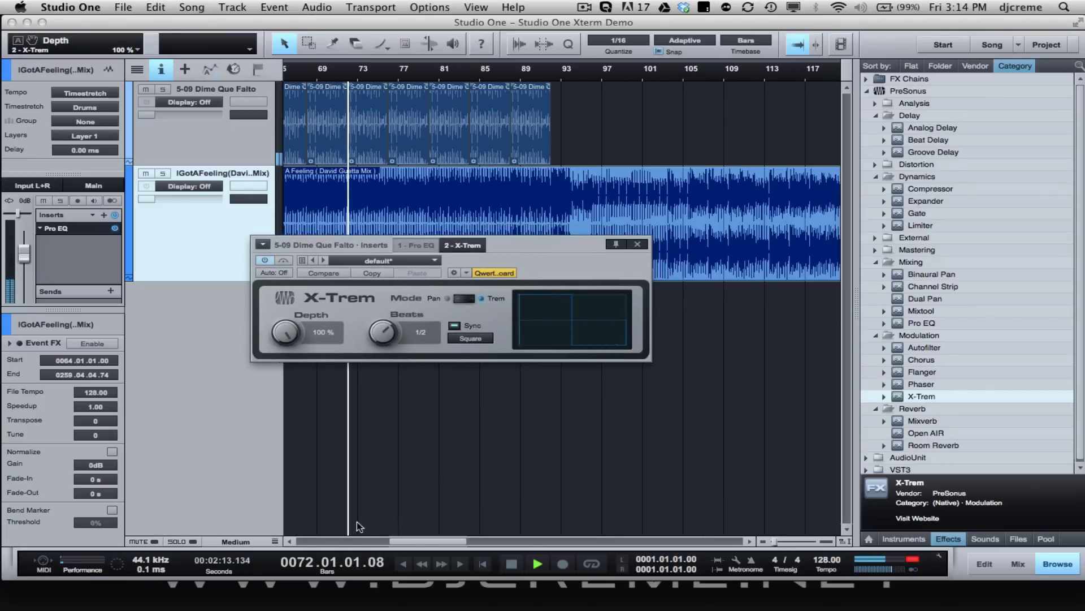
{"action": "left_click", "coordinate": [289, 541]}
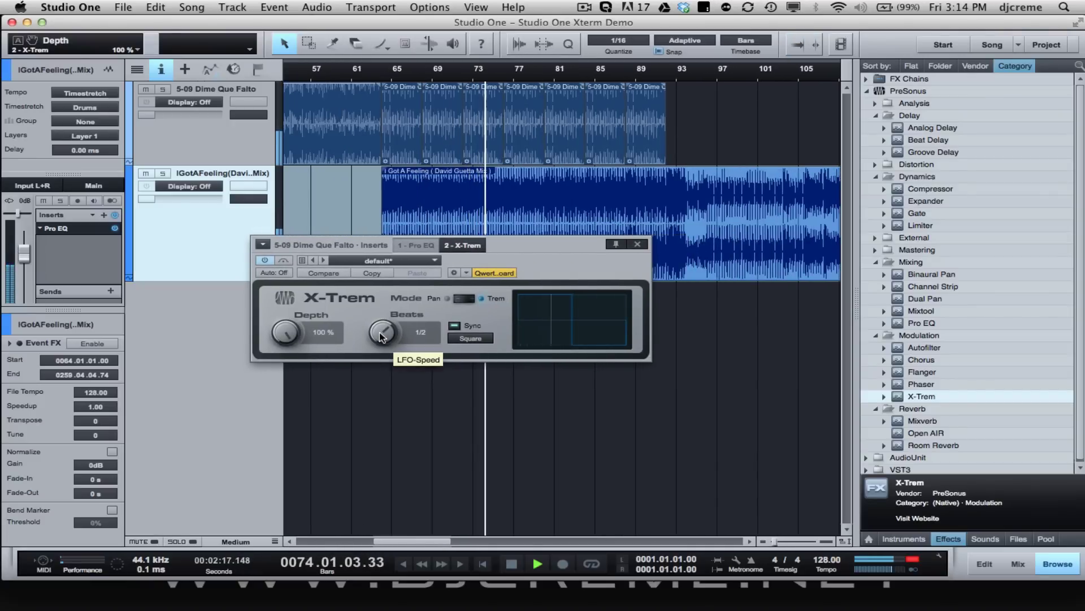
{"action": "left_click_drag", "start_coordinate": [381, 337], "coordinate": [387, 340]}
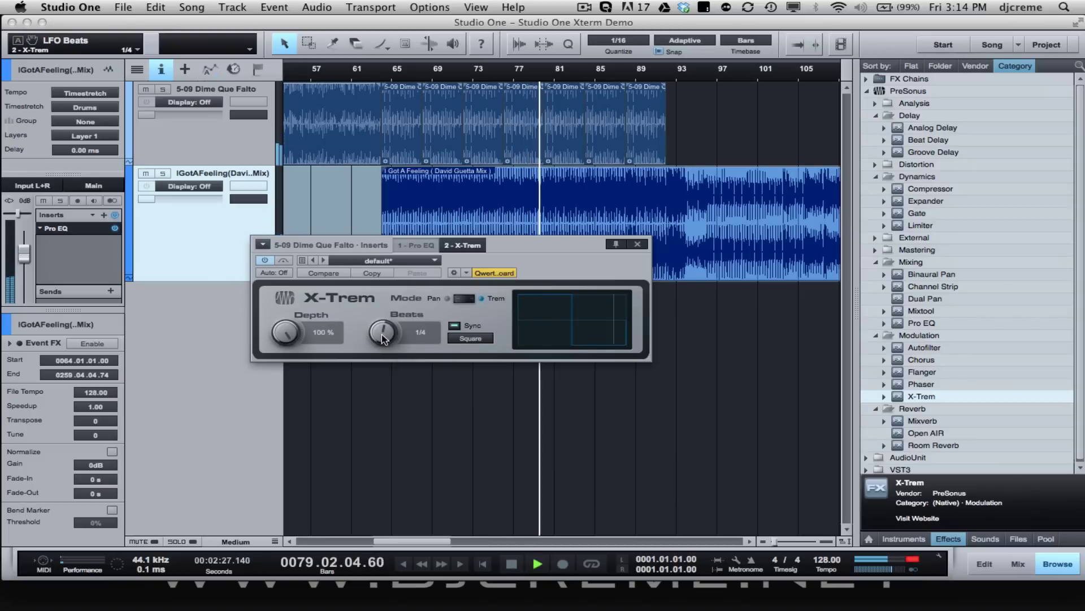
{"action": "left_click_drag", "start_coordinate": [383, 338], "coordinate": [384, 335]}
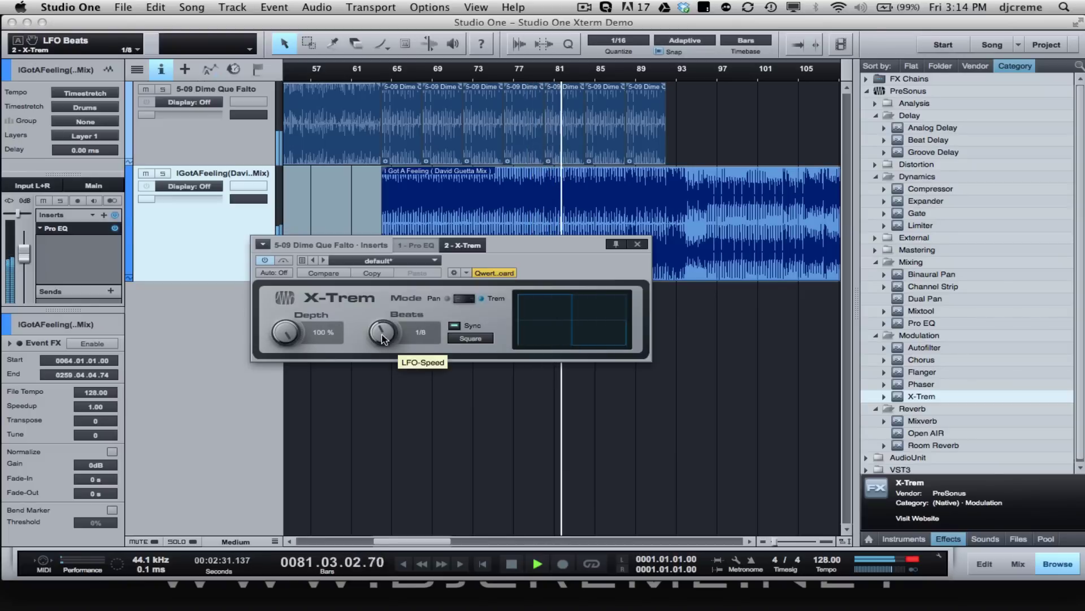
{"action": "key", "text": "space"}
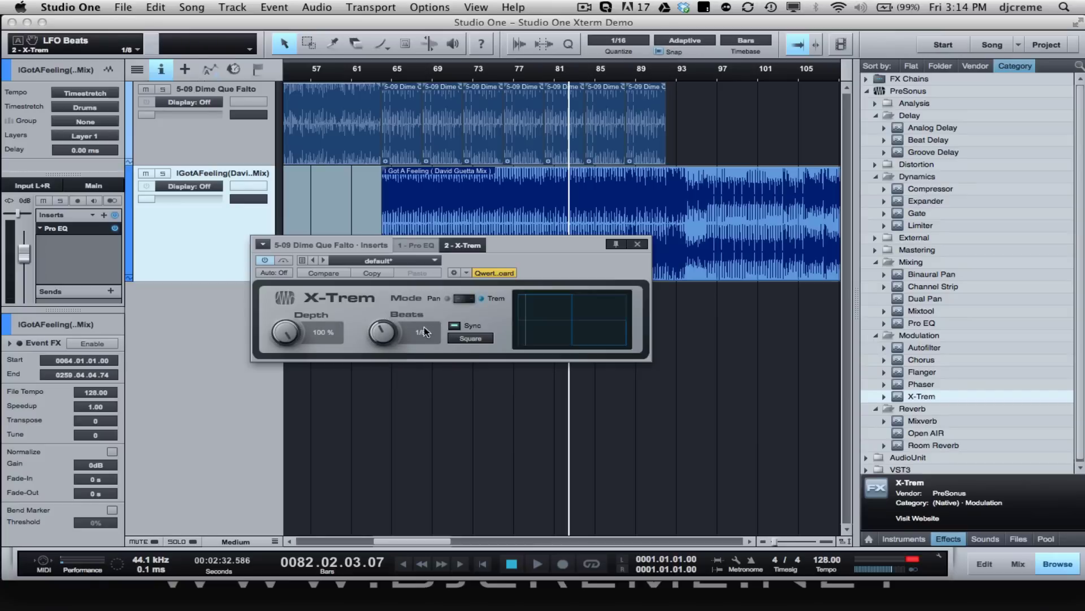
- Add LFO Beats and Bypass automation for X-Trem on the Dime Que Falto track, keeping the effect bypassed until bar 72
{"action": "right_click", "coordinate": [383, 338]}
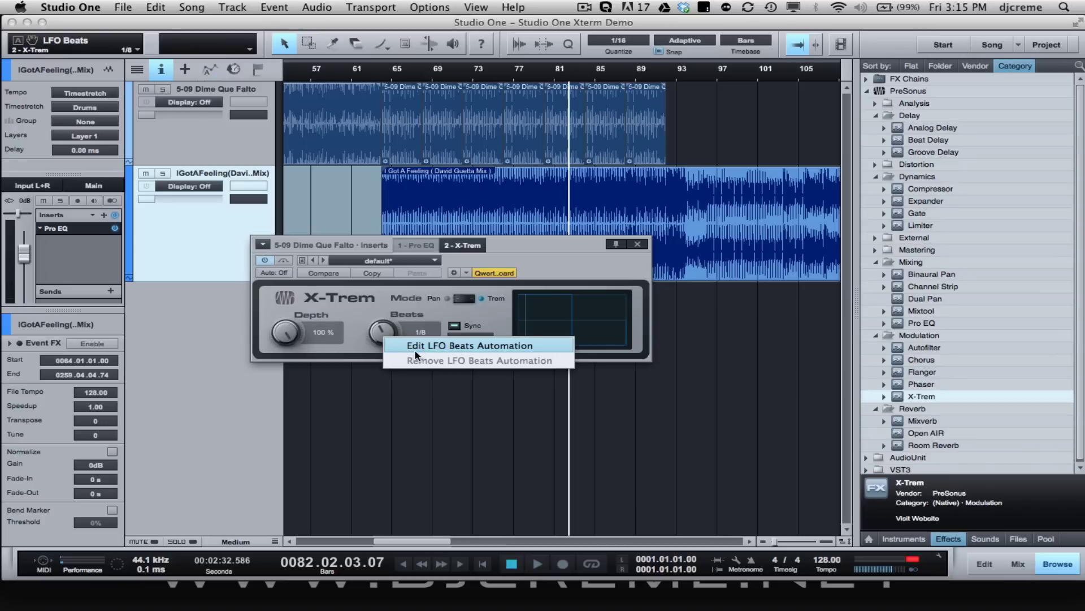
{"action": "left_click", "coordinate": [415, 346]}
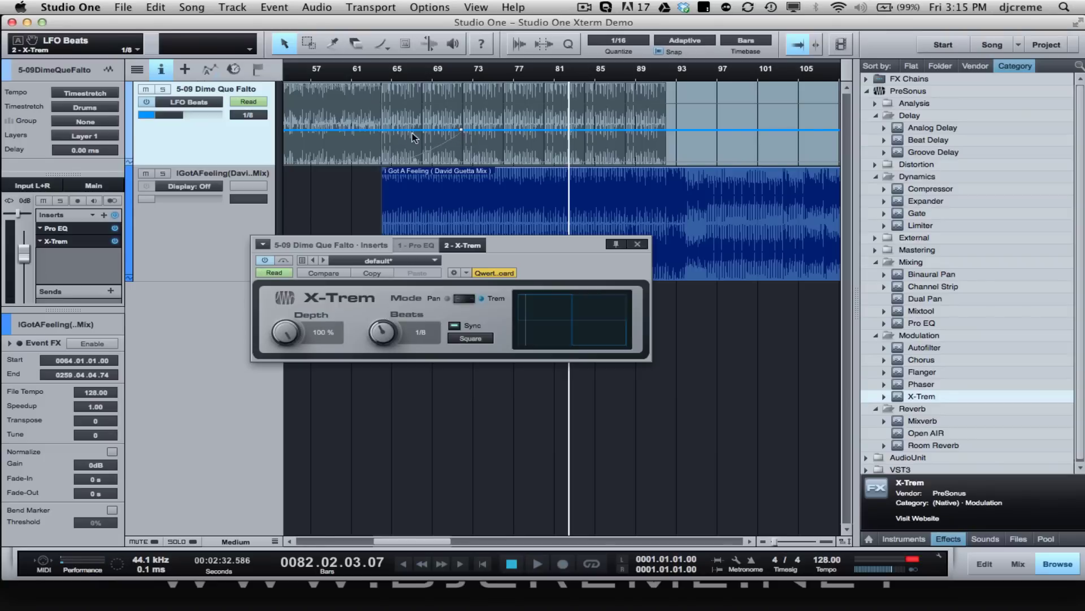
{"action": "left_click", "coordinate": [461, 78]}
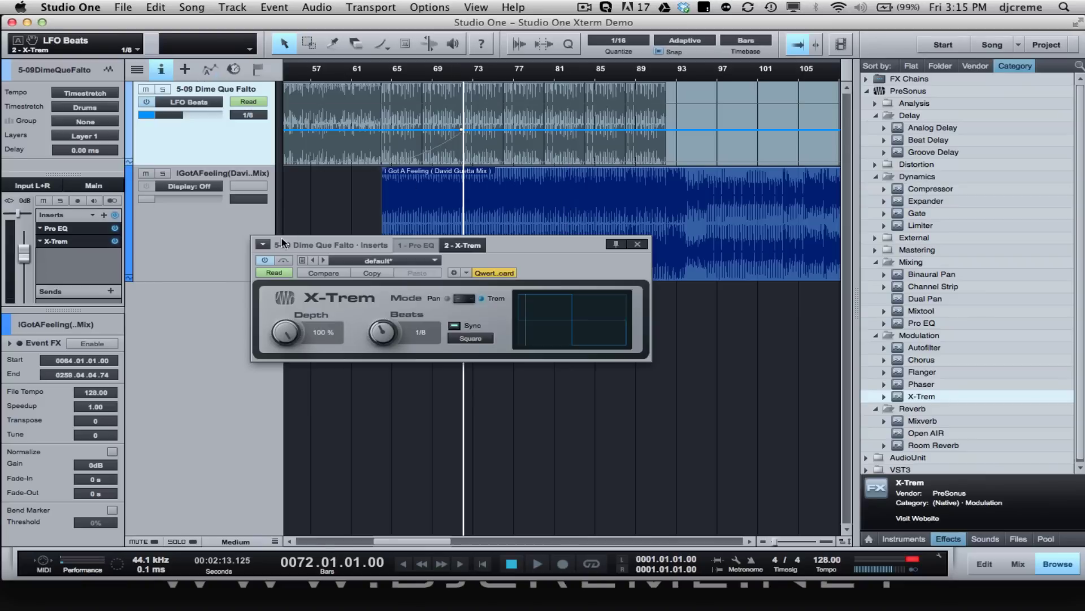
{"action": "left_click", "coordinate": [283, 262]}
{"action": "left_click", "coordinate": [308, 272]}
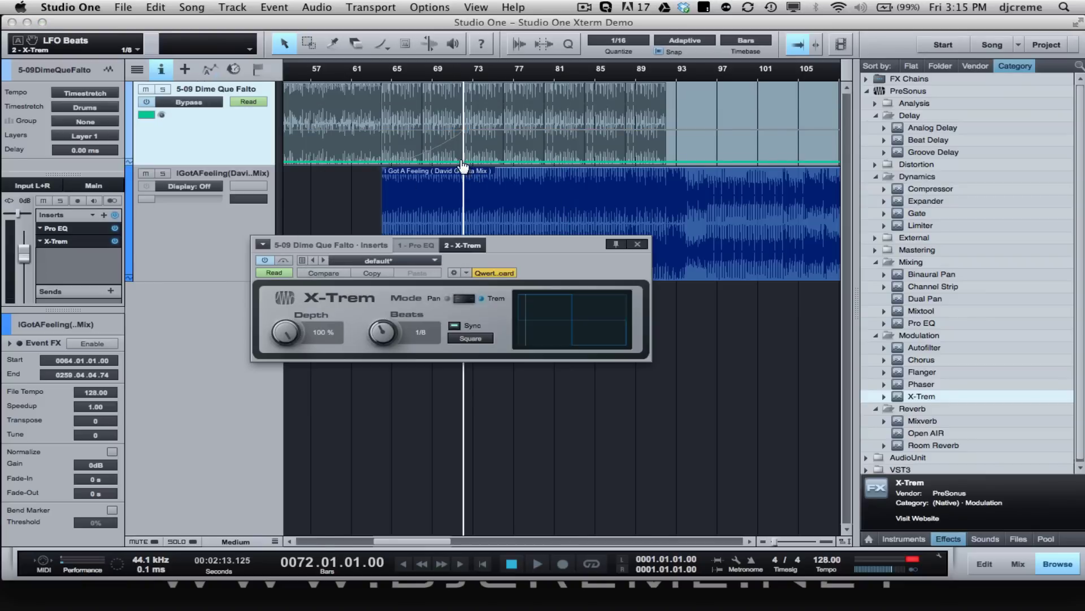
{"action": "left_click_drag", "start_coordinate": [462, 164], "coordinate": [465, 198]}
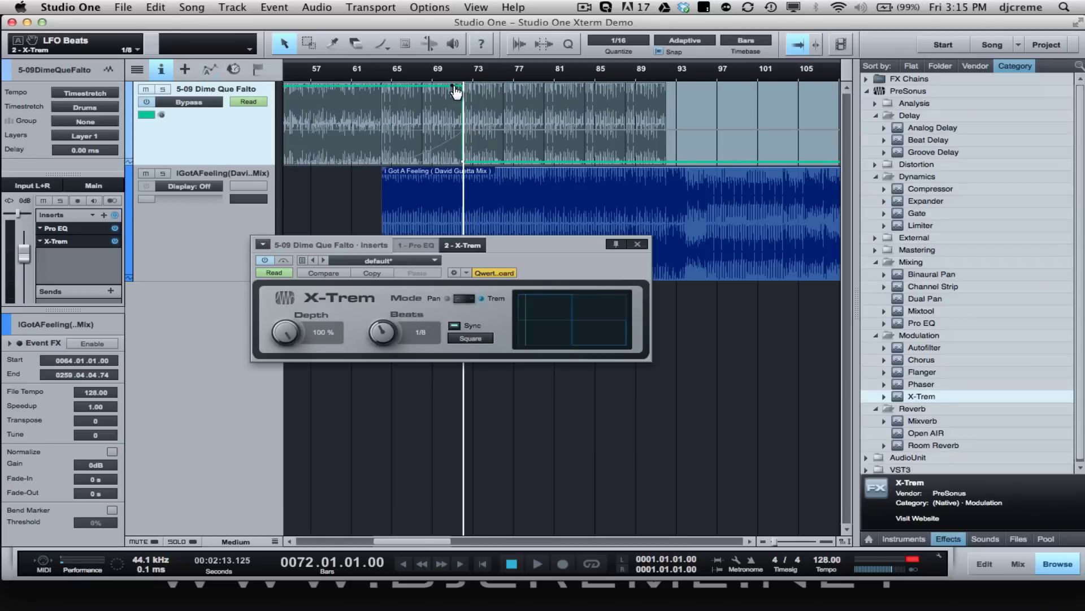
{"action": "key", "text": "space"}
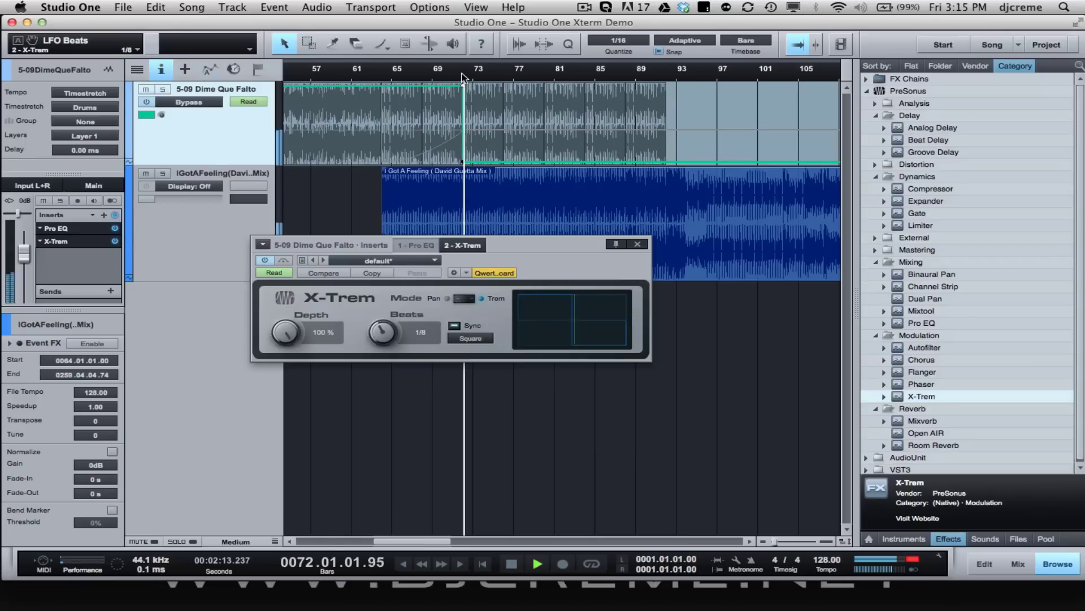
{"action": "key", "text": "space"}
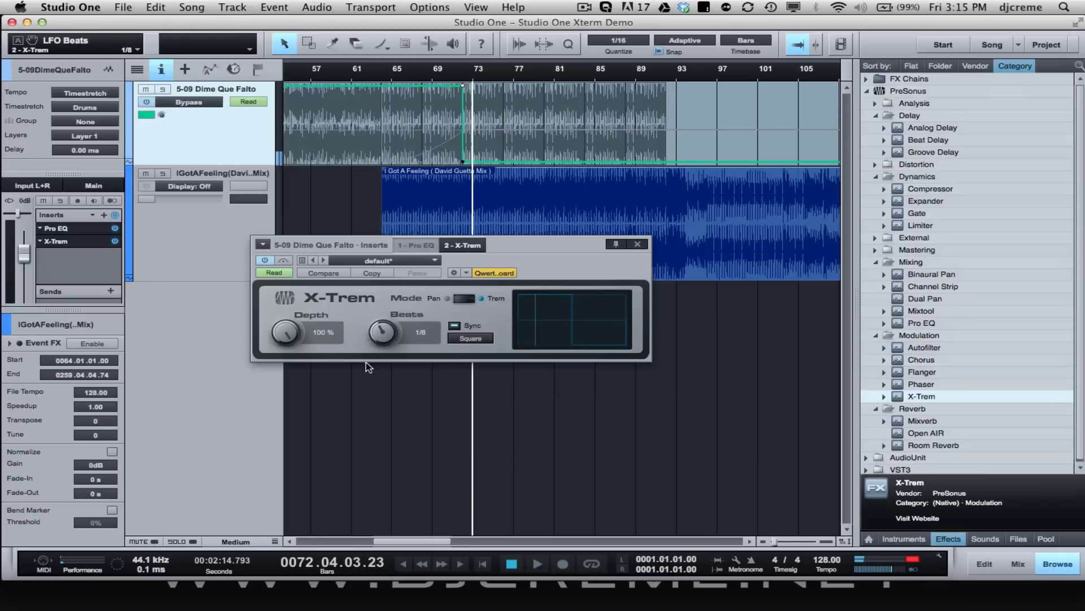
- Set the Dime Que Falto track's LFO Beats automation to 1/2 at bar 72 and play from that point
{"action": "left_click", "coordinate": [203, 102]}
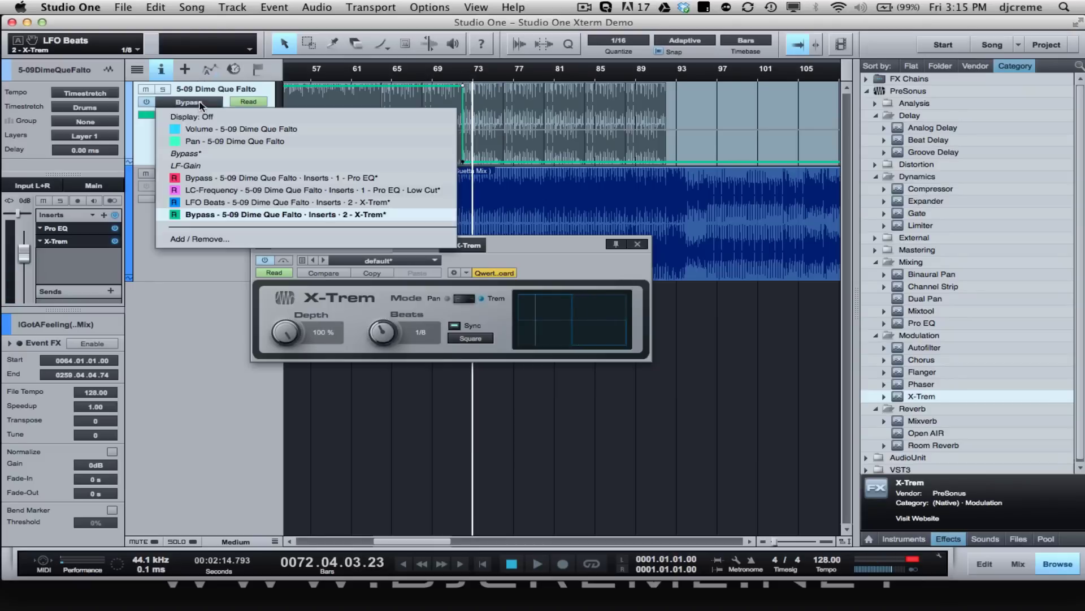
{"action": "left_click", "coordinate": [218, 205]}
{"action": "mouse_move", "coordinate": [464, 135]}
{"action": "left_mouse_down"}
{"action": "mouse_move", "coordinate": [463, 147]}
{"action": "mouse_move", "coordinate": [464, 118]}
{"action": "left_mouse_up"}
{"action": "left_click", "coordinate": [462, 81]}
{"action": "key", "text": "e"}
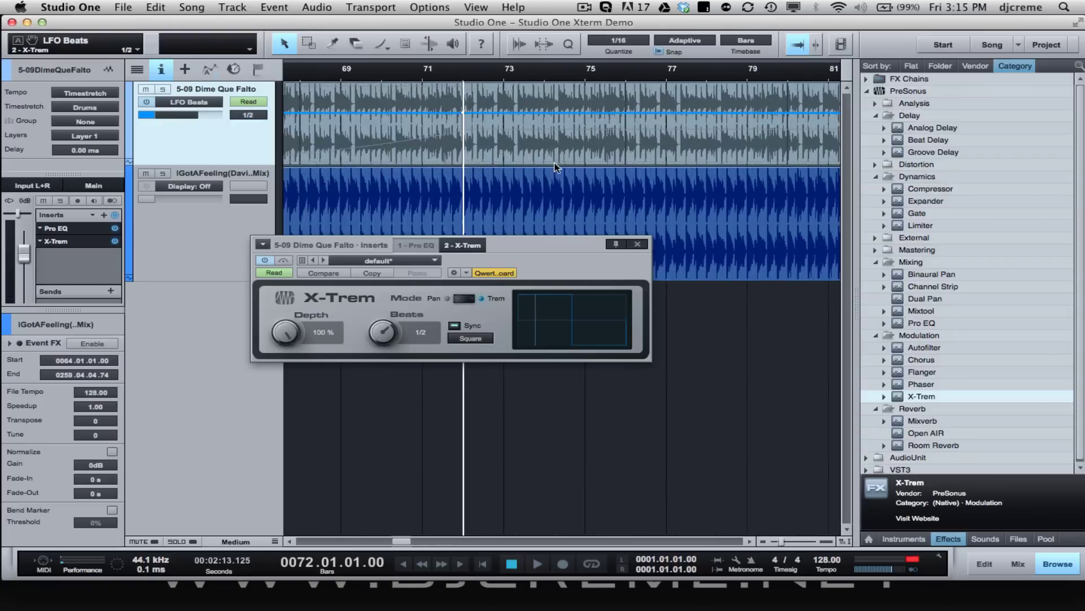
{"action": "key", "text": "w"}
{"action": "key", "text": "space"}
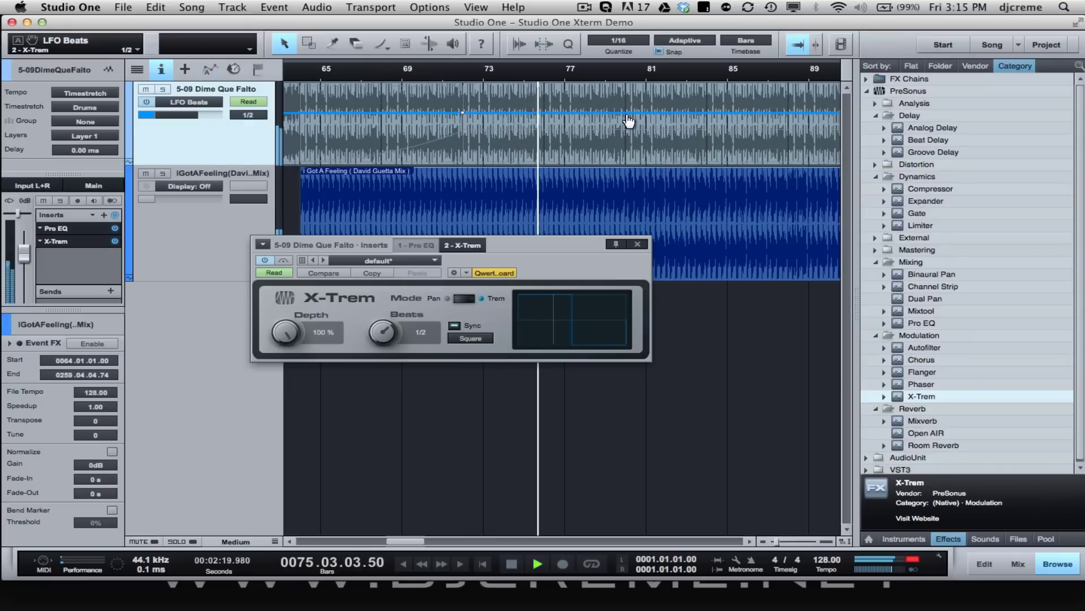
{"action": "key", "text": "space"}
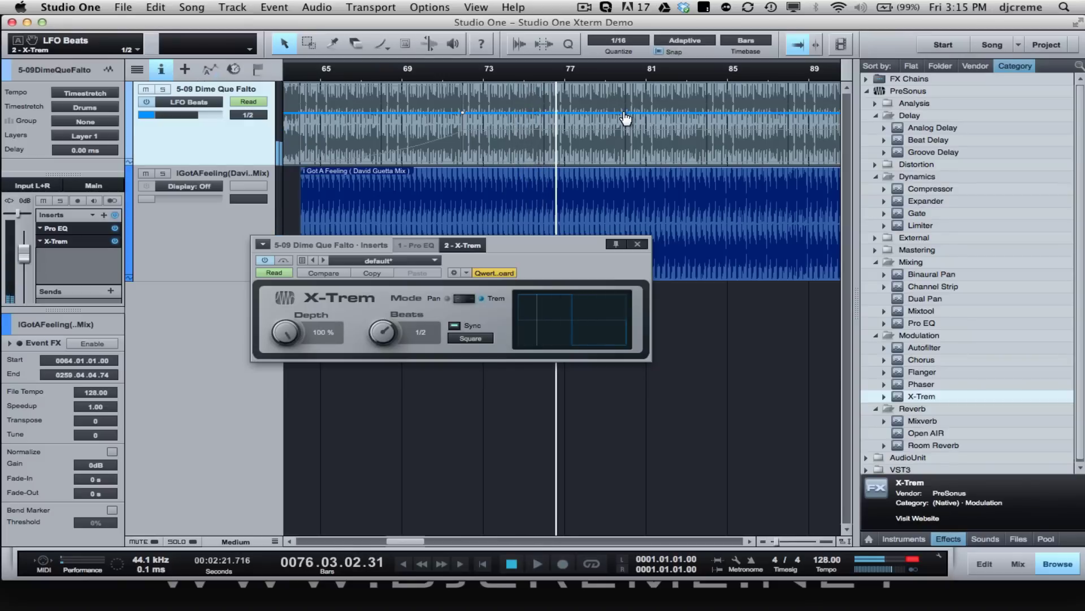
- Drop the LFO Beats automation to 1/4 at bar 80 and play across the change
{"action": "left_click_drag", "start_coordinate": [626, 117], "coordinate": [629, 128]}
{"action": "left_click", "coordinate": [605, 81]}
{"action": "key", "text": "space"}
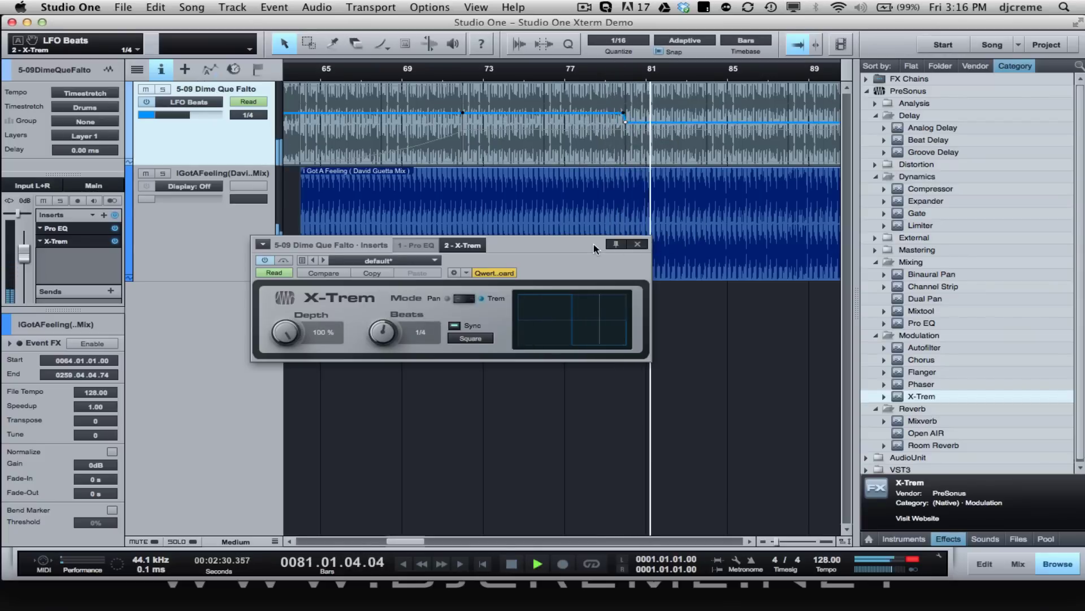
{"action": "left_click_drag", "start_coordinate": [565, 244], "coordinate": [526, 247]}
{"action": "left_click", "coordinate": [747, 541]}
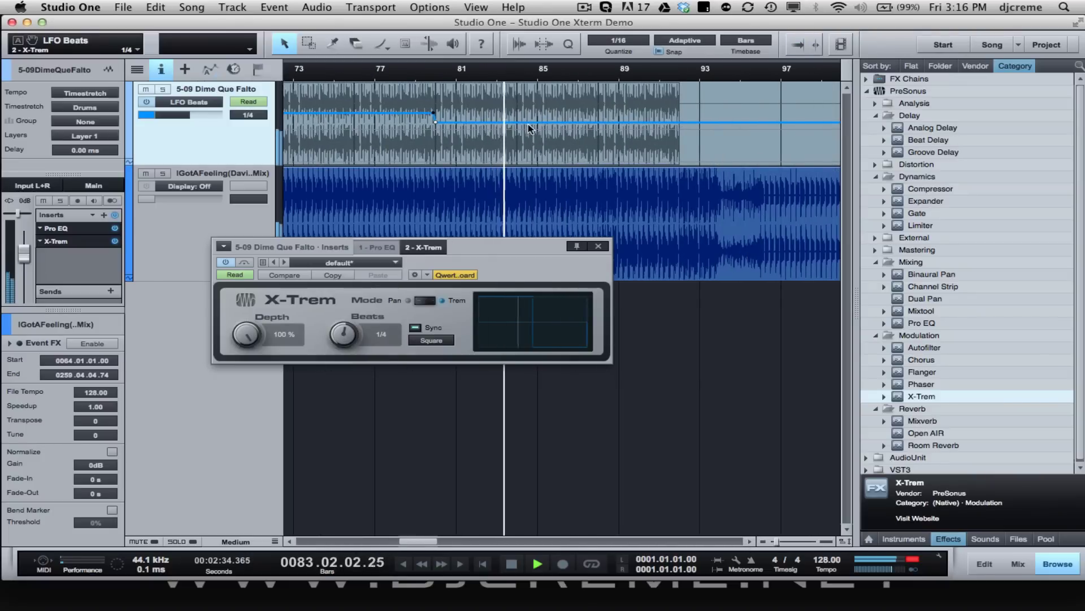
{"action": "key", "text": "space"}
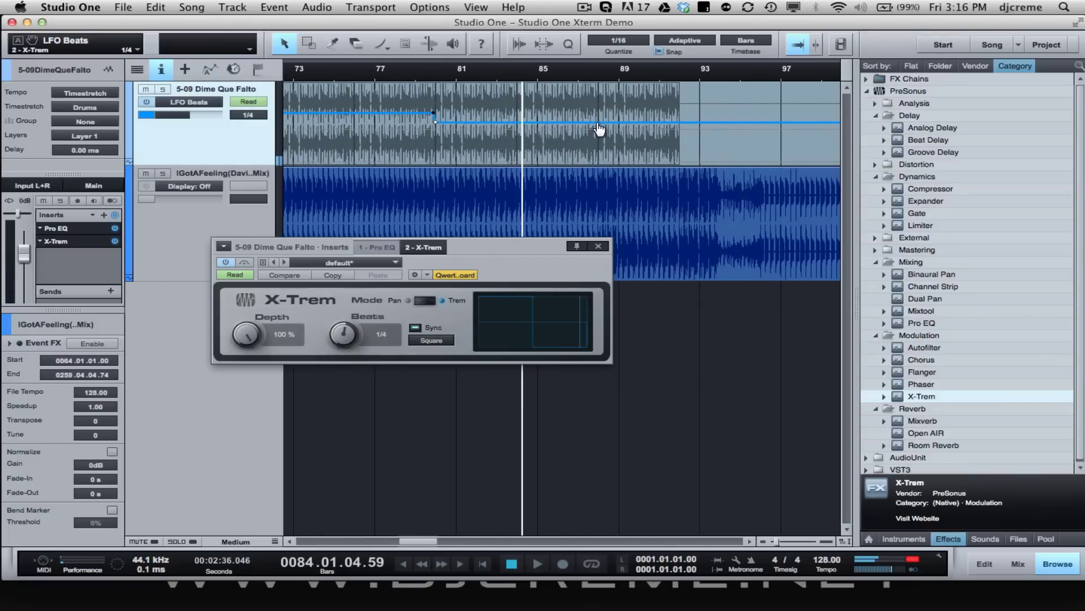
- Drop the LFO Beats automation to 1/8 at bar 88 and play through the end of the last loop
{"action": "left_click_drag", "start_coordinate": [598, 122], "coordinate": [599, 131]}
{"action": "left_click", "coordinate": [588, 73]}
{"action": "key", "text": "space"}
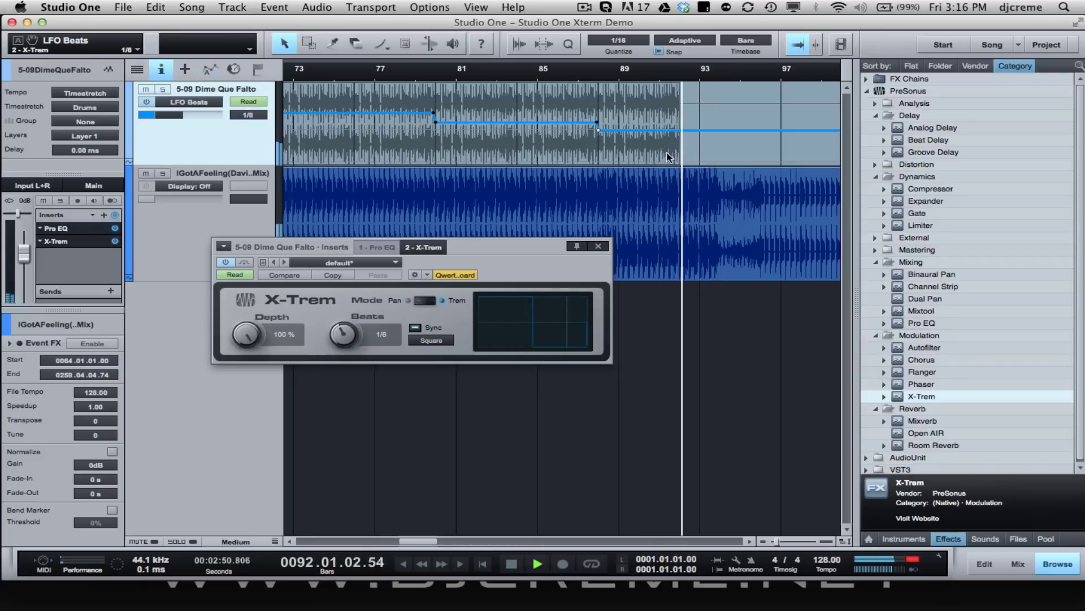
{"action": "key", "text": "space"}
- Duplicate the last Dime Que Falto loop event so it fills bars 92 to 96, with the LFO Beats automation shown again
{"action": "left_click", "coordinate": [206, 102]}
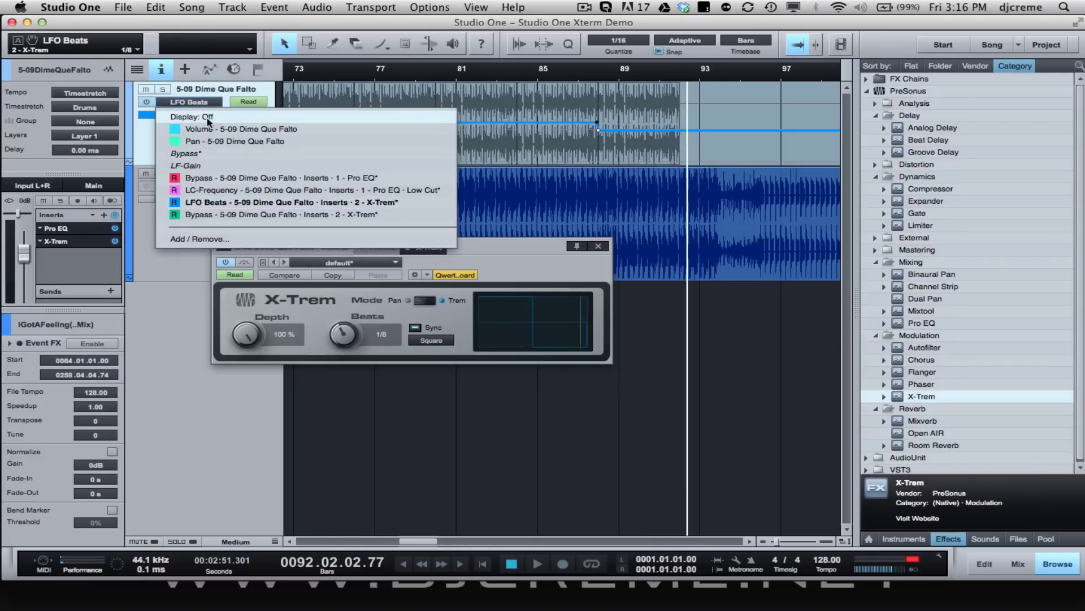
{"action": "left_click", "coordinate": [187, 113]}
{"action": "left_click", "coordinate": [643, 141]}
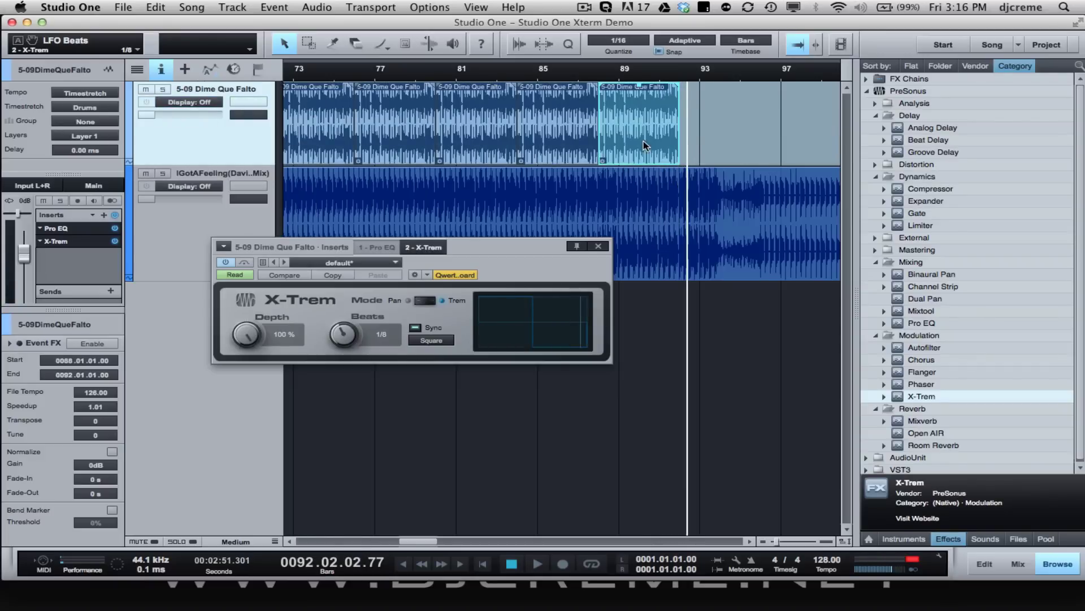
{"action": "left_click", "coordinate": [203, 103]}
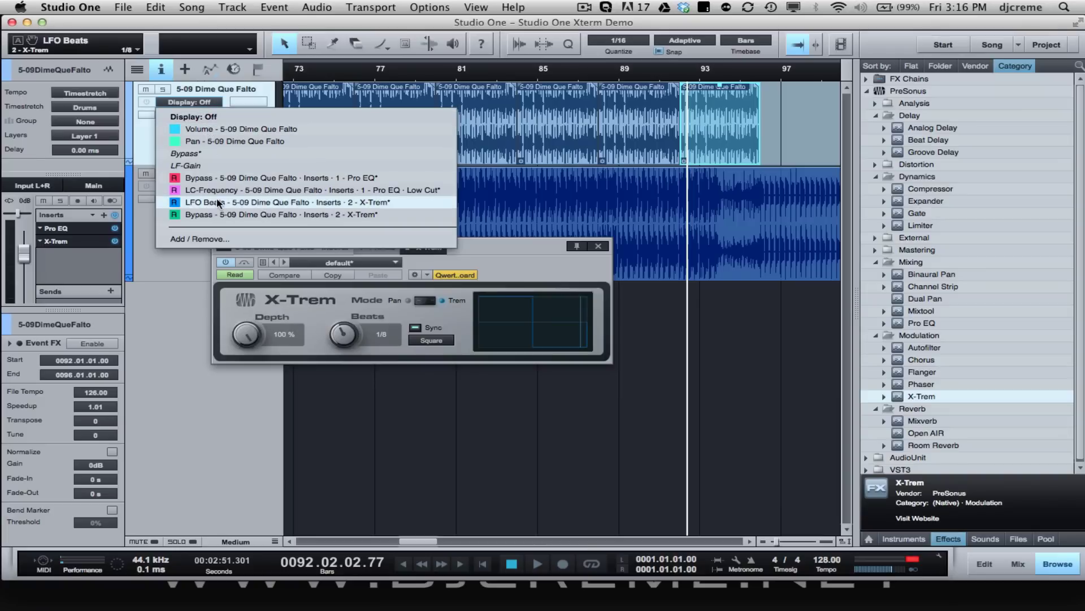
{"action": "left_click", "coordinate": [210, 202]}
- Play the transition across the LFO Beats change at bar 88, close the X-Trem editor and stop playback
{"action": "left_click", "coordinate": [594, 75]}
{"action": "key", "text": "space"}
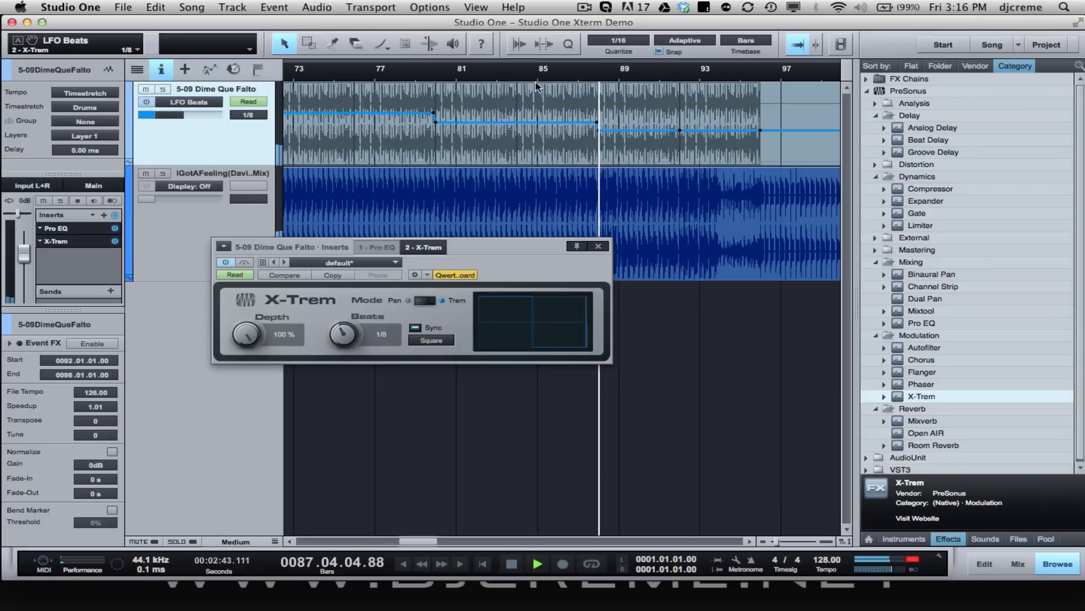
{"action": "key", "text": "w"}
{"action": "key", "text": "w"}
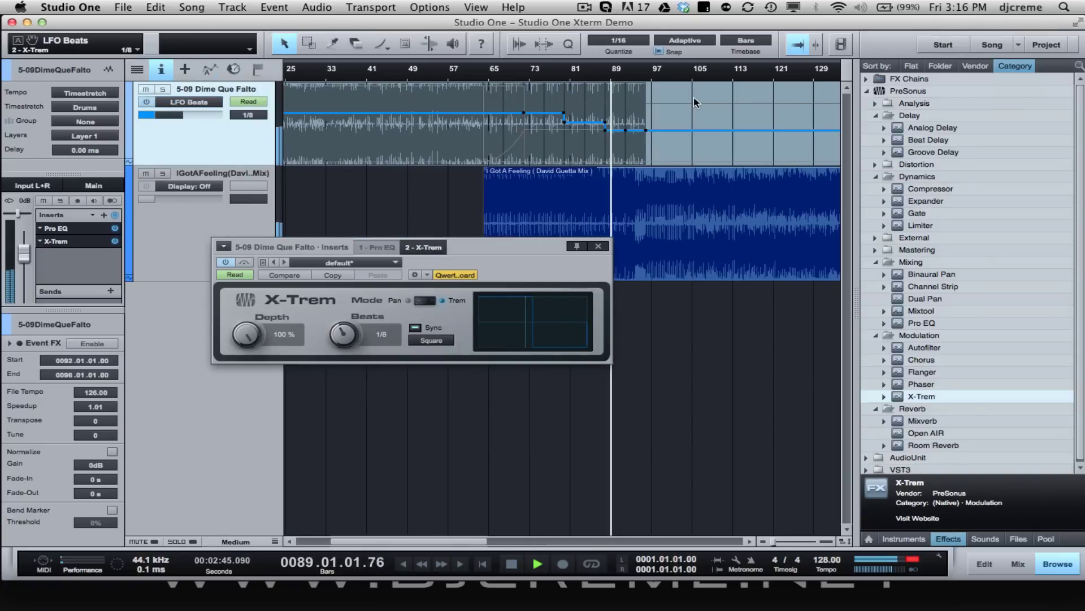
{"action": "left_click", "coordinate": [598, 246]}
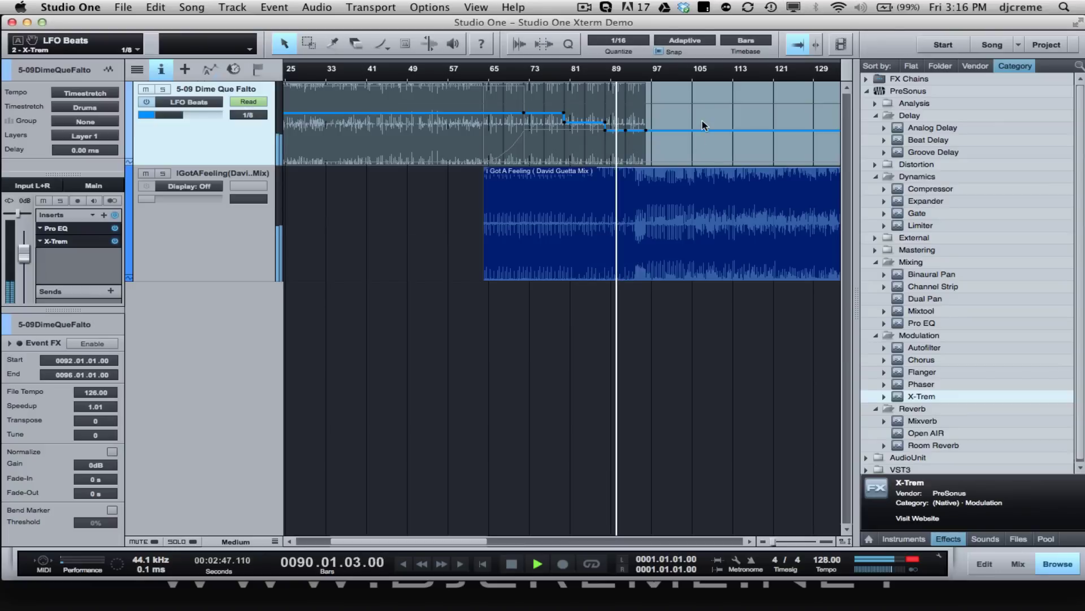
{"action": "key", "text": "space"}
- Move the playhead to bar 65 and review the X-Trem Beats control in its editor, closing it when done
{"action": "left_click", "coordinate": [487, 77]}
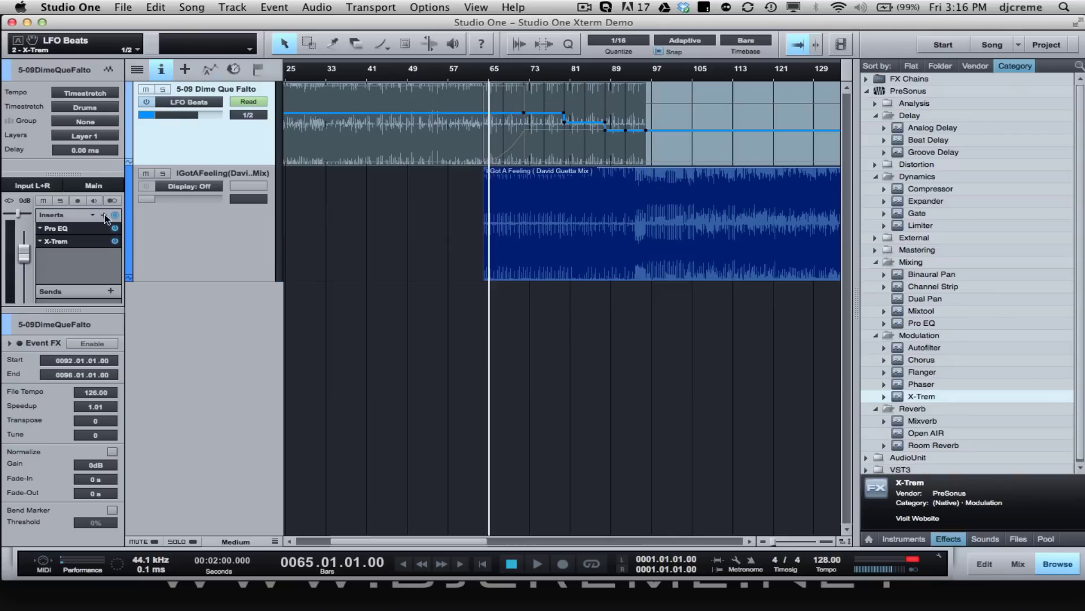
{"action": "left_click", "coordinate": [63, 243]}
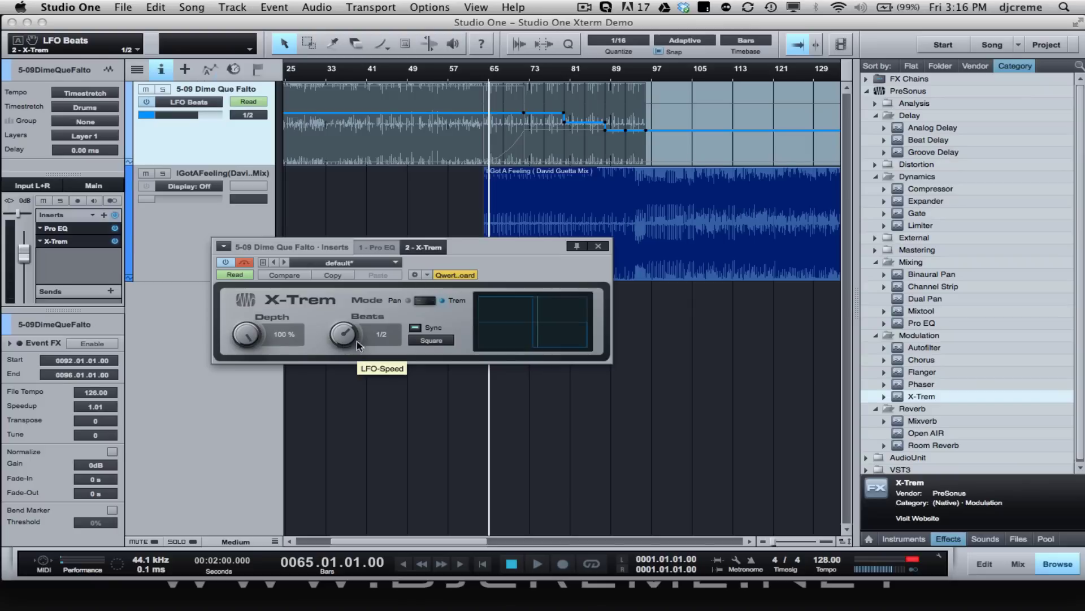
{"action": "left_click", "coordinate": [599, 247]}
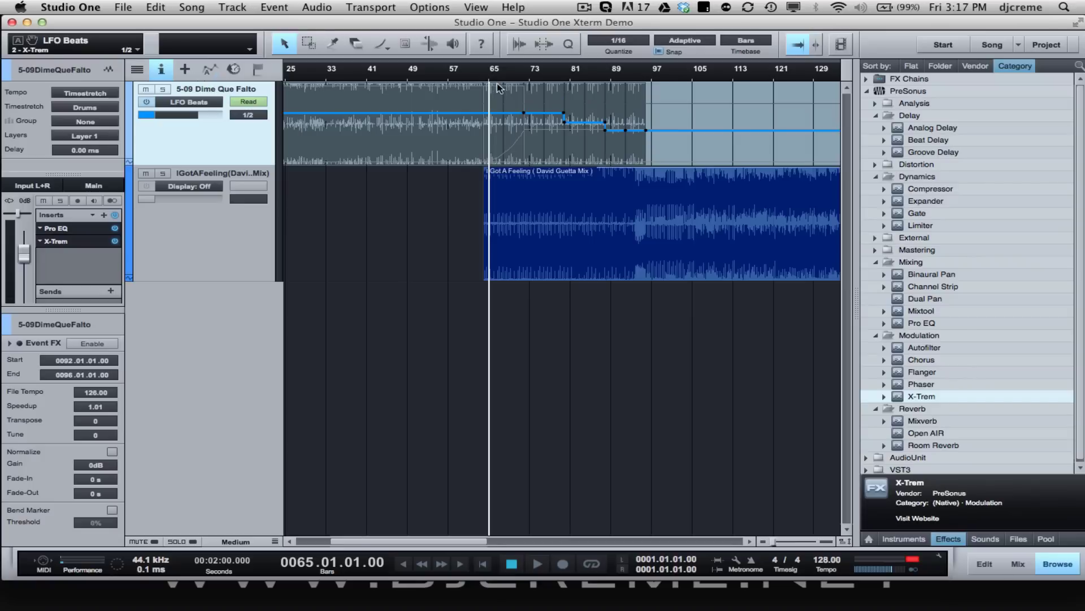
- Turn off the Dime Que Falto track's automation display and add a Beat Delay effect to the track
{"action": "left_click", "coordinate": [217, 103]}
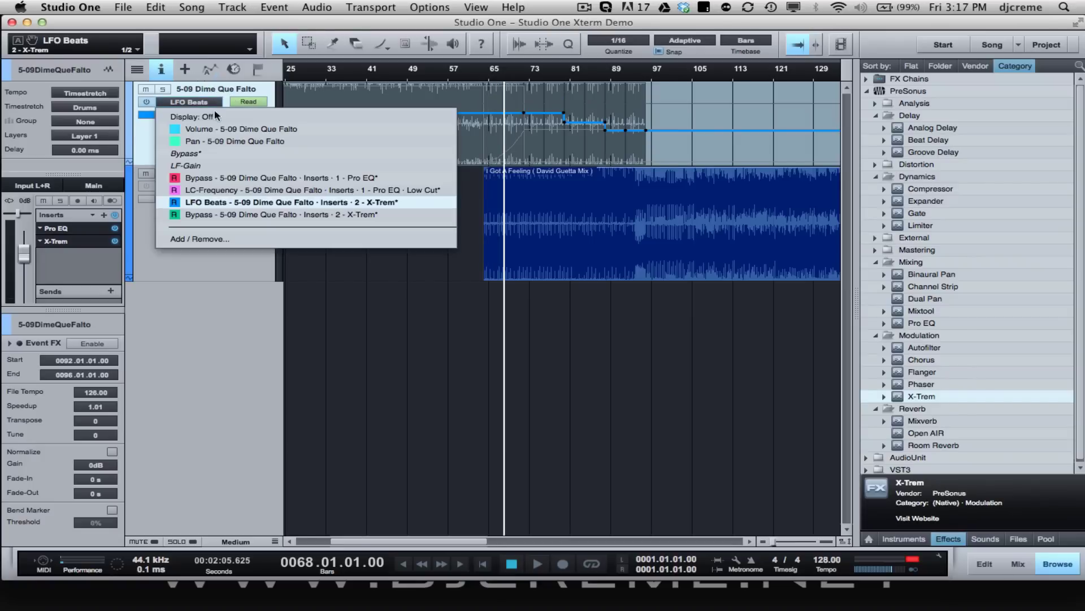
{"action": "left_click", "coordinate": [215, 117]}
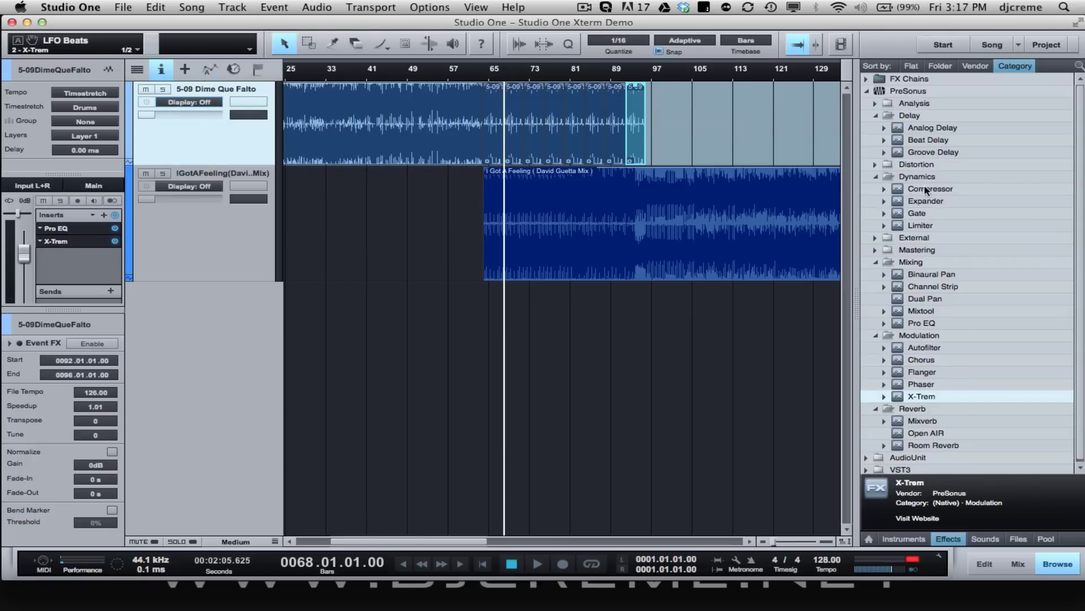
{"action": "double_click", "coordinate": [927, 140]}
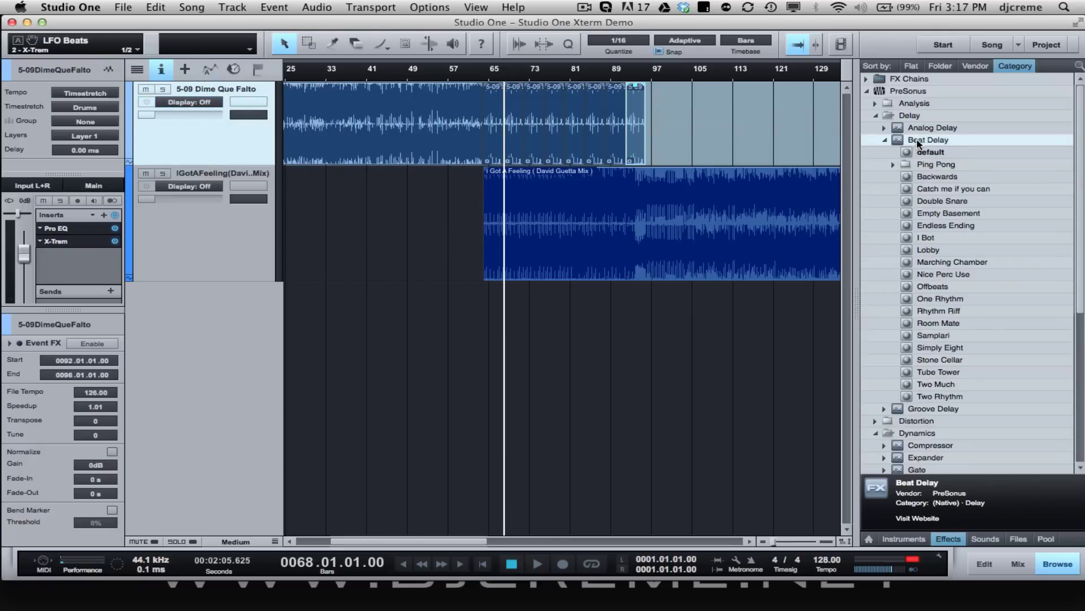
{"action": "left_click_drag", "start_coordinate": [918, 143], "coordinate": [500, 127]}
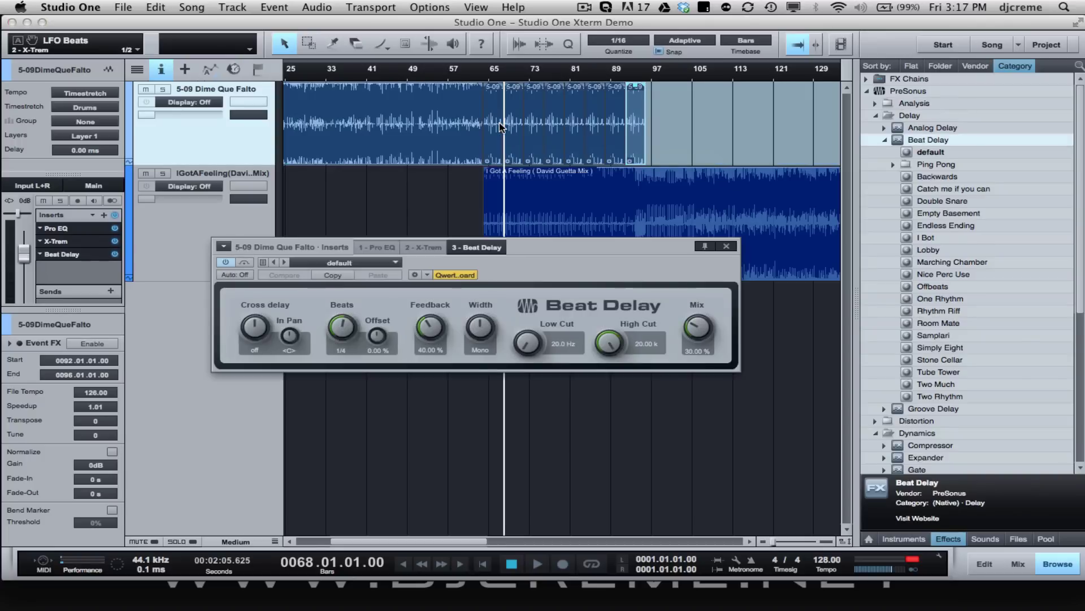
- Play the Dime Que Falto loop from bar 72 to hear the default Beat Delay, stopping near bar 75
{"action": "left_click", "coordinate": [515, 77]}
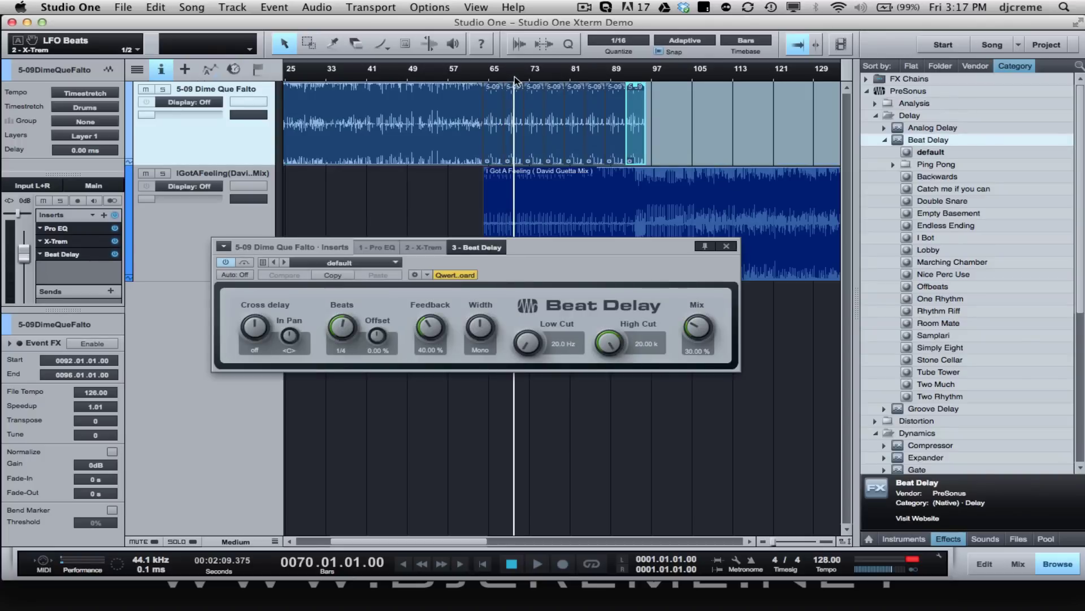
{"action": "key", "text": "e"}
{"action": "key", "text": "e"}
{"action": "key", "text": "e"}
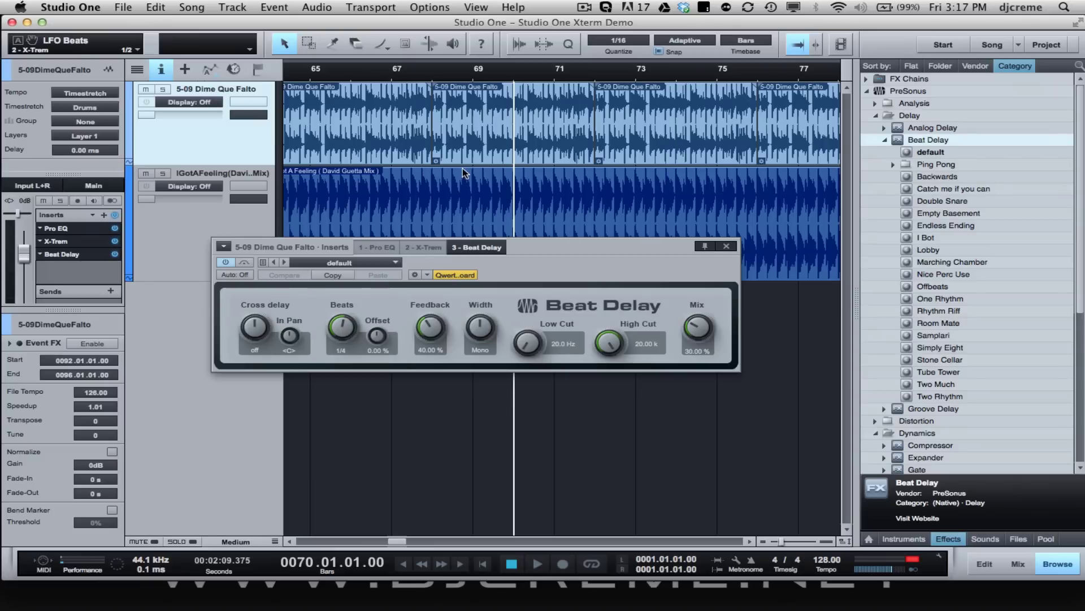
{"action": "left_click", "coordinate": [592, 73]}
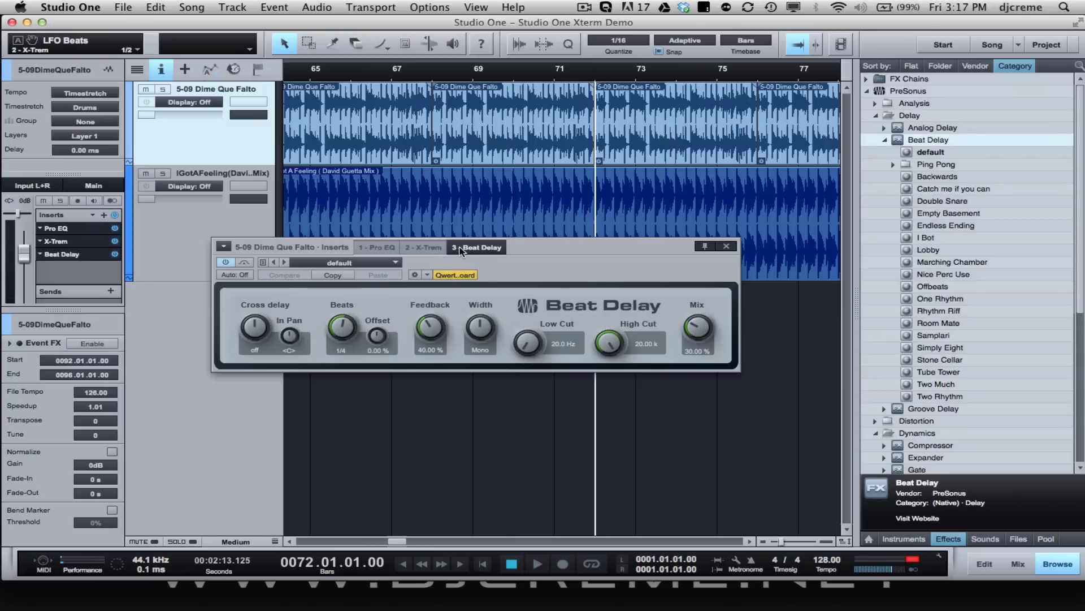
{"action": "key", "text": "space"}
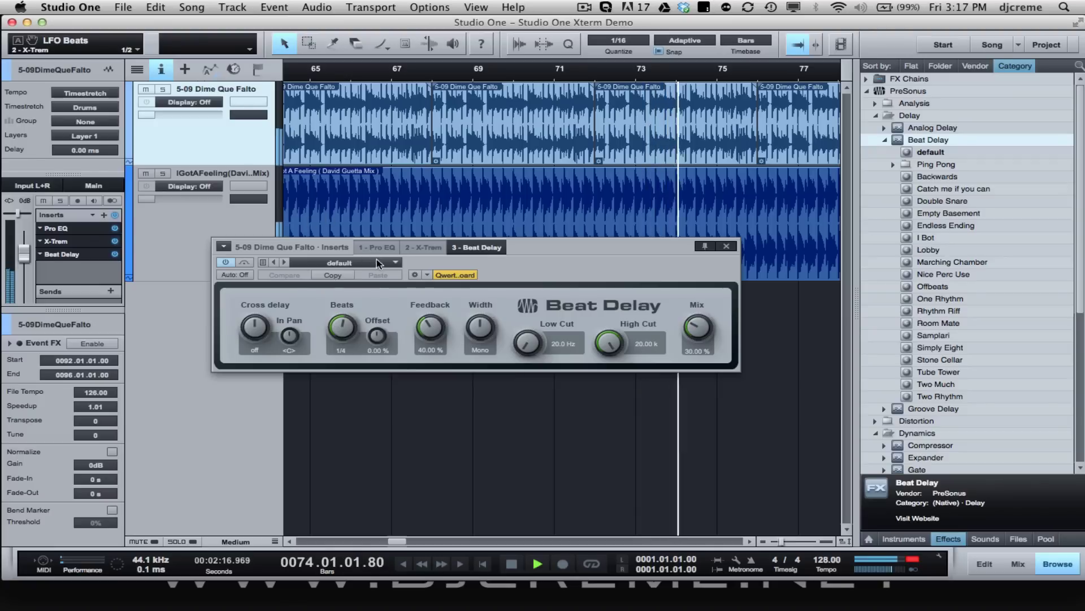
{"action": "key", "text": "space"}
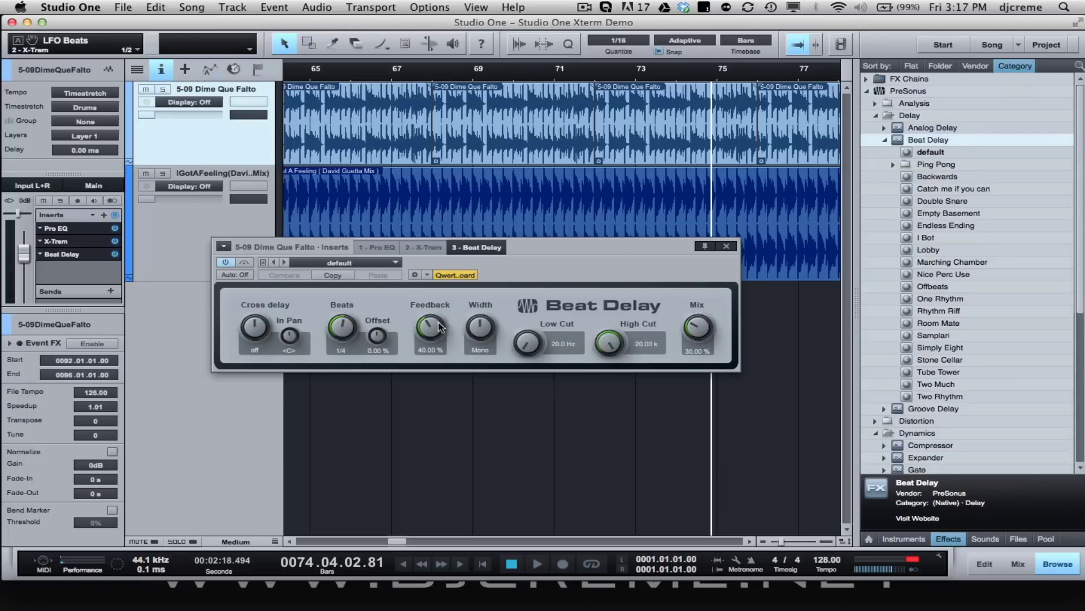
- Set the Beat Delay's feedback to 29% and its width to Stereo, and play again from bar 72
{"action": "left_click_drag", "start_coordinate": [426, 326], "coordinate": [478, 314]}
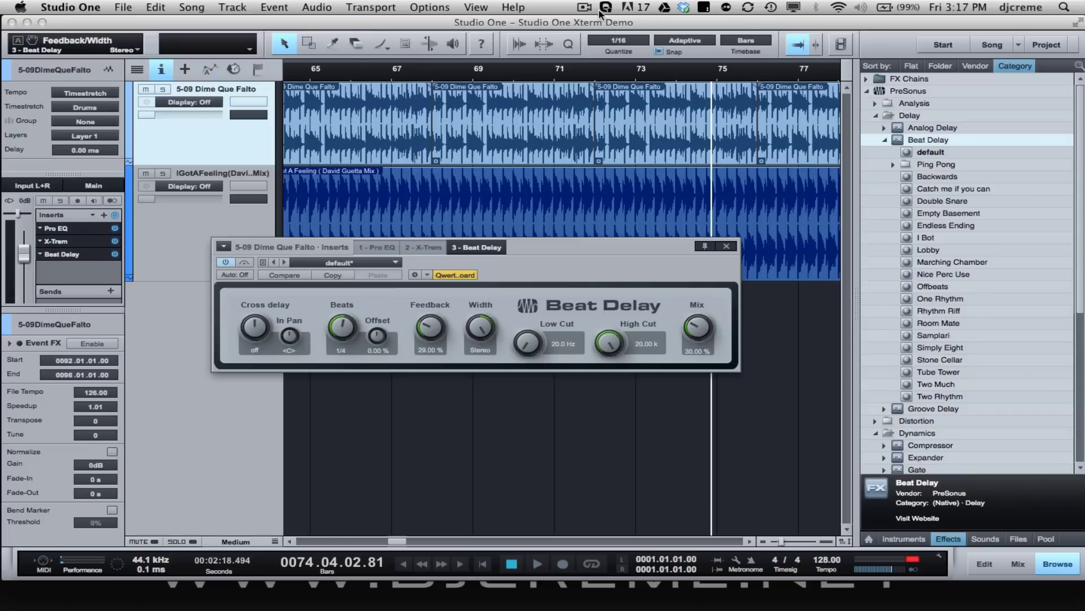
{"action": "left_click", "coordinate": [595, 76]}
{"action": "key", "text": "space"}
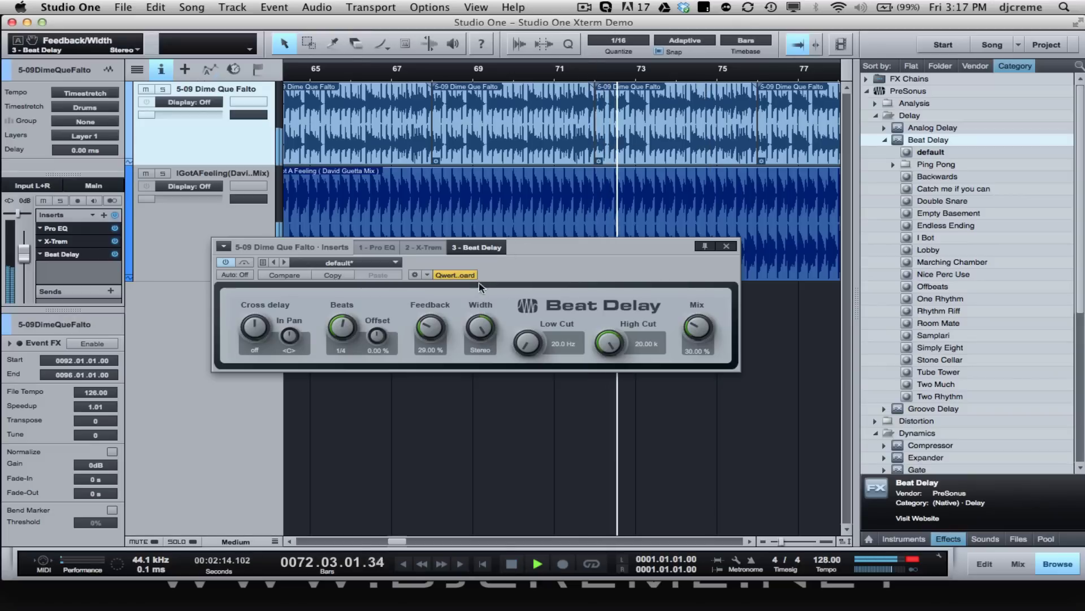
- Set the Beat Delay's feedback to 15.50% and its mix to 18.50% during playback
{"action": "left_click_drag", "start_coordinate": [430, 327], "coordinate": [433, 350]}
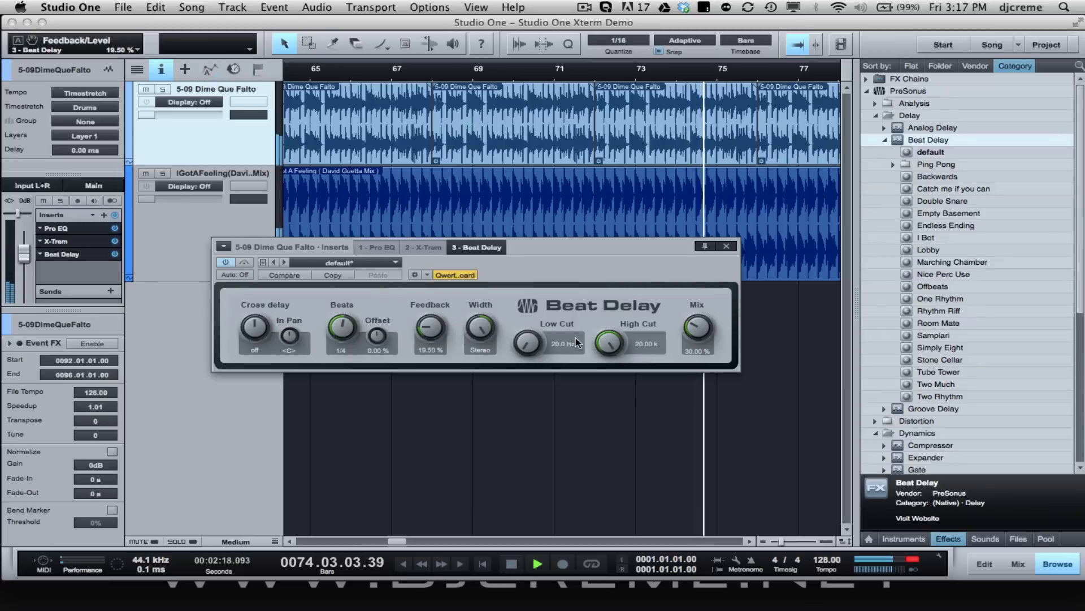
{"action": "left_click_drag", "start_coordinate": [692, 329], "coordinate": [691, 339]}
{"action": "left_click_drag", "start_coordinate": [439, 333], "coordinate": [439, 356]}
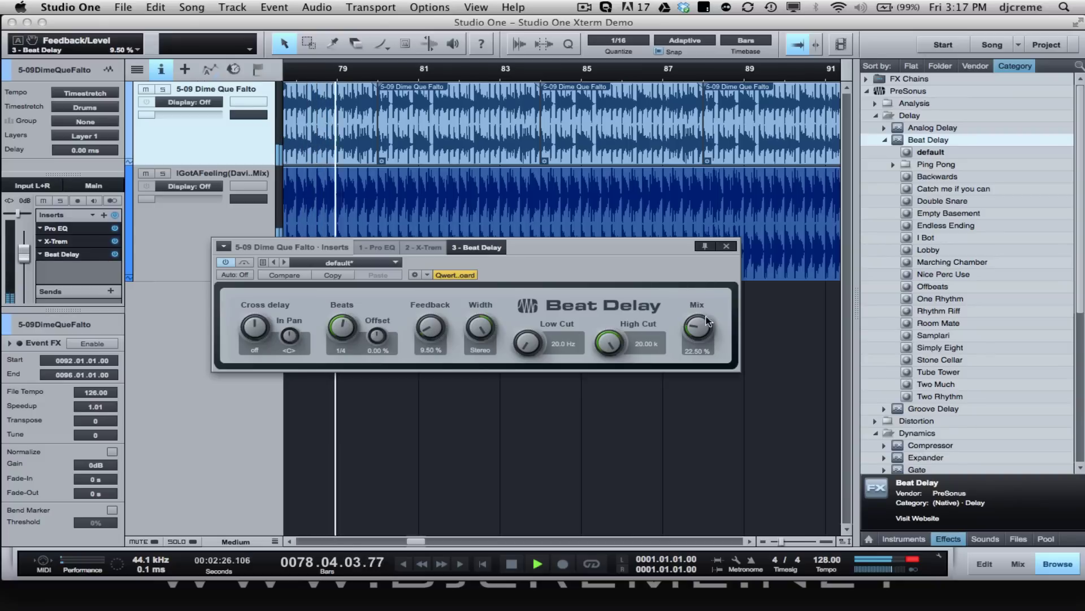
{"action": "left_click_drag", "start_coordinate": [704, 325], "coordinate": [699, 340]}
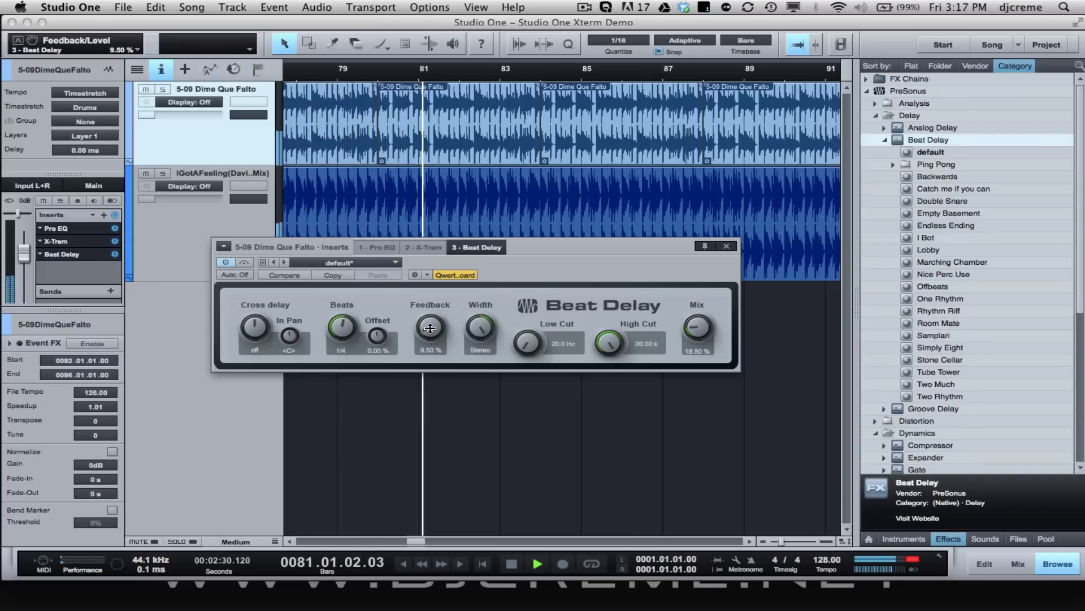
{"action": "left_click_drag", "start_coordinate": [430, 328], "coordinate": [431, 318]}
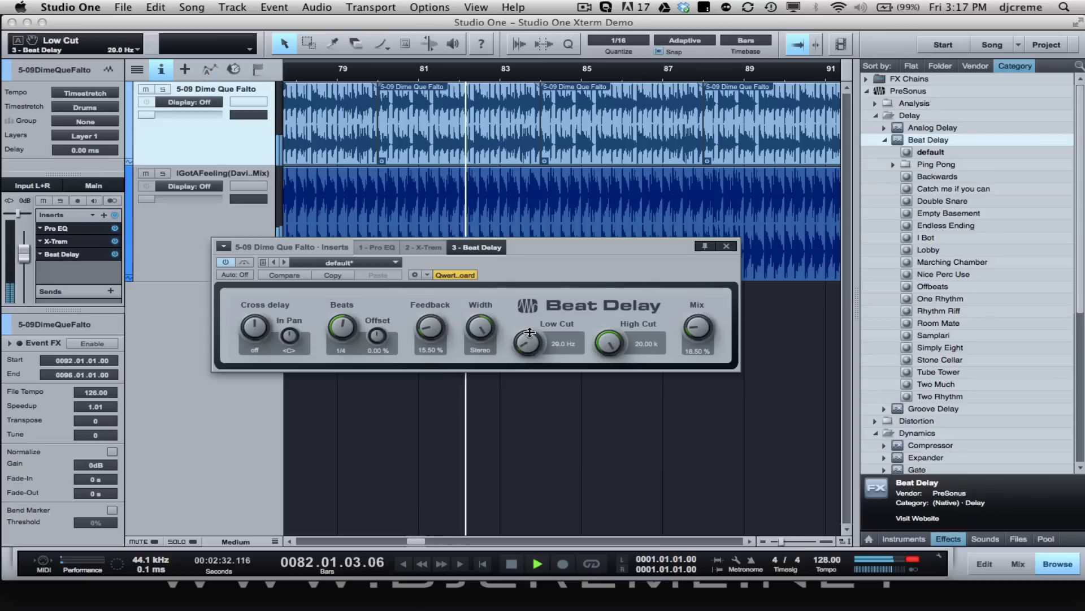
- Set the Beat Delay's low cut to 88.4 Hz, high cut to 12.20 kHz and feedback to 18.50%, and close its editor
{"action": "left_click_drag", "start_coordinate": [529, 332], "coordinate": [529, 327]}
{"action": "left_click_drag", "start_coordinate": [608, 340], "coordinate": [539, 341]}
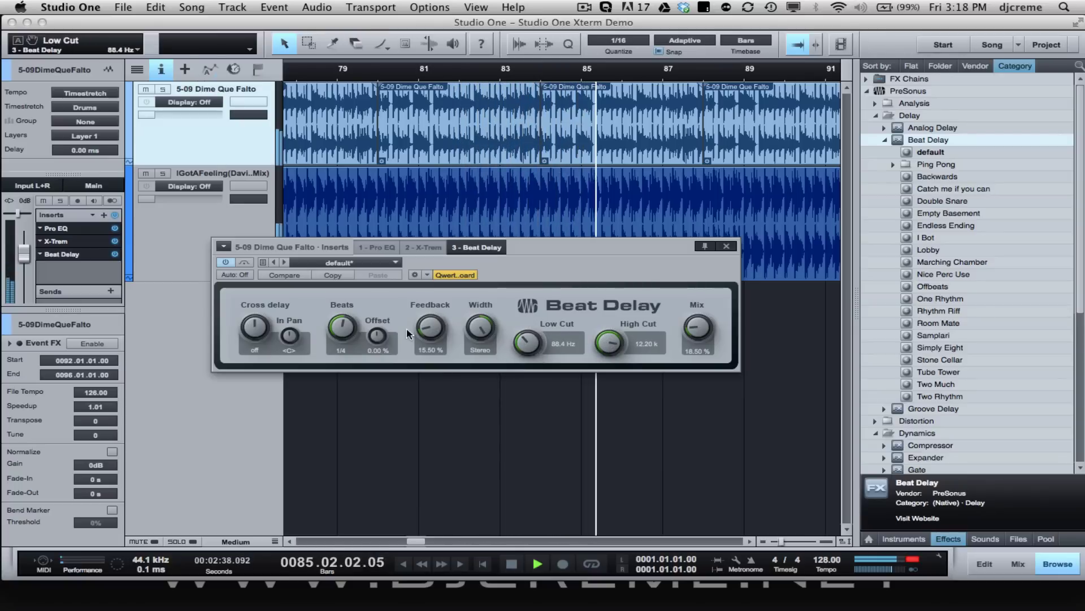
{"action": "left_click_drag", "start_coordinate": [429, 331], "coordinate": [430, 327]}
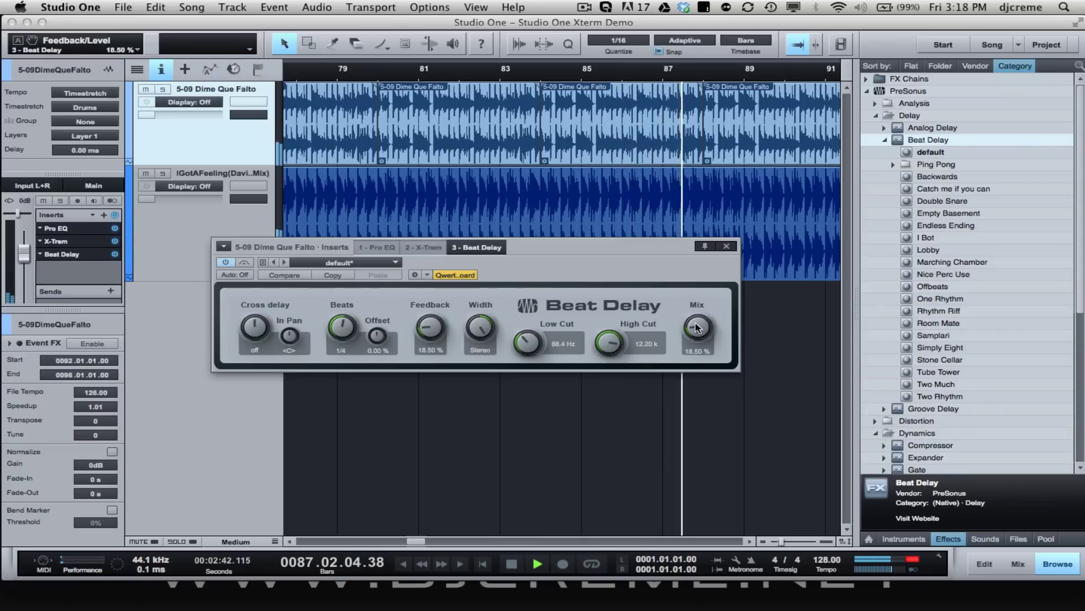
{"action": "left_click", "coordinate": [727, 247]}
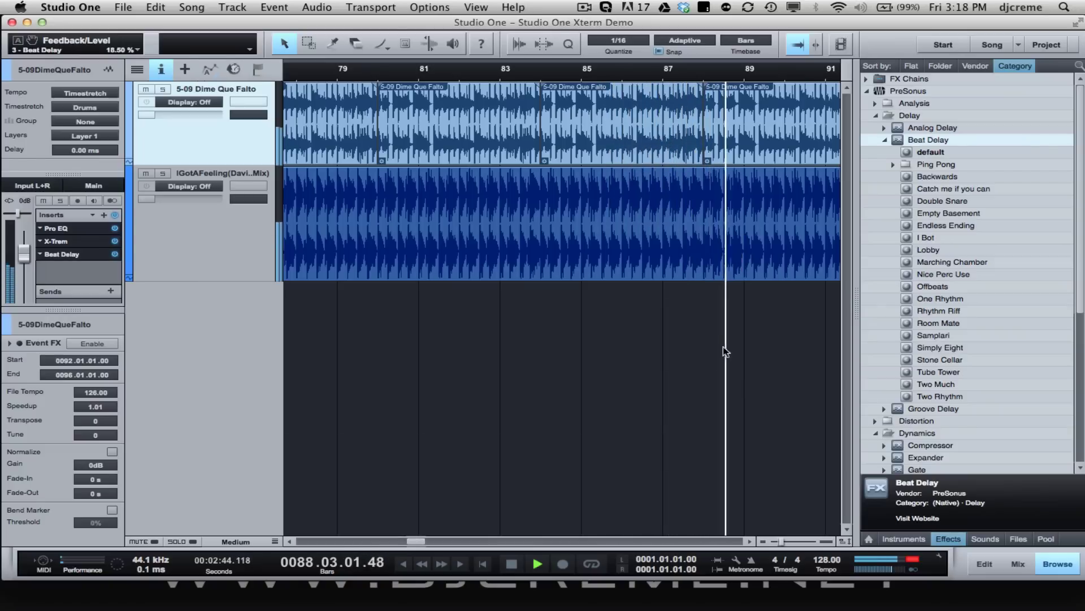
- Listen to the delayed loops into bar 92, stop playback and collapse the Beat Delay preset list
{"action": "key", "text": "w"}
{"action": "key", "text": "w"}
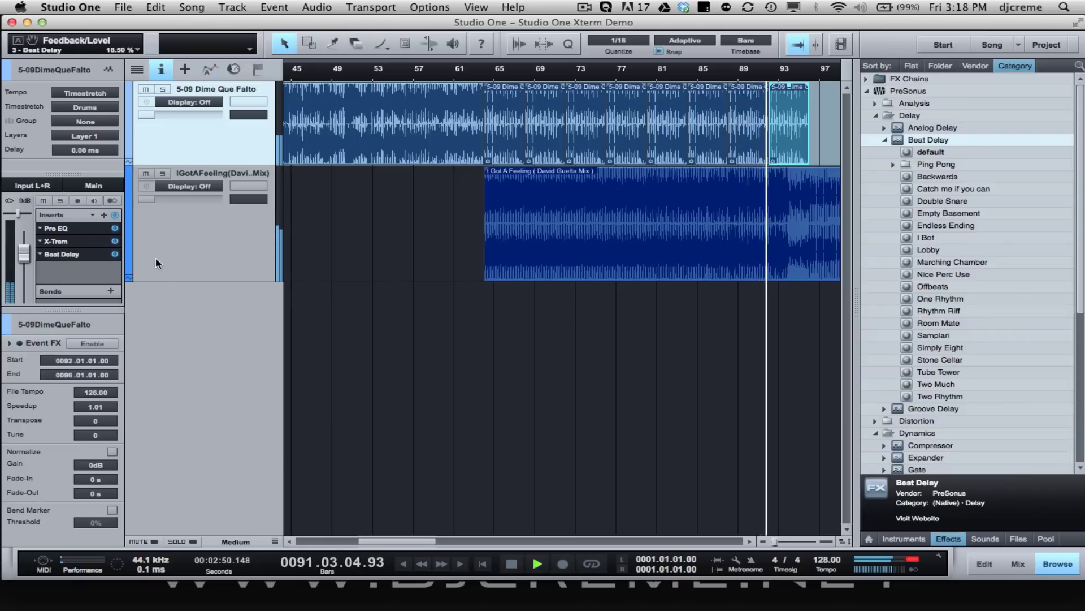
{"action": "key", "text": "space"}
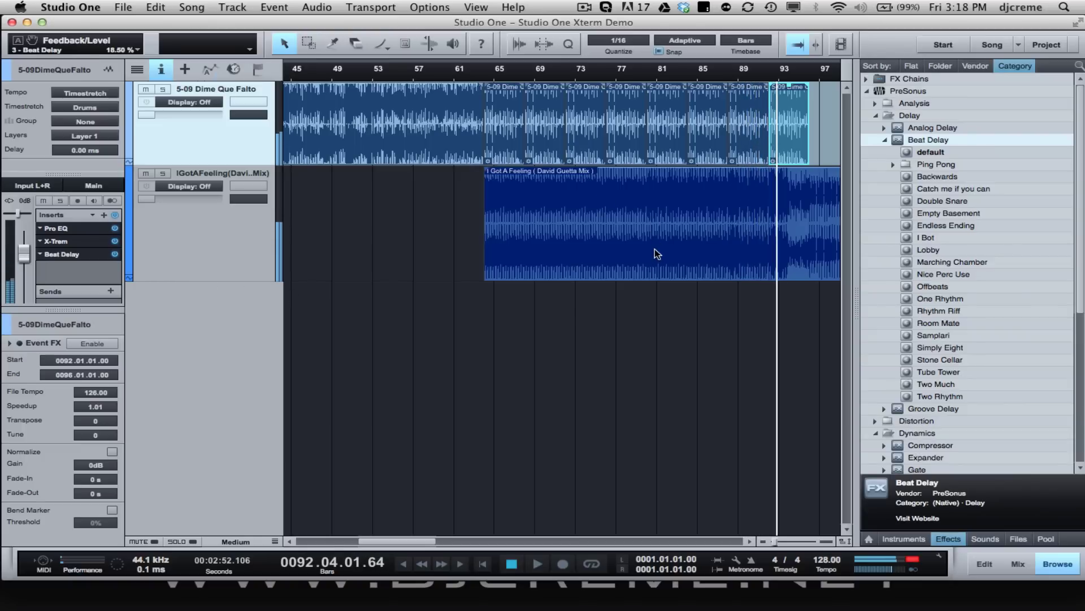
{"action": "left_click", "coordinate": [884, 140]}
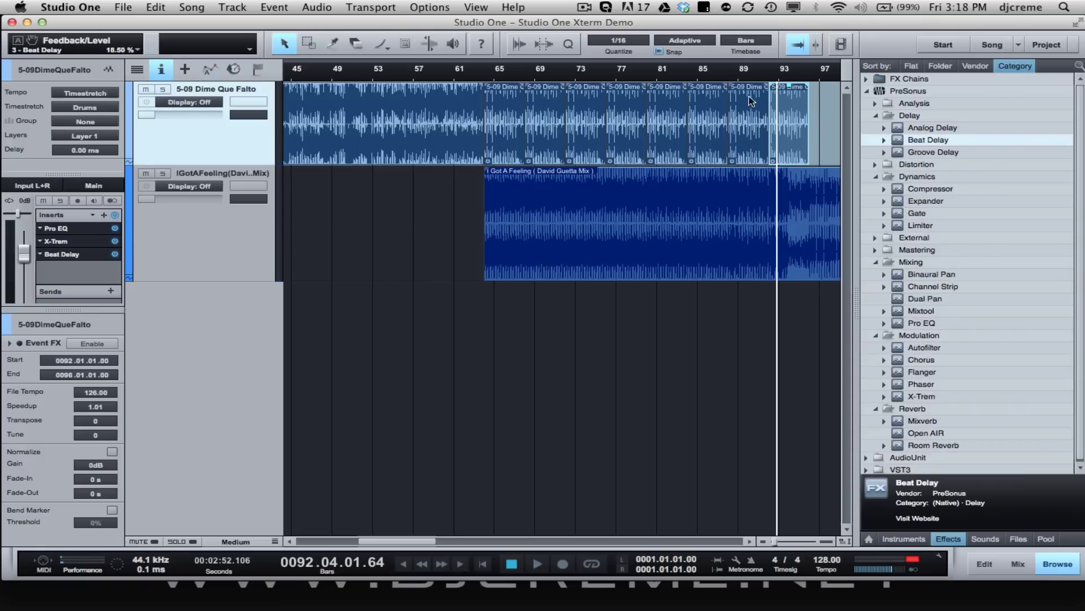
- Place the playhead at bar 88 and show the Beat Delay's bypass automation on the Dime Que Falto track
{"action": "left_click", "coordinate": [729, 76]}
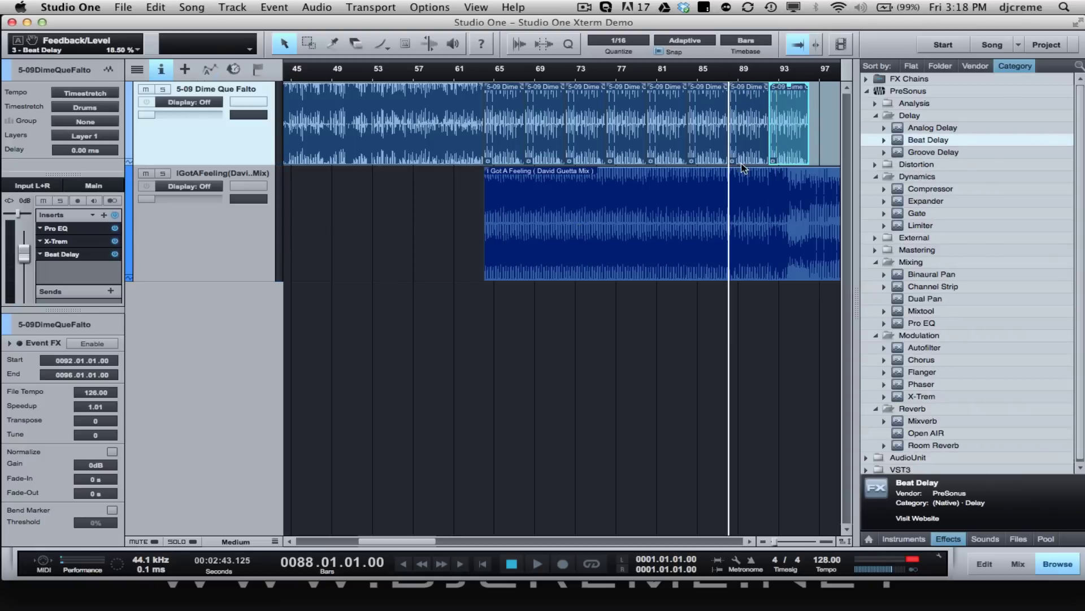
{"action": "left_click", "coordinate": [485, 76]}
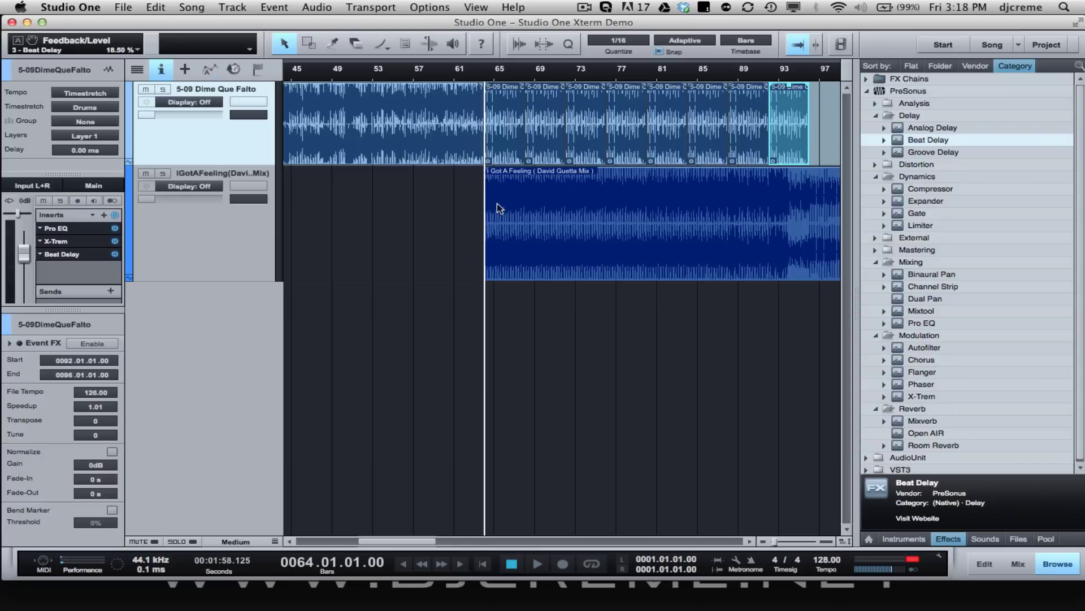
{"action": "left_click", "coordinate": [731, 79]}
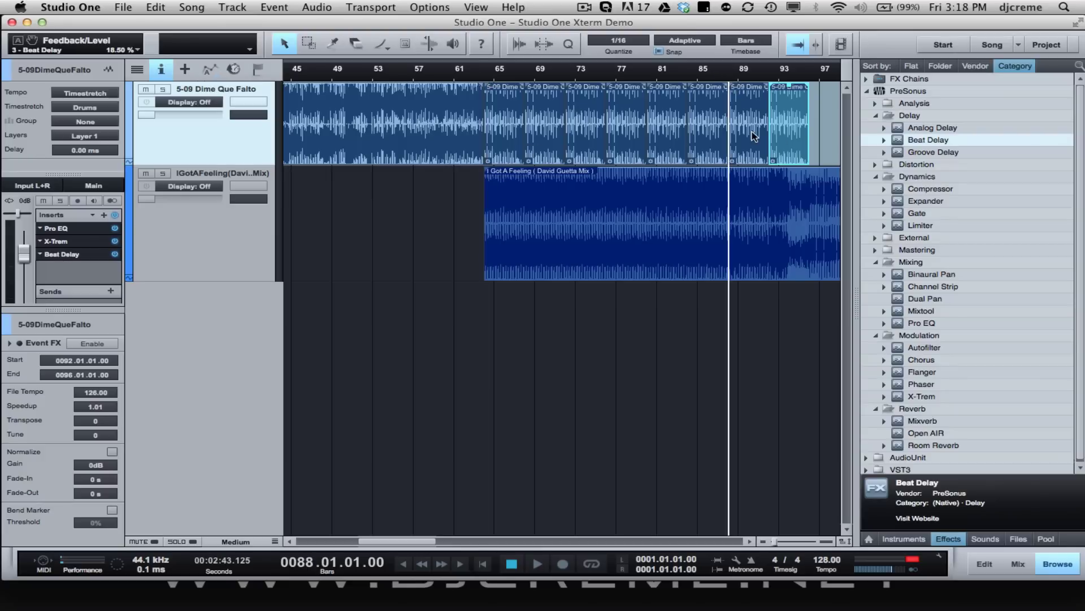
{"action": "key", "text": "e"}
{"action": "key", "text": "e"}
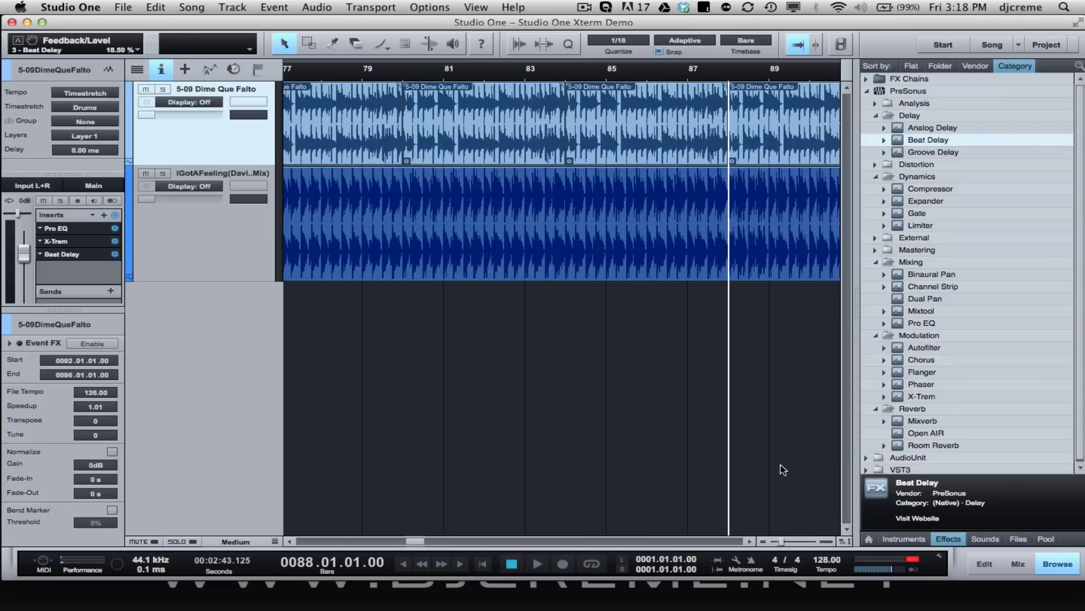
{"action": "key", "text": "w"}
{"action": "key", "text": "w"}
{"action": "key", "text": "w"}
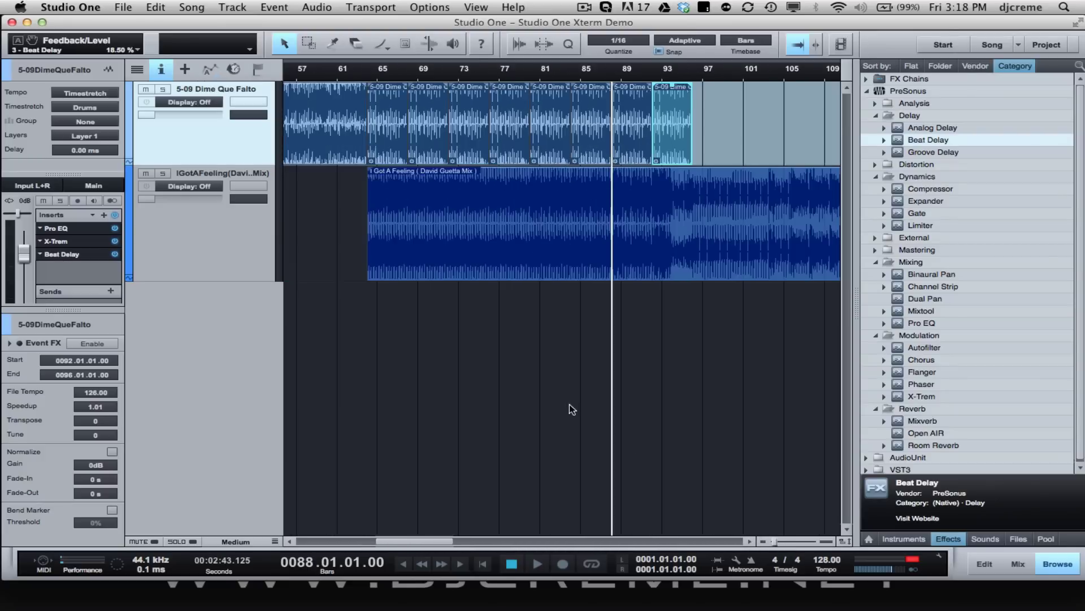
{"action": "double_click", "coordinate": [62, 254]}
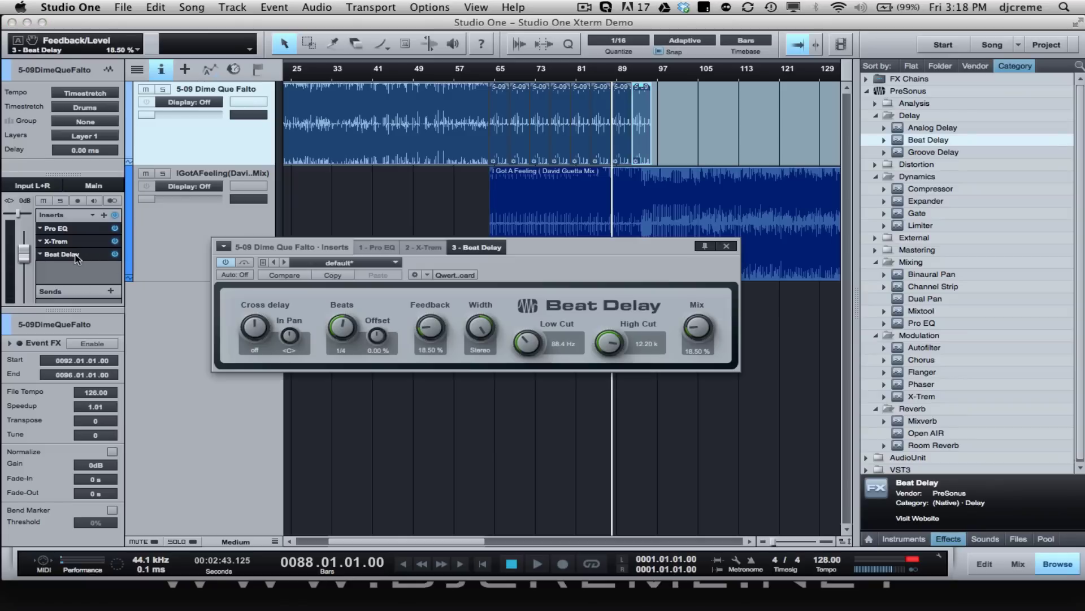
{"action": "right_click", "coordinate": [247, 263]}
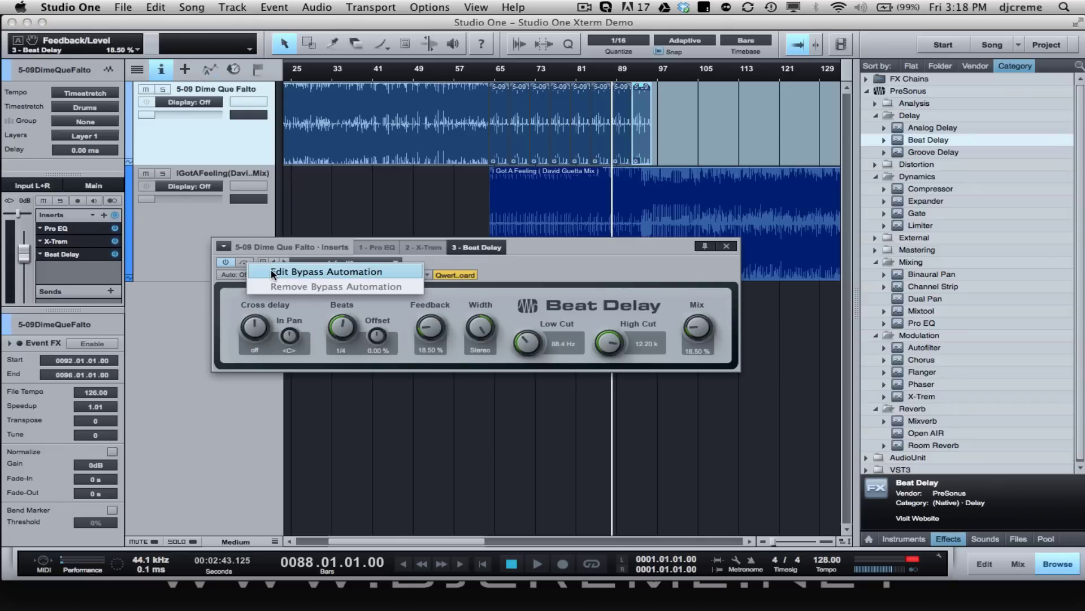
{"action": "left_click", "coordinate": [305, 272]}
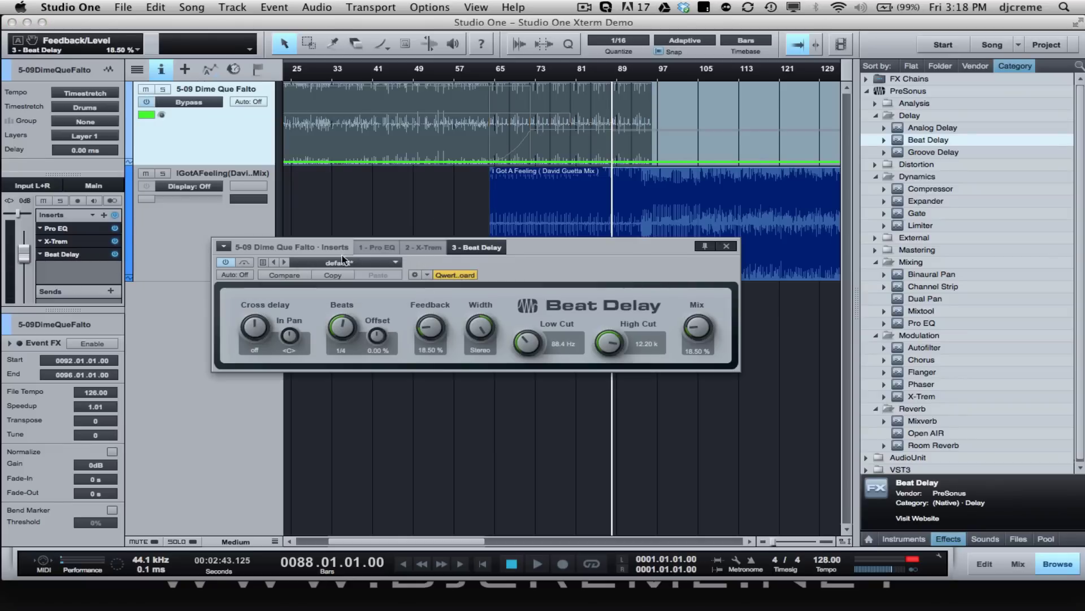
- Shape the Beat Delay's bypass automation on the Dime Que Falto track so the effect stays bypassed until bar 72 and is active from there
{"action": "left_click", "coordinate": [589, 163]}
{"action": "left_click_drag", "start_coordinate": [596, 165], "coordinate": [540, 170]}
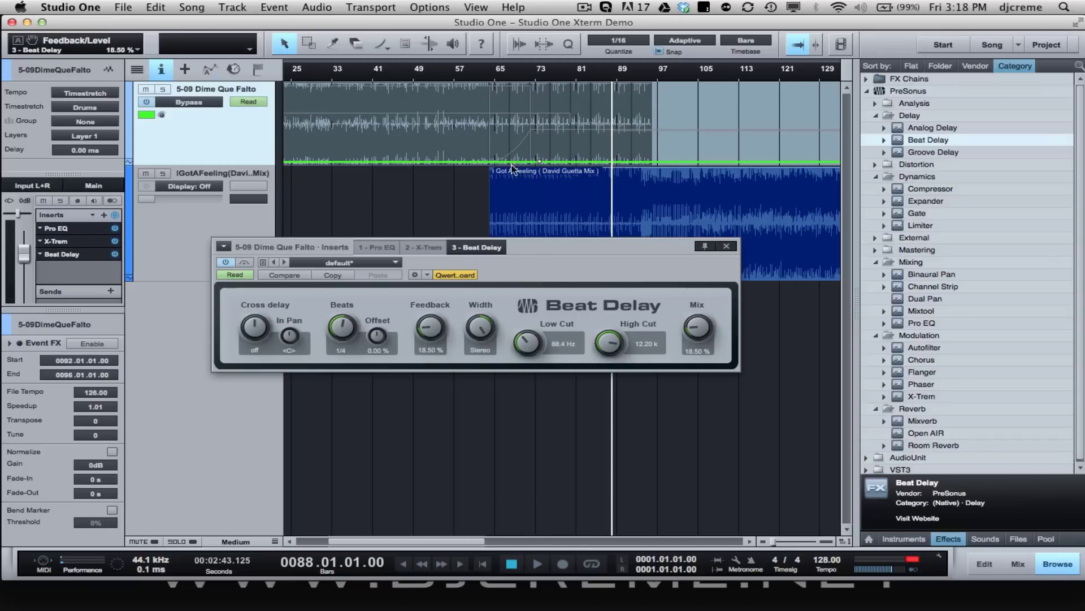
{"action": "key", "text": "e"}
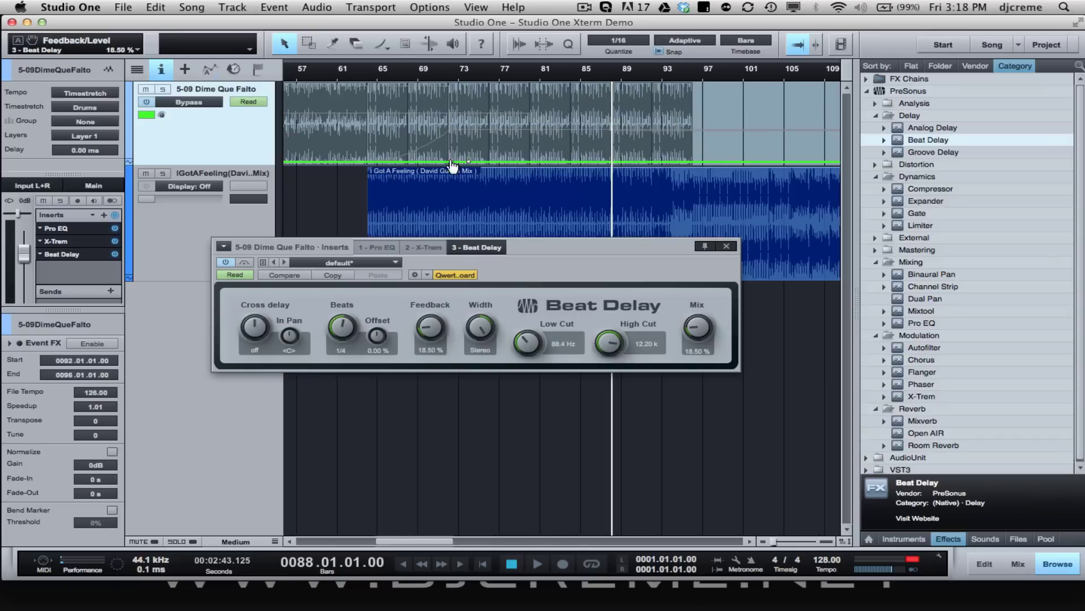
{"action": "left_click_drag", "start_coordinate": [469, 164], "coordinate": [433, 76]}
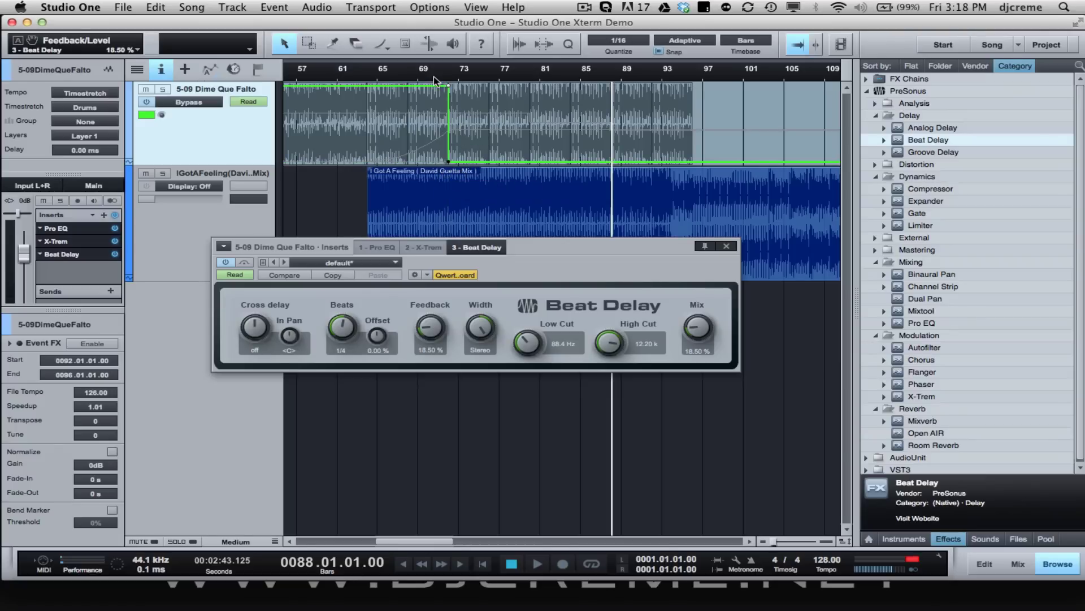
- Listen to the Beat Delay's entry at bar 72, close its editor and stop playback
{"action": "left_click", "coordinate": [435, 76]}
{"action": "key", "text": "space"}
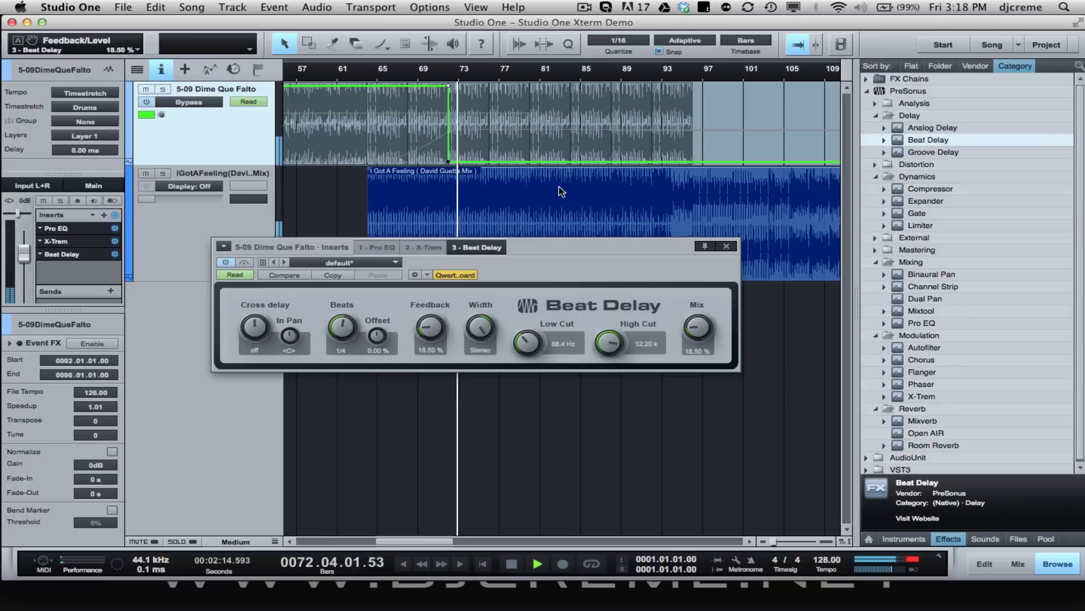
{"action": "left_click", "coordinate": [725, 247]}
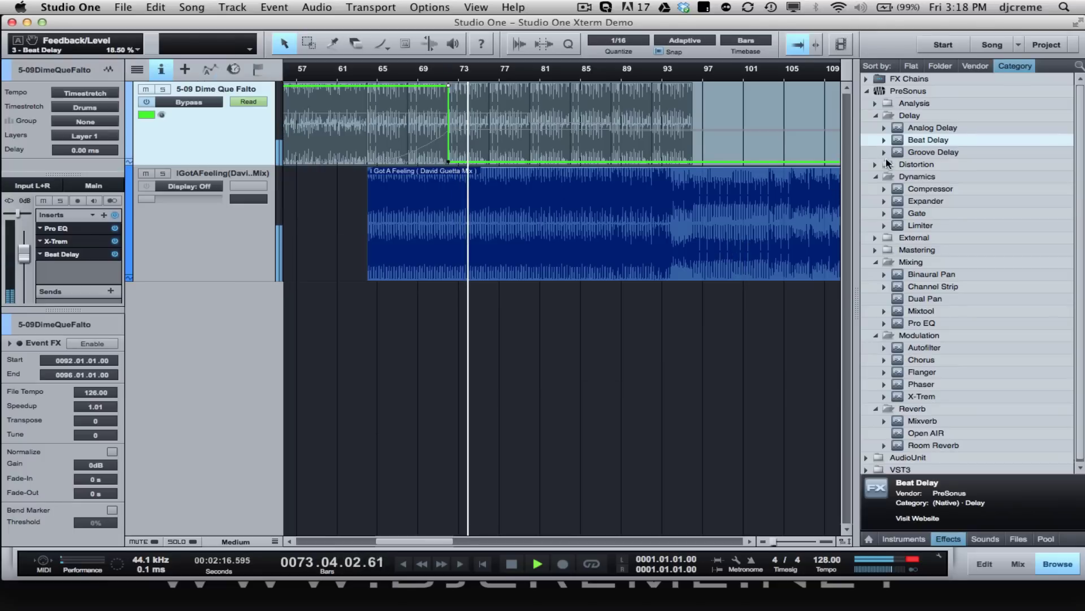
{"action": "key", "text": "space"}
- Turn off the automation display on the Dime Que Falto track and add an Autofilter to its inserts
{"action": "left_click", "coordinate": [206, 103]}
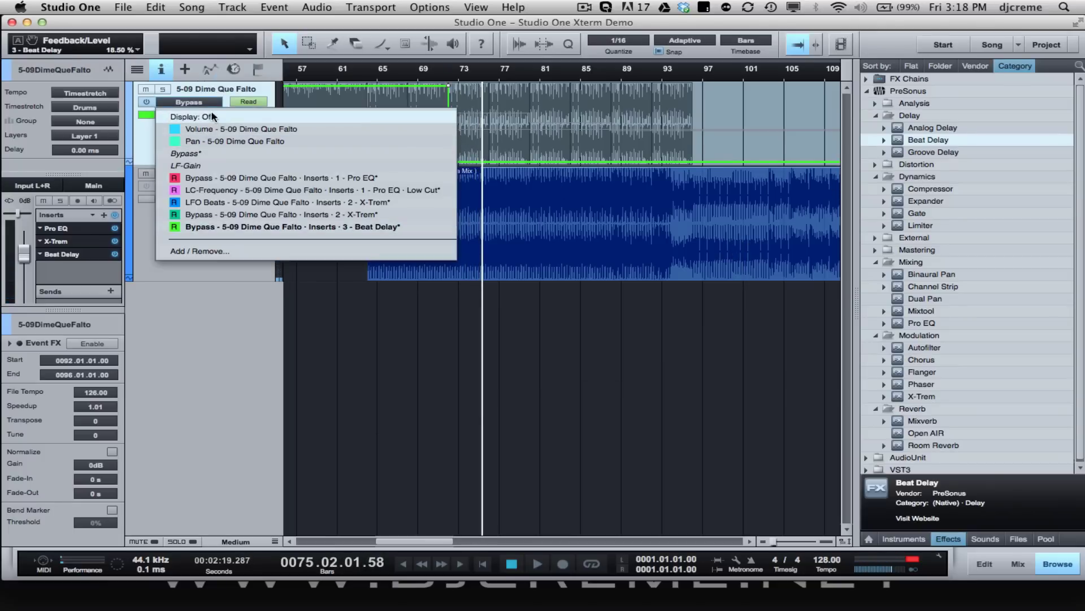
{"action": "left_click", "coordinate": [209, 117]}
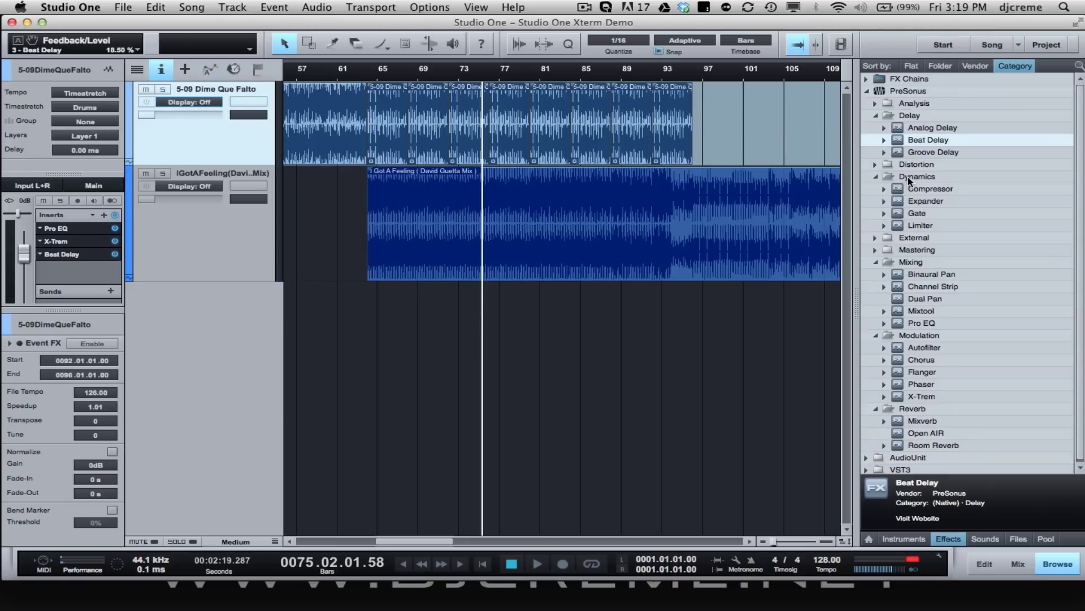
{"action": "double_click", "coordinate": [917, 347]}
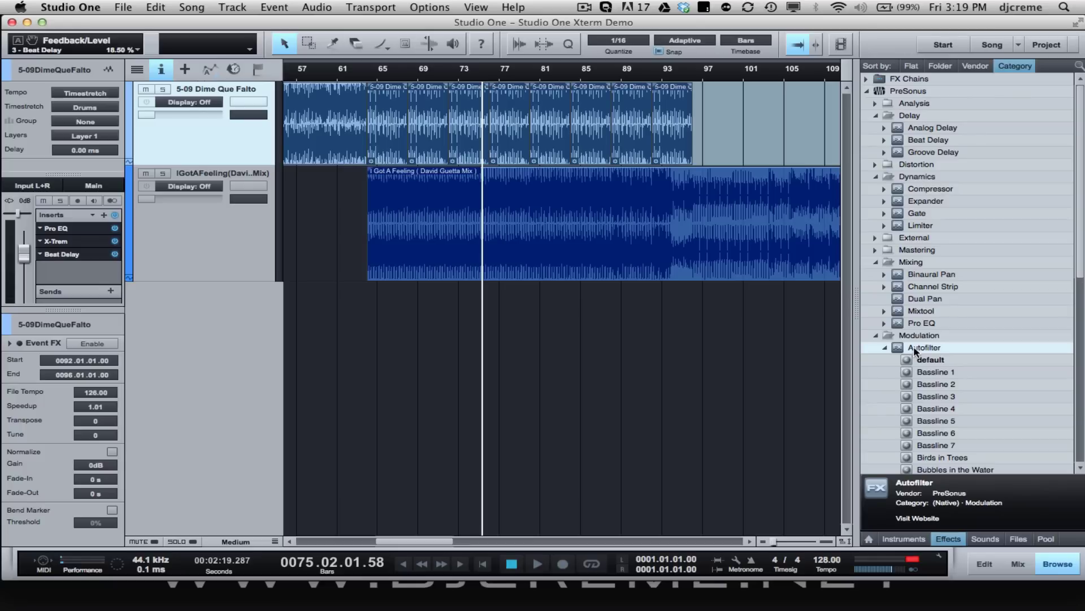
{"action": "left_click_drag", "start_coordinate": [915, 350], "coordinate": [559, 129]}
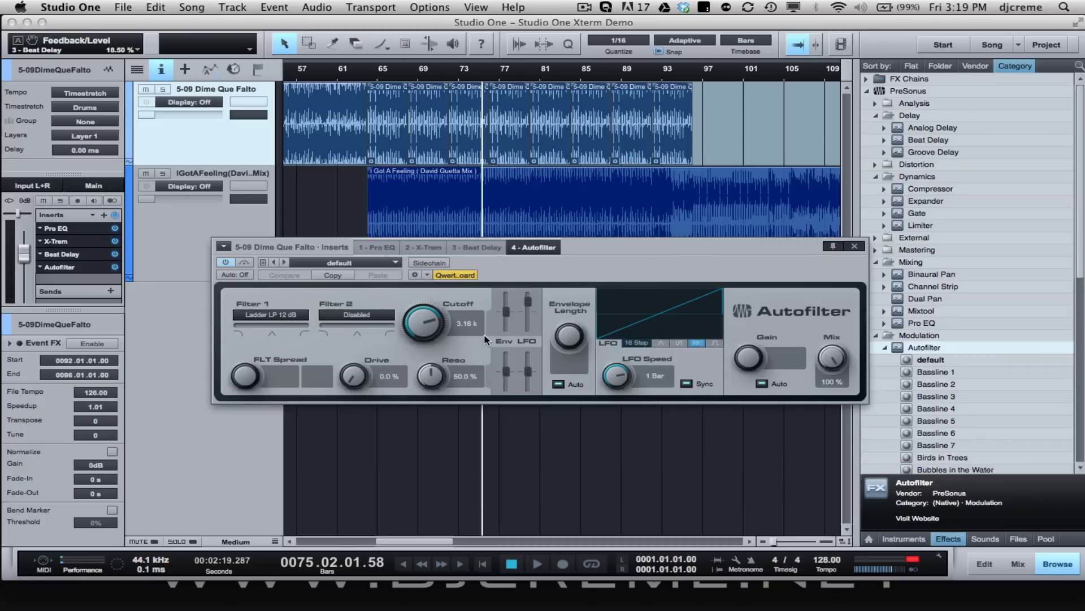
{"action": "left_click_drag", "start_coordinate": [574, 267], "coordinate": [586, 190]}
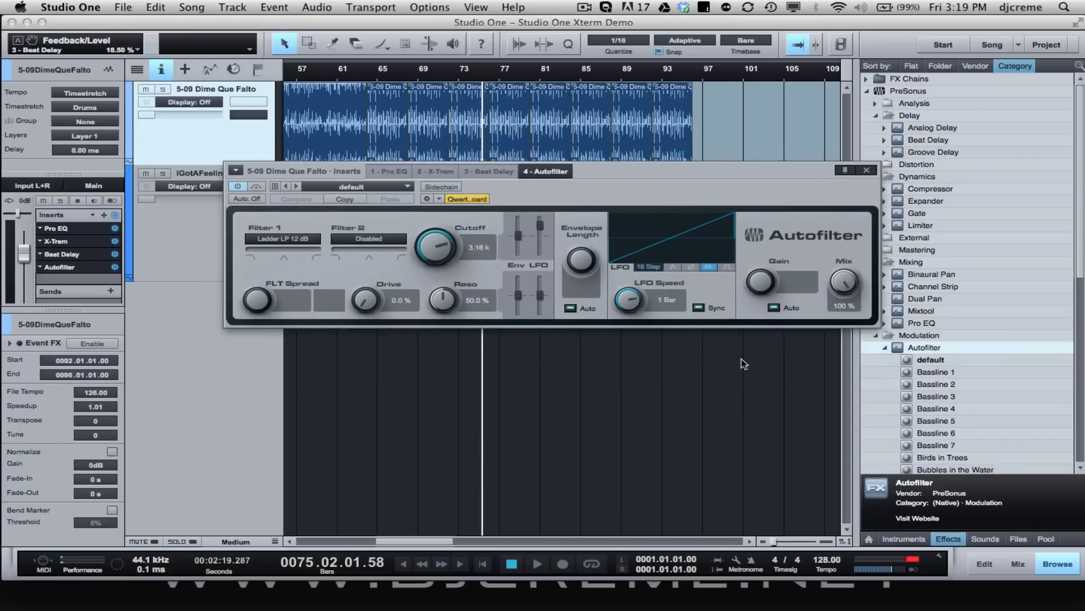
- Set the Autofilter's LFO speed to 4 bars and show its mix automation on the track, uncovered by the editor
{"action": "left_click_drag", "start_coordinate": [628, 306], "coordinate": [630, 285]}
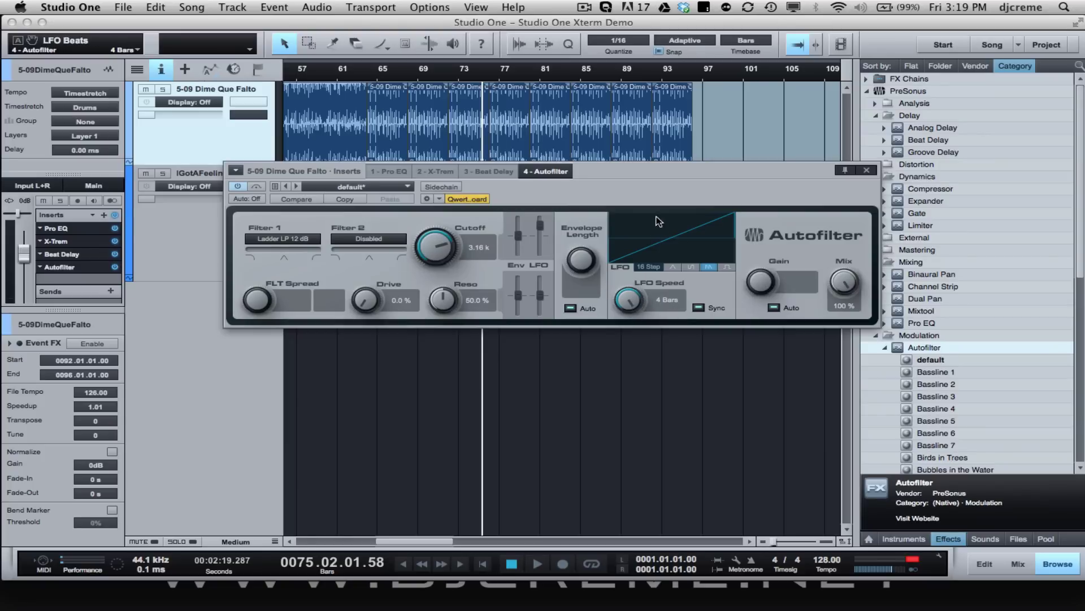
{"action": "right_click", "coordinate": [843, 280]}
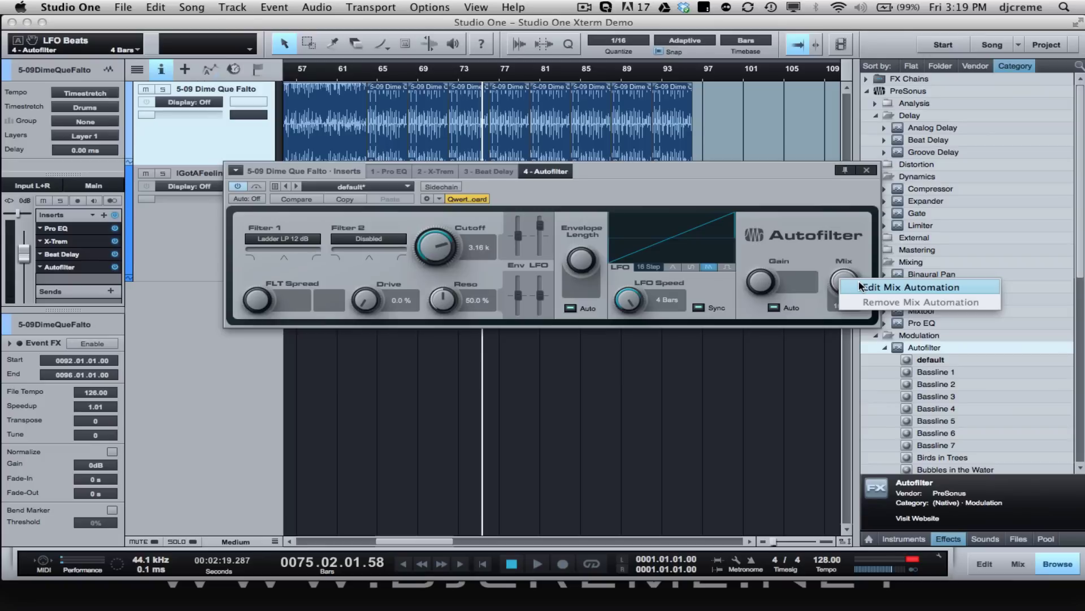
{"action": "left_click", "coordinate": [860, 287]}
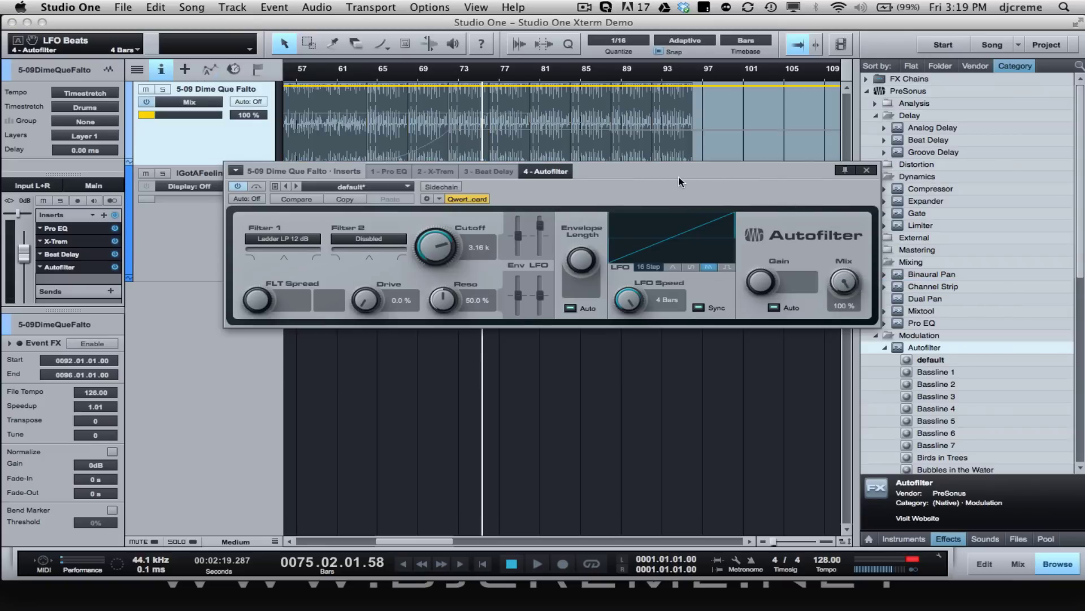
{"action": "left_click_drag", "start_coordinate": [679, 179], "coordinate": [639, 300]}
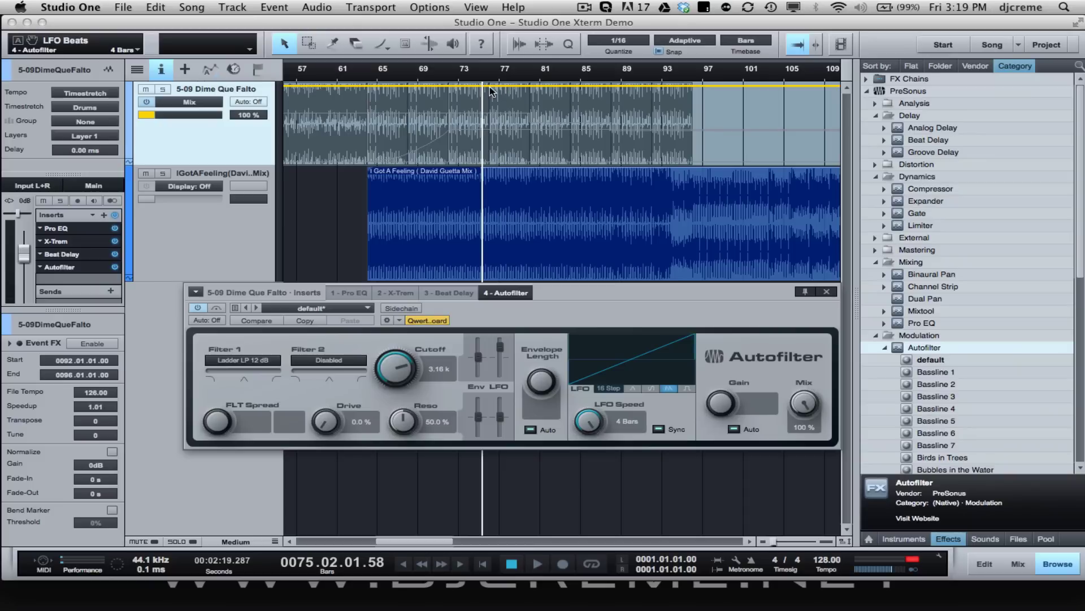
- Automate the Autofilter mix at zero up to bar 88, then ramp it to full at bar 96
{"action": "left_click_drag", "start_coordinate": [490, 89], "coordinate": [491, 175]}
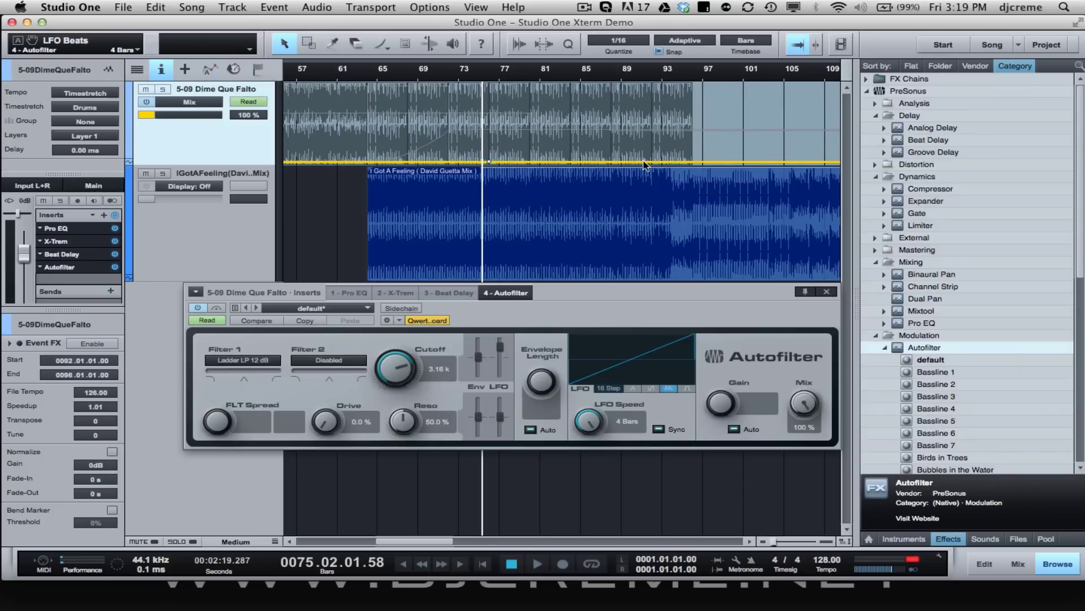
{"action": "left_click_drag", "start_coordinate": [699, 162], "coordinate": [697, 89]}
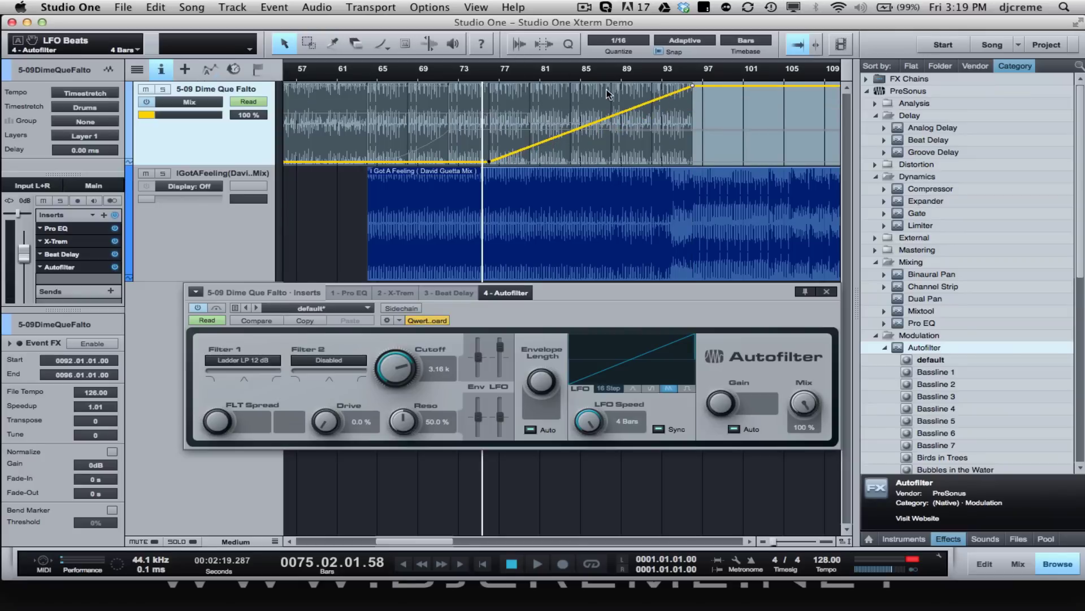
{"action": "left_click_drag", "start_coordinate": [609, 125], "coordinate": [616, 176]}
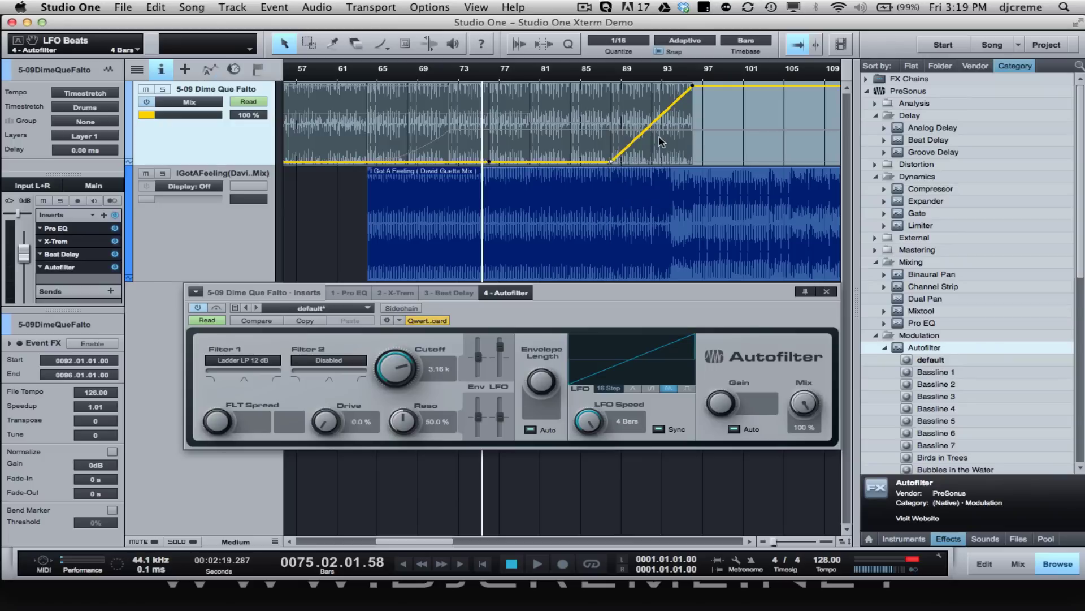
- Redraw the Autofilter mix ramp between bars 88 and 96 as a curve that rises steeply first, using the Parabola tool
{"action": "left_click", "coordinate": [381, 43]}
{"action": "left_click", "coordinate": [389, 49]}
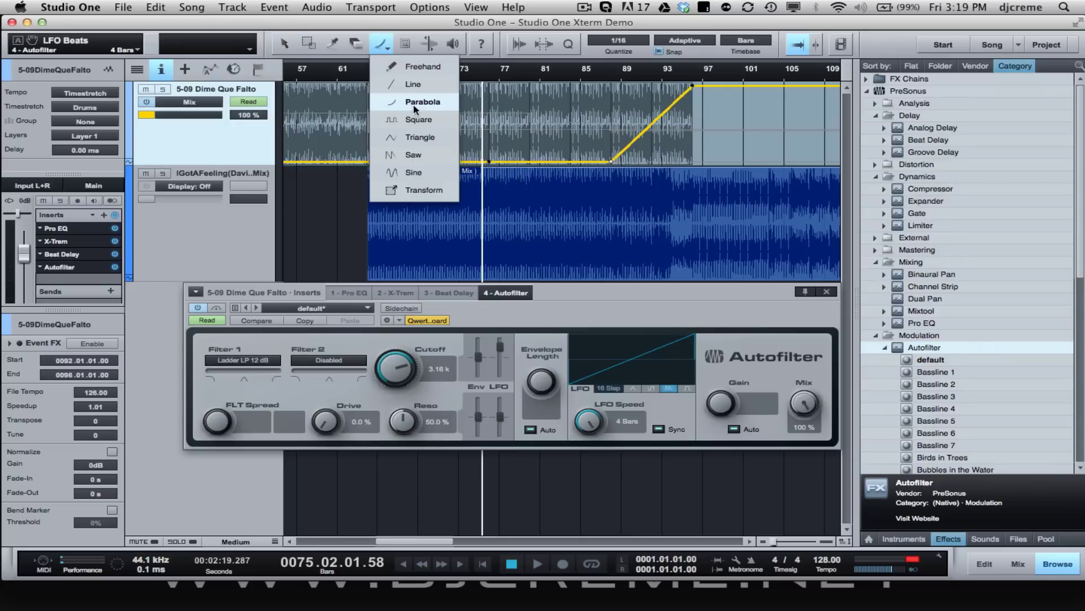
{"action": "left_click", "coordinate": [417, 103]}
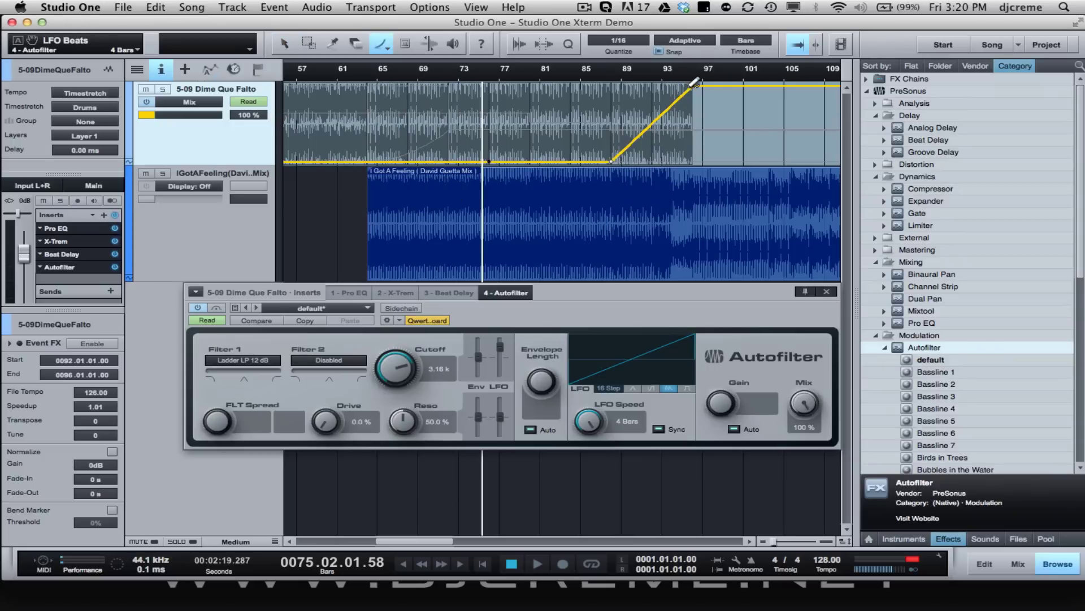
{"action": "left_click_drag", "start_coordinate": [696, 82], "coordinate": [616, 156]}
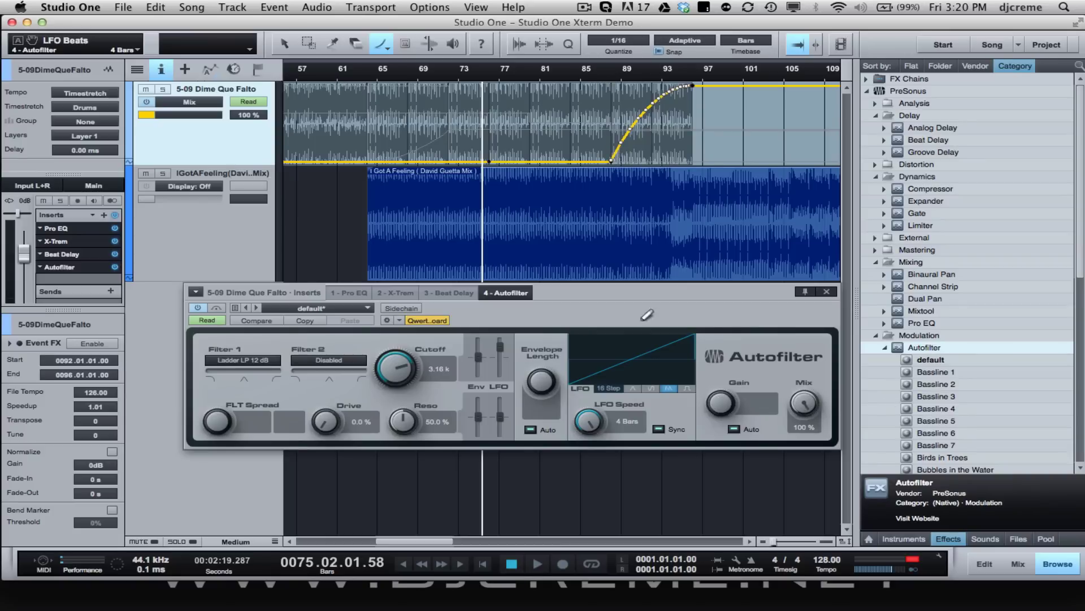
- Listen to the Autofilter transition from bar 87 to bar 98 and turn off the track's automation display
{"action": "left_click", "coordinate": [605, 76]}
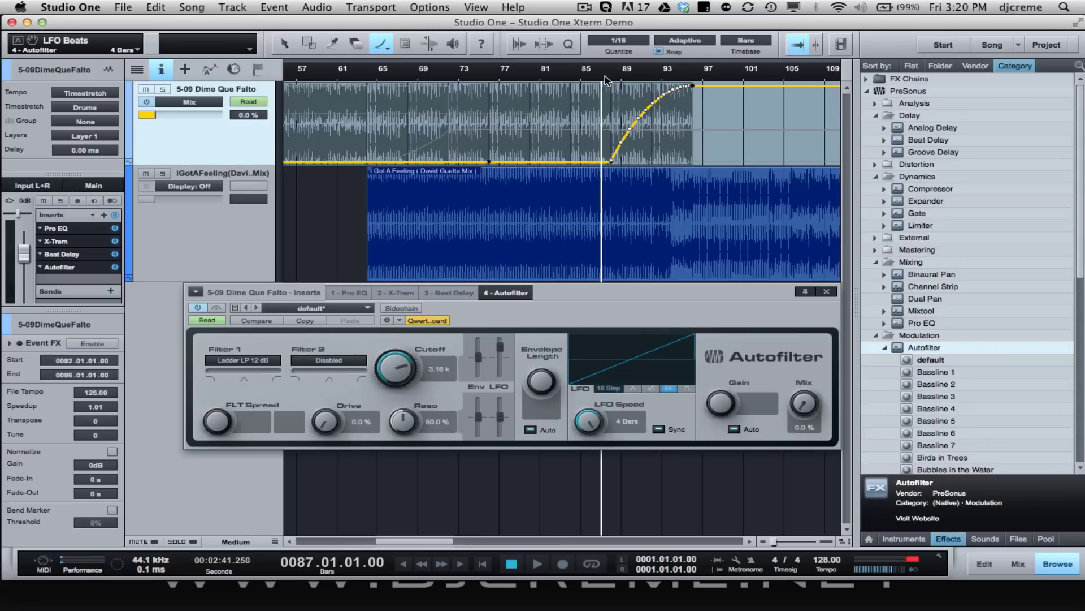
{"action": "key", "text": "space"}
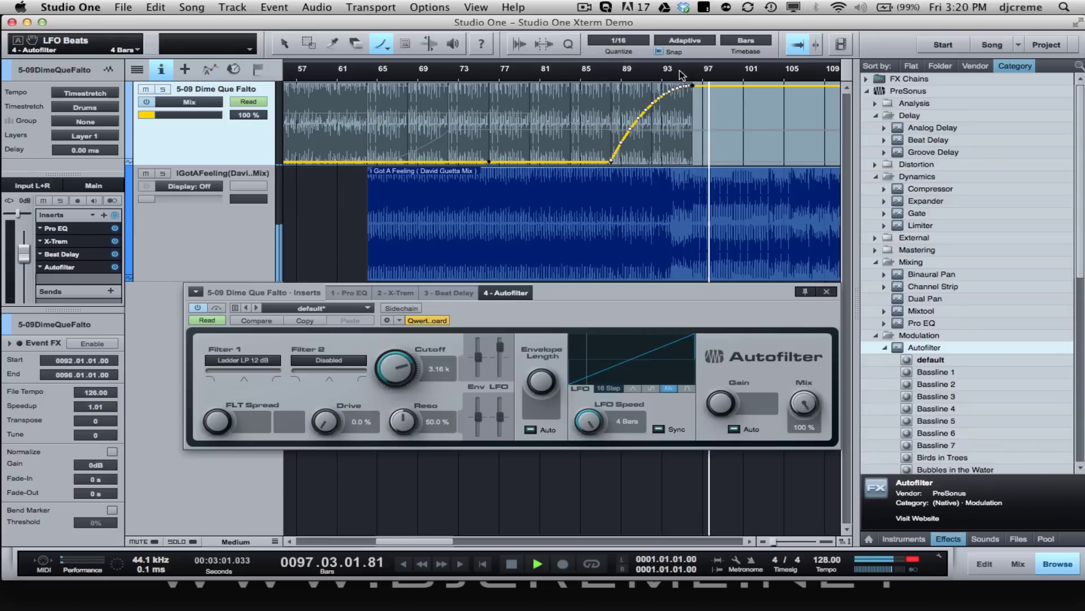
{"action": "key", "text": "space"}
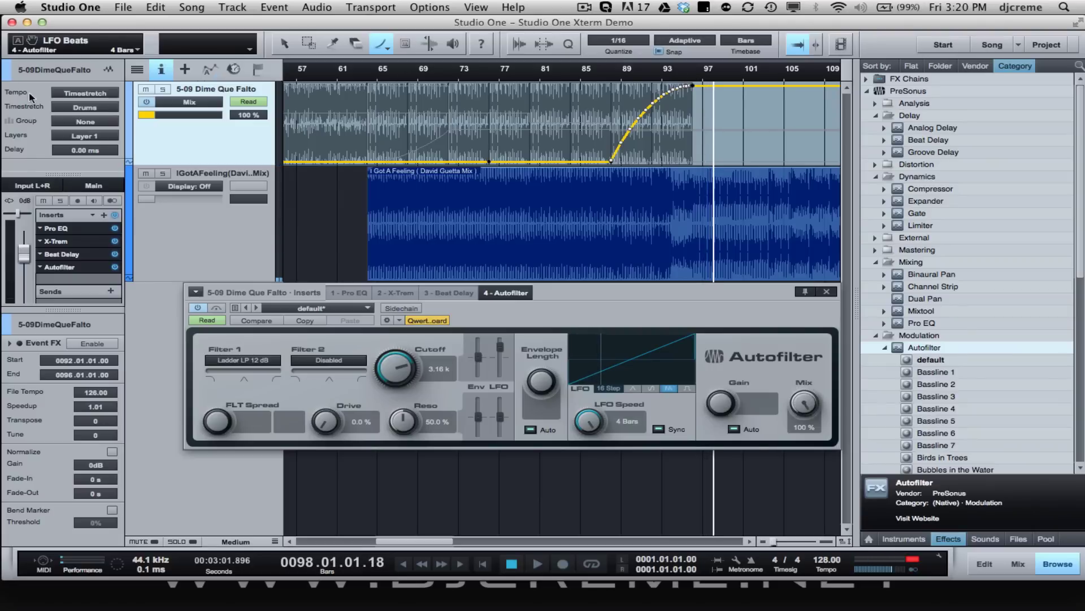
{"action": "left_click", "coordinate": [188, 105]}
{"action": "left_click", "coordinate": [186, 107]}
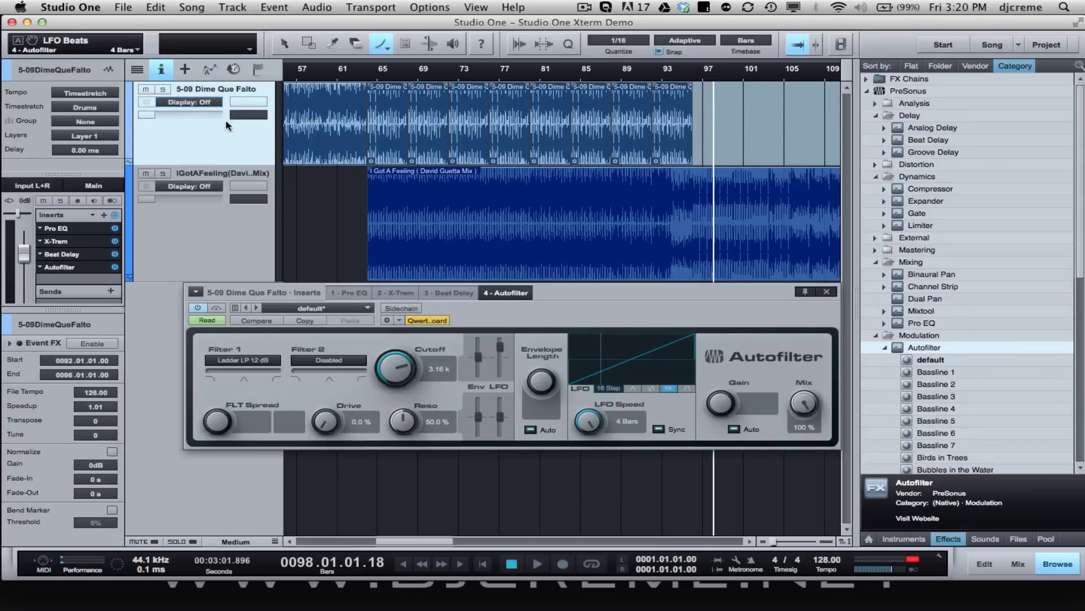
- Close the Autofilter editor, audition the end of the last loop from 95.01.04 and place the playhead at the final hit, 95.04.03
{"action": "left_click", "coordinate": [689, 76]}
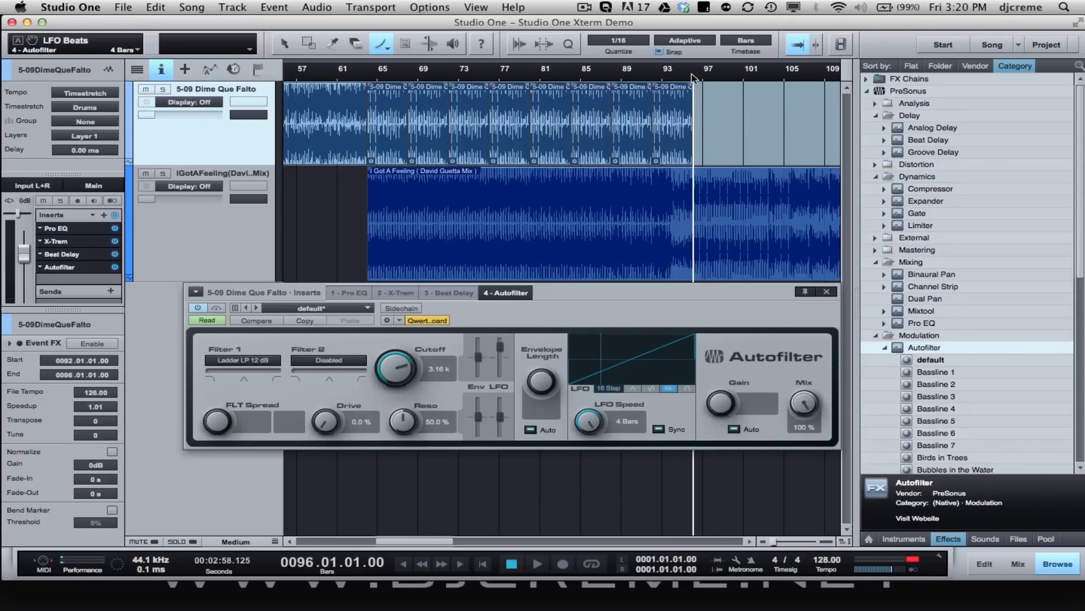
{"action": "key", "text": "e"}
{"action": "key", "text": "e"}
{"action": "key", "text": "e"}
{"action": "key", "text": "e"}
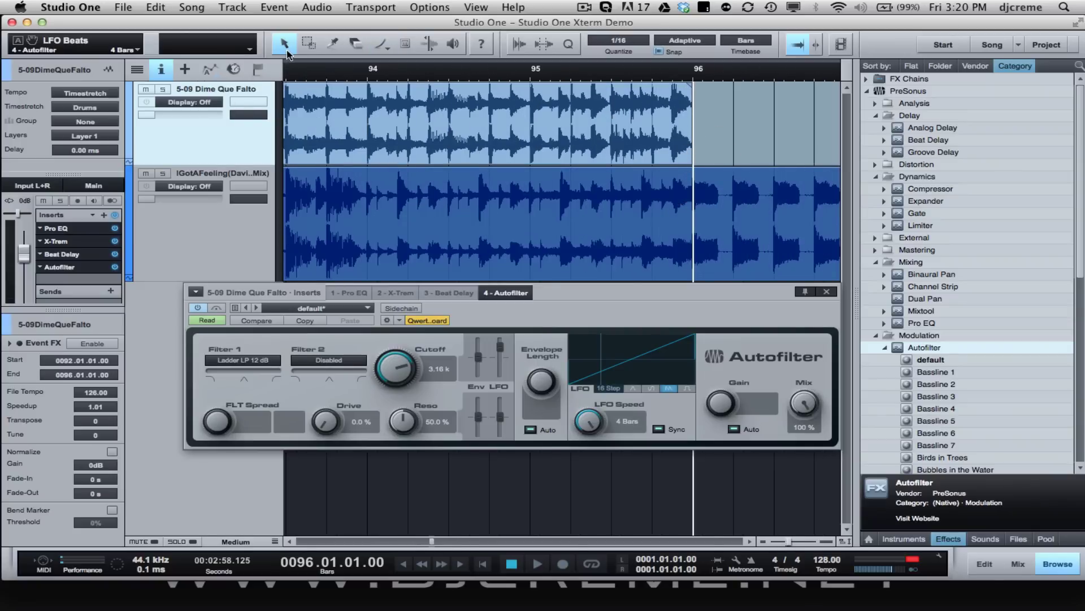
{"action": "left_click", "coordinate": [669, 75]}
{"action": "key", "text": "e"}
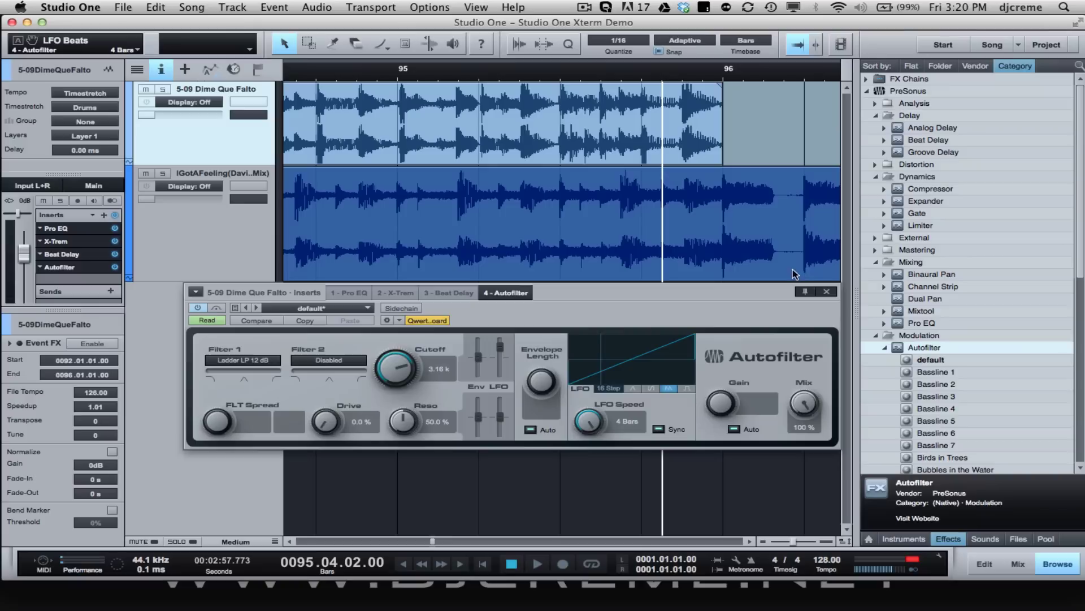
{"action": "left_click", "coordinate": [828, 293]}
{"action": "left_click", "coordinate": [467, 74]}
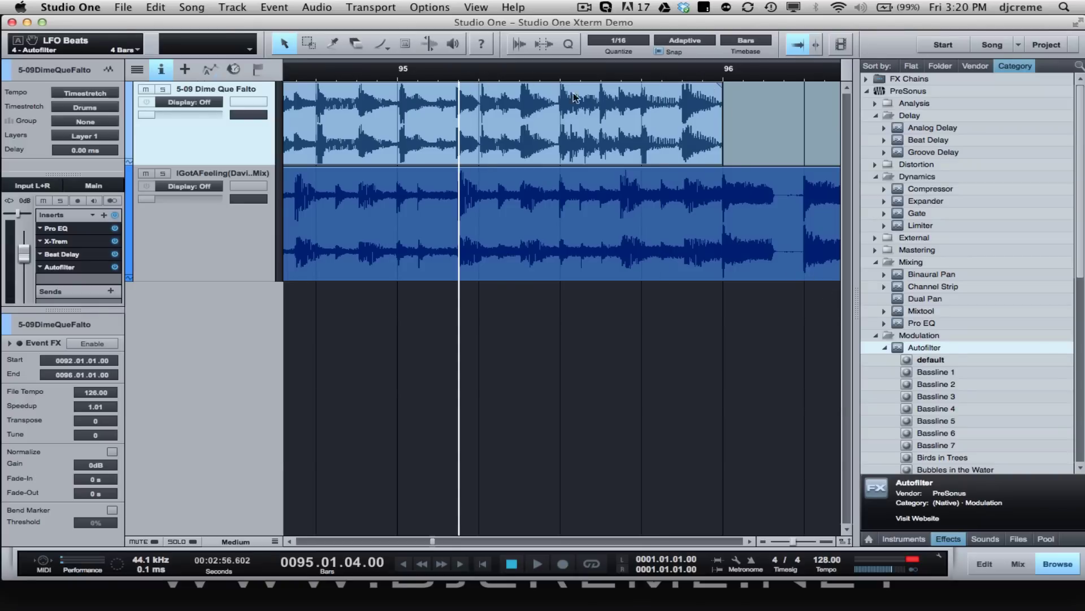
{"action": "key", "text": "space"}
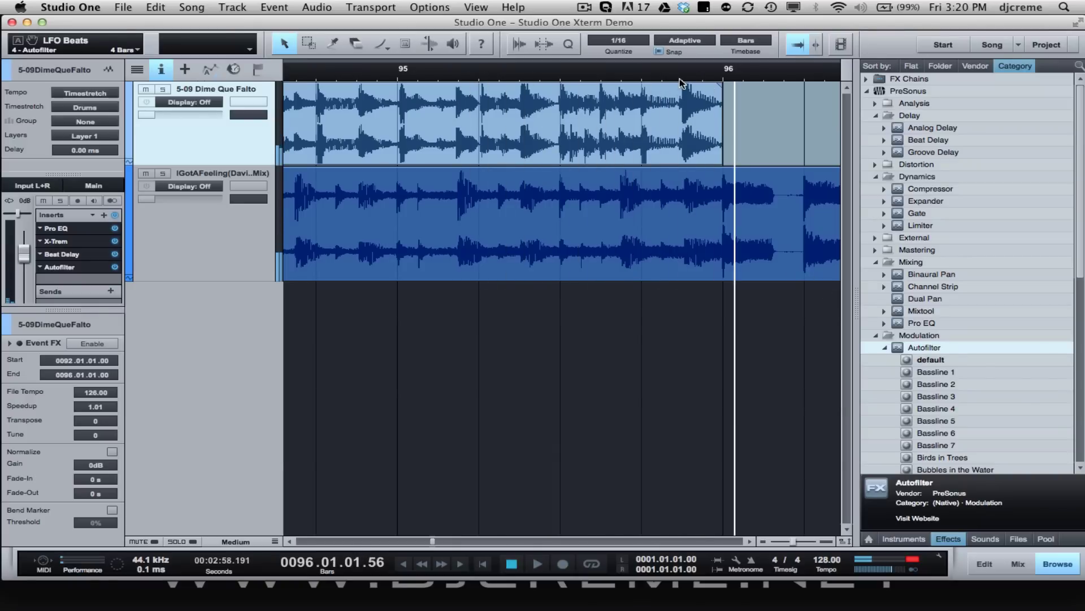
{"action": "key", "text": "space"}
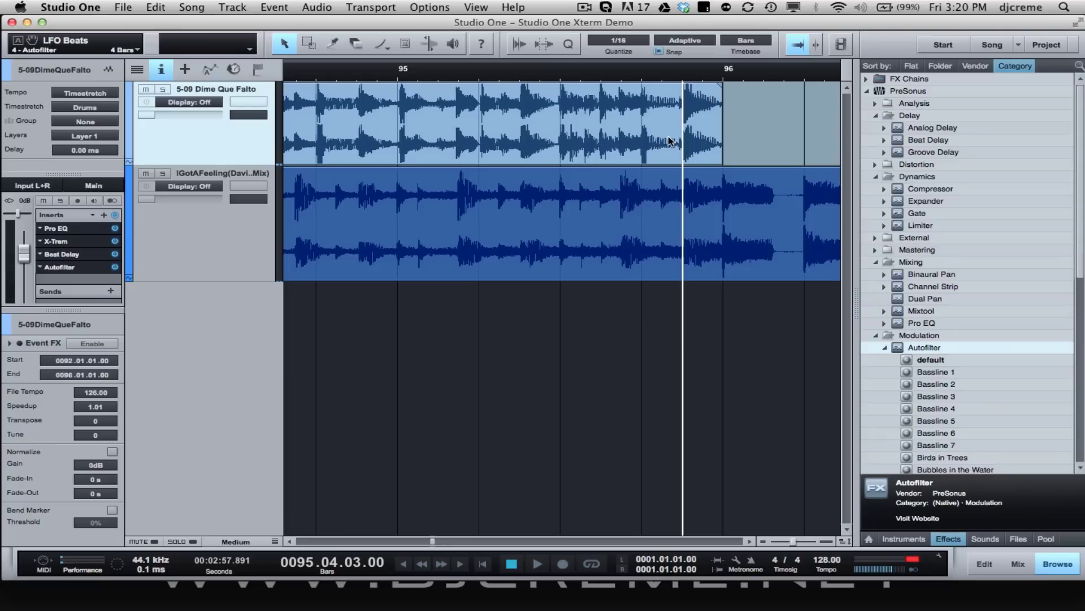
- Split the last Dime Que Falto loop at 95.04.03 and return to the arrow tool
{"action": "key", "text": "3"}
{"action": "left_click", "coordinate": [683, 129]}
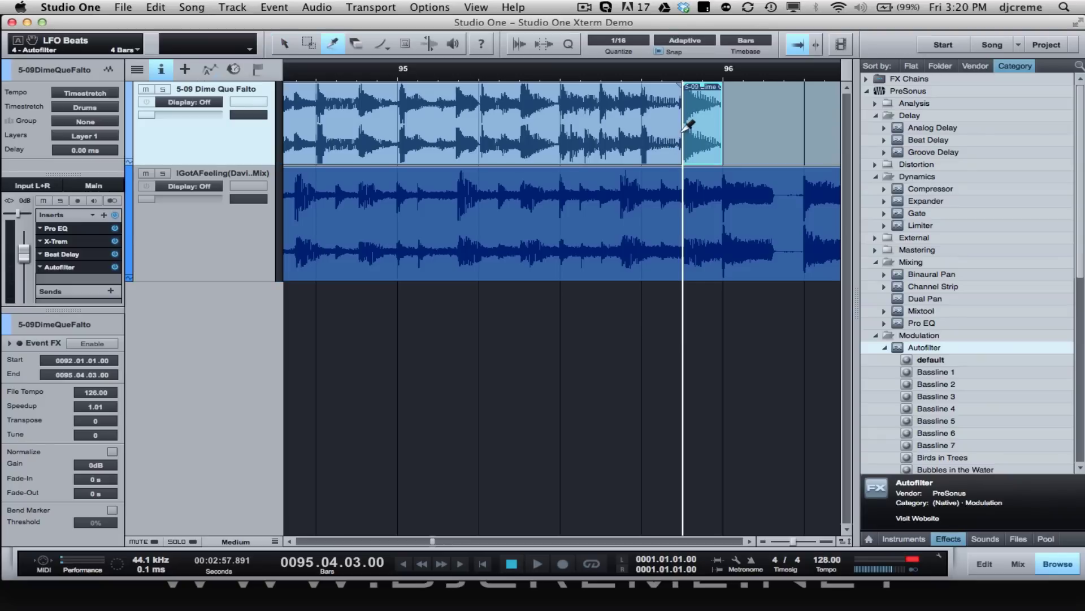
{"action": "key", "text": "1"}
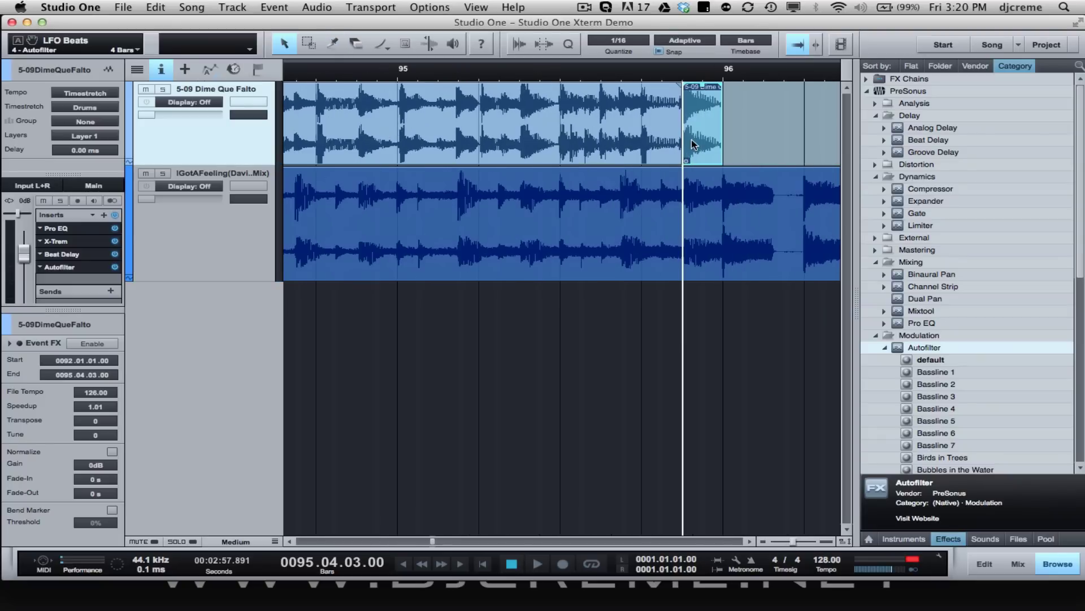
- Enable Event FX on the short piece after the split and add a Beat Delay to it
{"action": "left_click", "coordinate": [701, 144]}
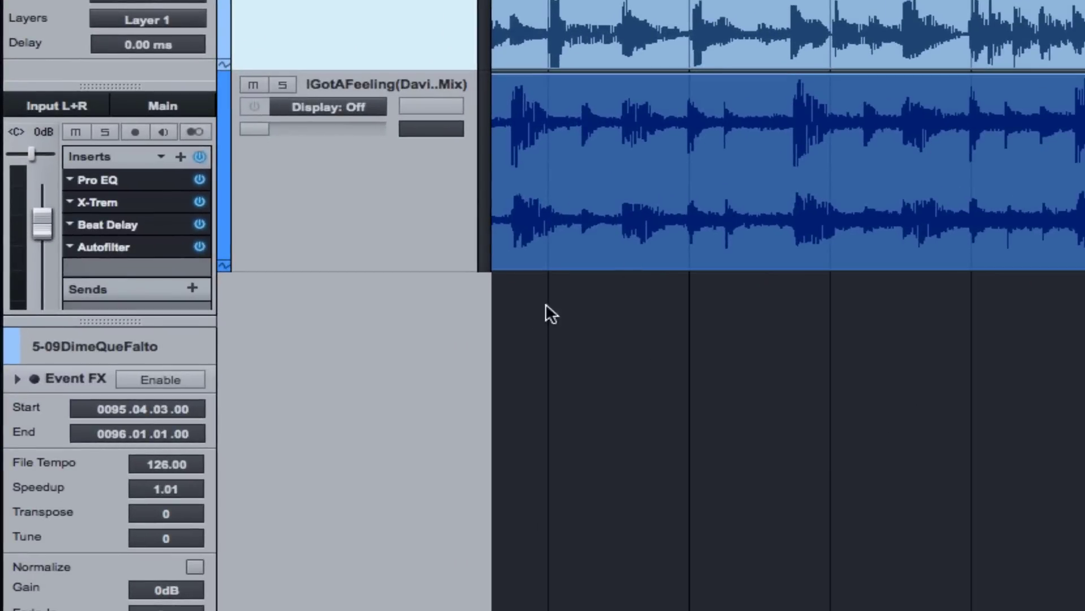
{"action": "left_click", "coordinate": [168, 378]}
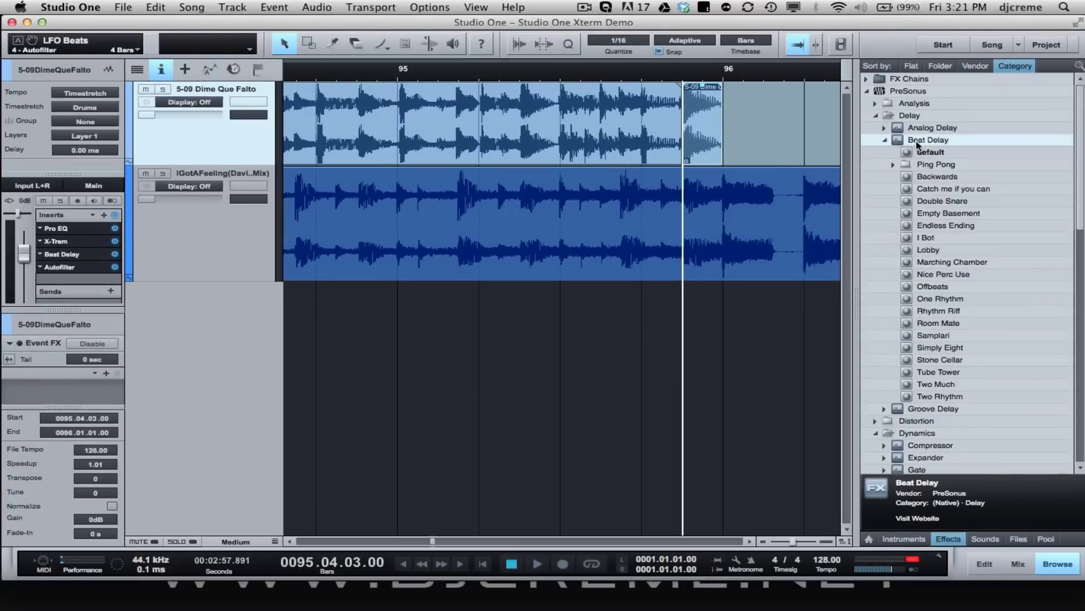
{"action": "left_click_drag", "start_coordinate": [917, 143], "coordinate": [52, 382]}
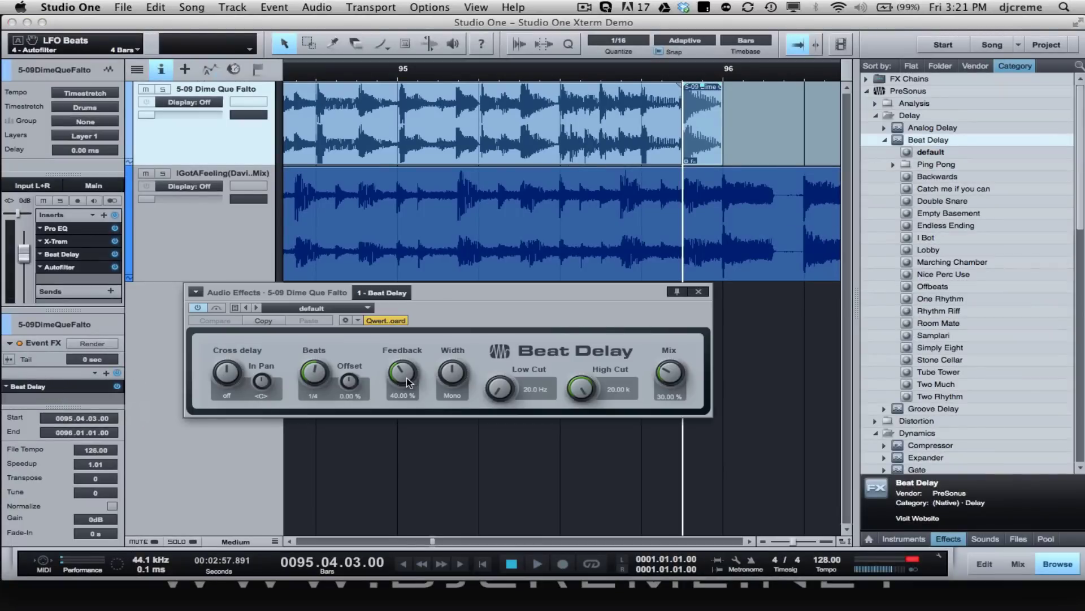
- Set the event Beat Delay to 57.50 % feedback, 52.2 Hz low cut and 9.75 k high cut with a 10 sec tail, and audition it from 94.04.01
{"action": "left_click_drag", "start_coordinate": [406, 377], "coordinate": [410, 365]}
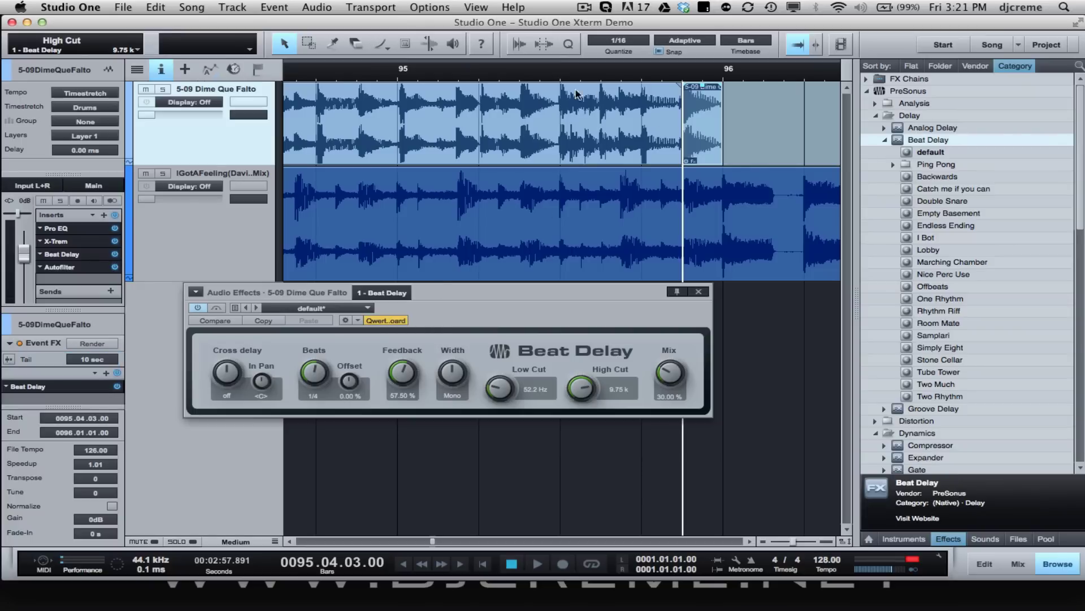
{"action": "left_click", "coordinate": [318, 74]}
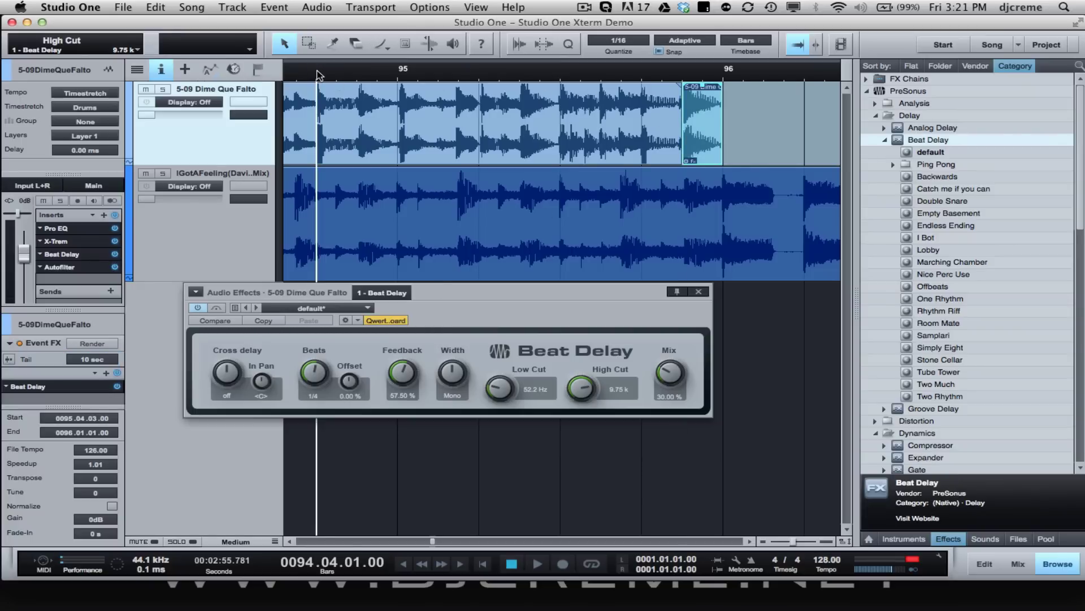
{"action": "key", "text": "space"}
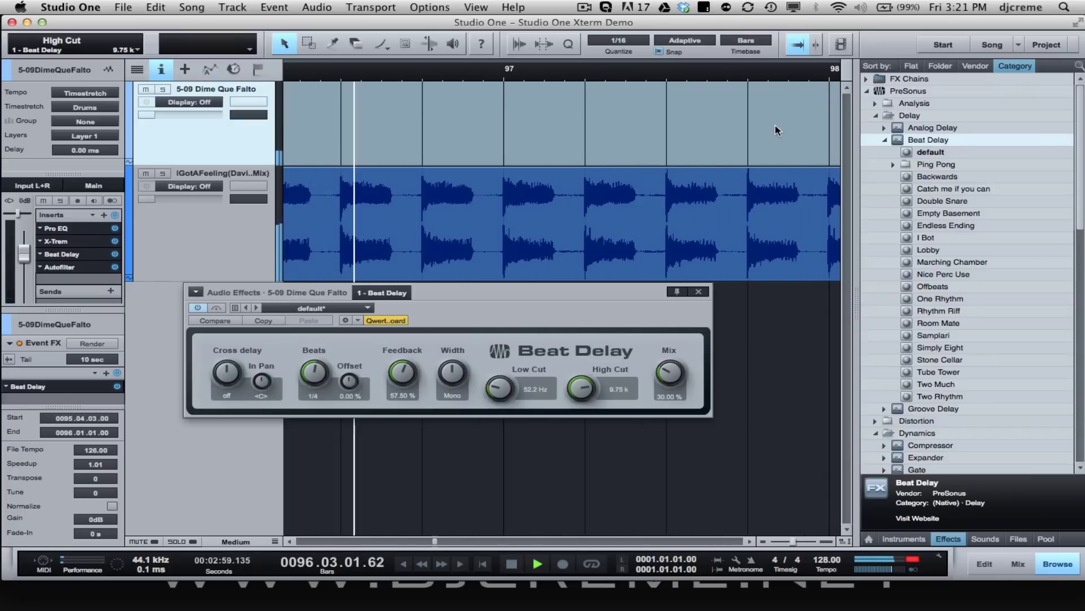
- Replay the delayed final hit from about bars 95 and 94, close the event Beat Delay editor and stop playback
{"action": "key", "text": "w"}
{"action": "key", "text": "w"}
{"action": "key", "text": "w"}
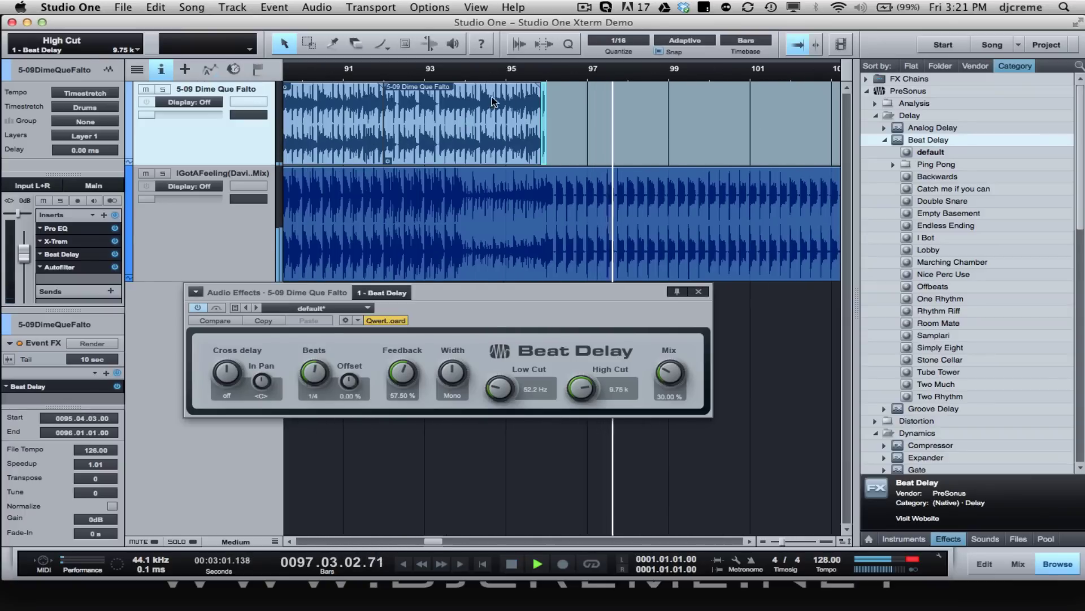
{"action": "left_click", "coordinate": [515, 75]}
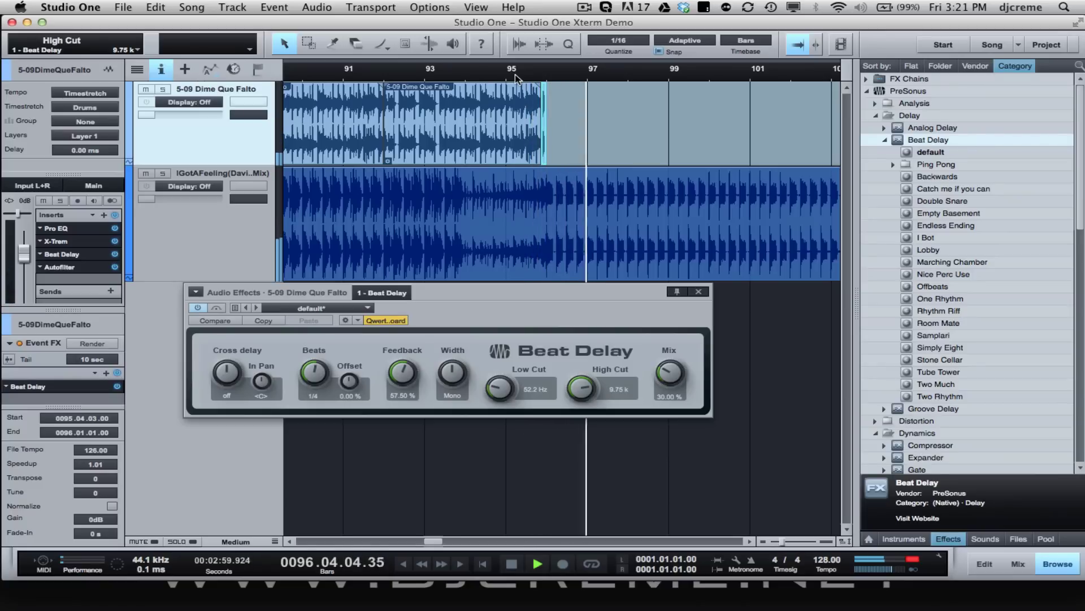
{"action": "left_click", "coordinate": [471, 74]}
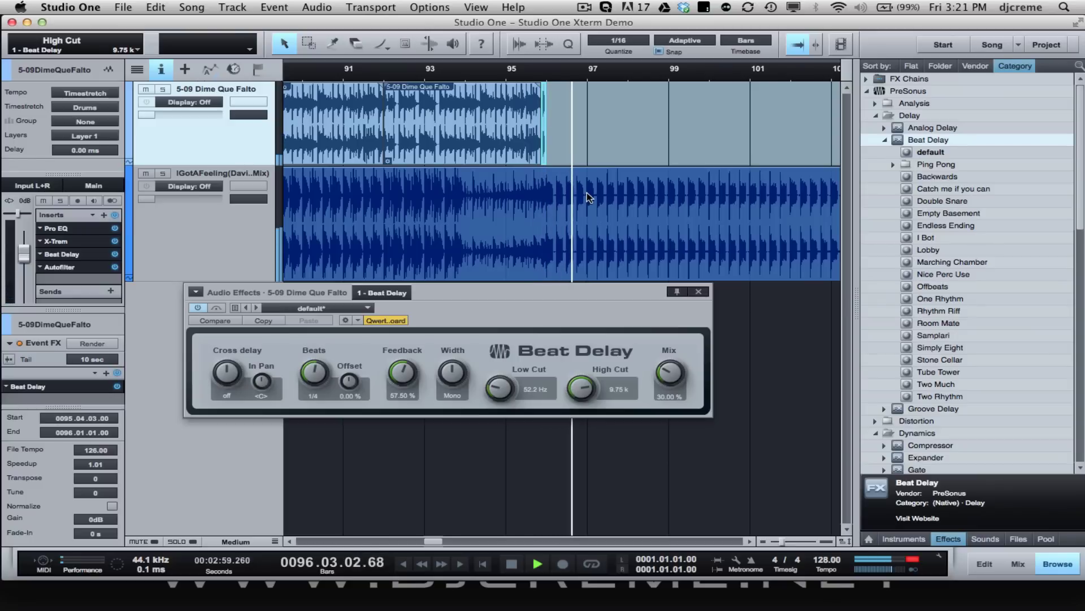
{"action": "key", "text": "w"}
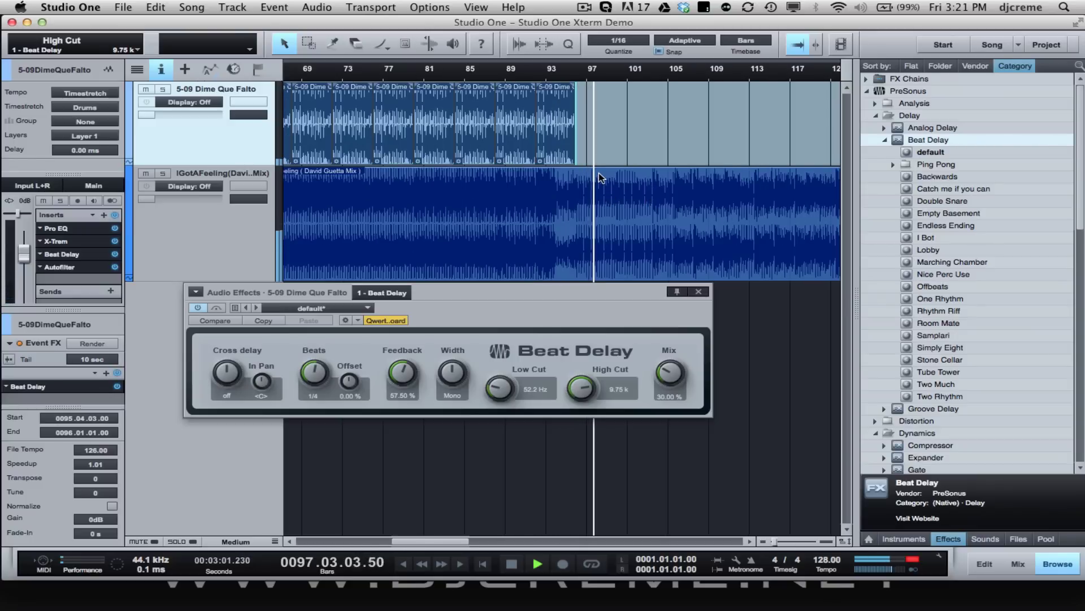
{"action": "key", "text": "w"}
{"action": "left_click", "coordinate": [699, 291]}
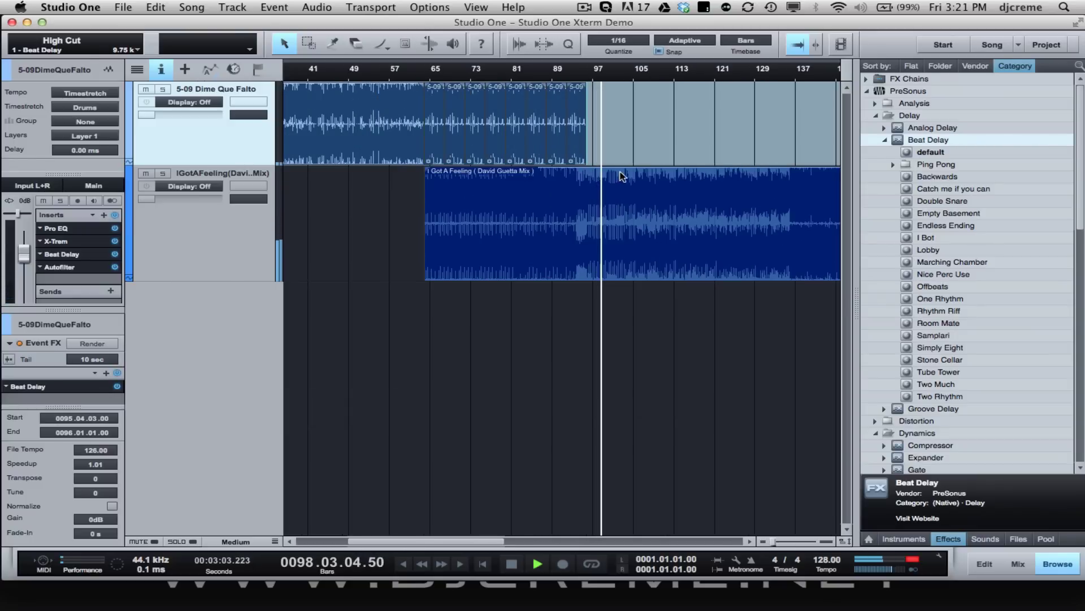
{"action": "key", "text": "space"}
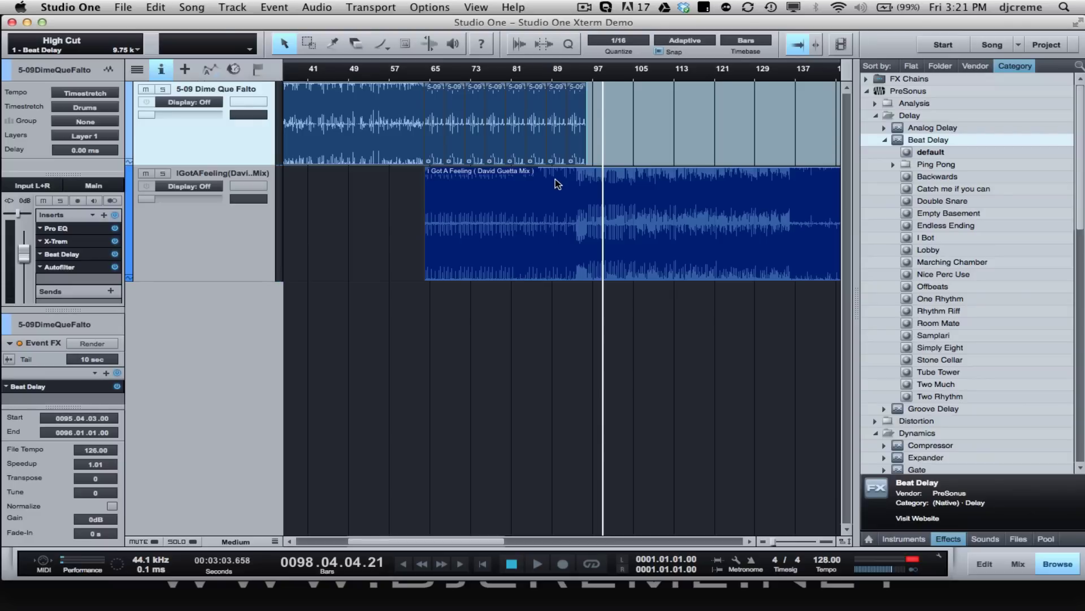
- Play the full transition from shortly before the first Dime Que Falto loop and follow it across both tracks
{"action": "left_click", "coordinate": [415, 74]}
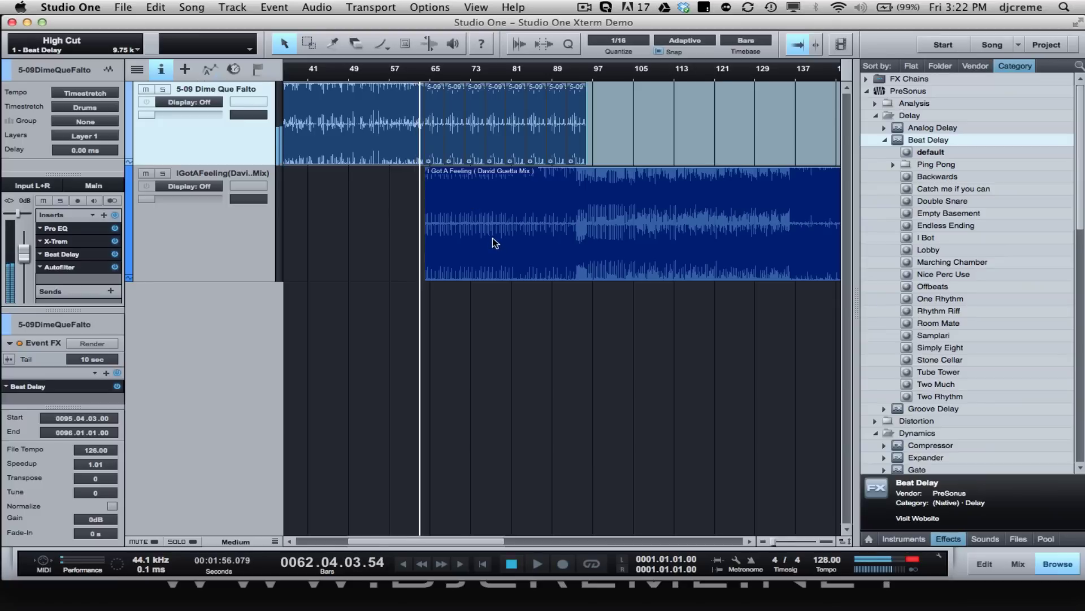
{"action": "left_click", "coordinate": [412, 73]}
{"action": "key", "text": "space"}
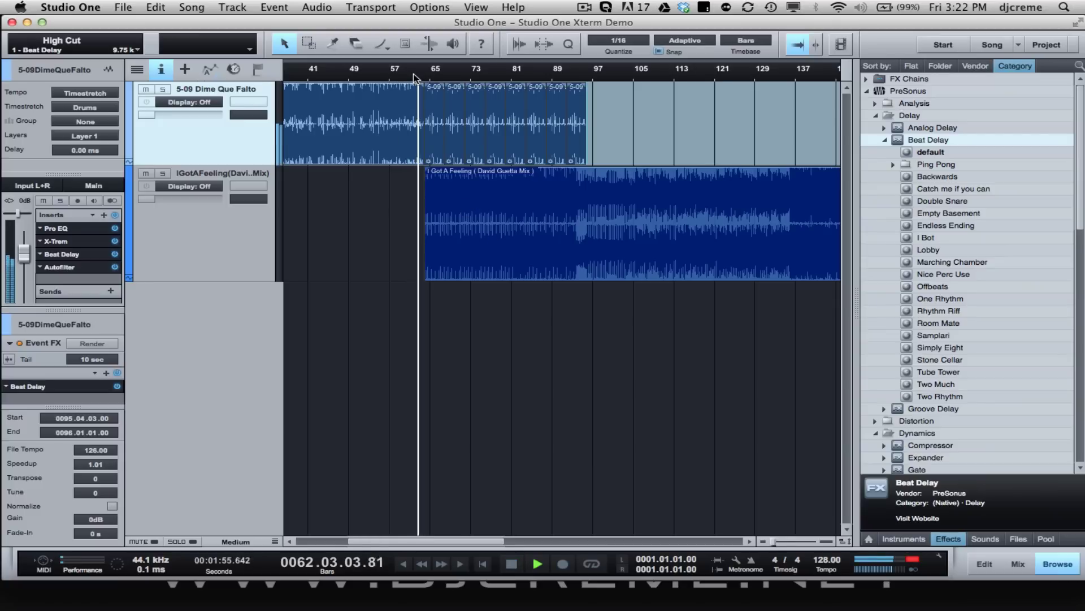
{"action": "key", "text": "e"}
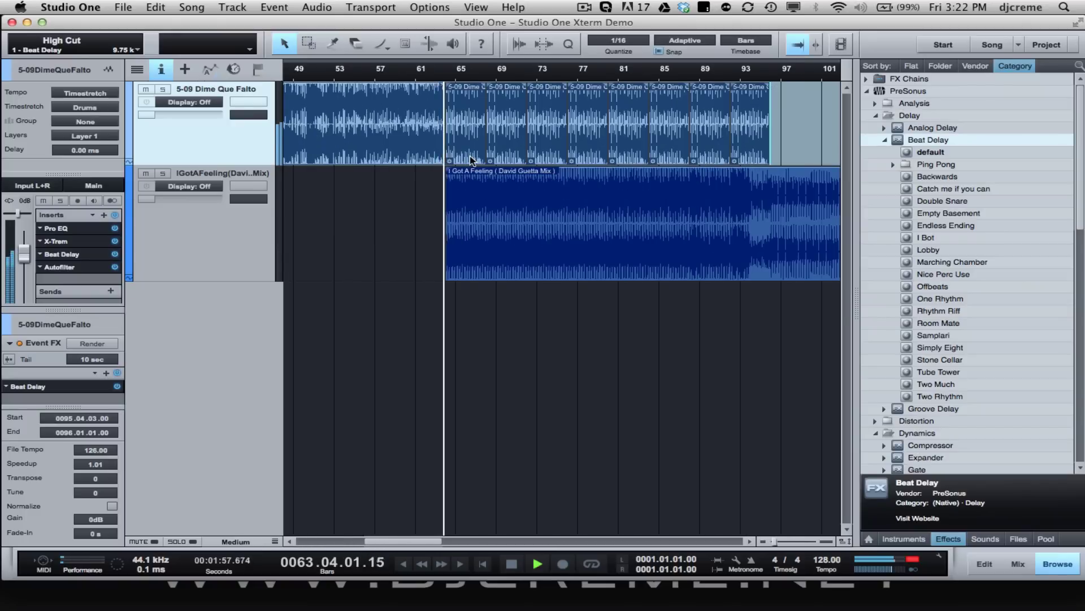
{"action": "key", "text": "w"}
{"action": "key", "text": "w"}
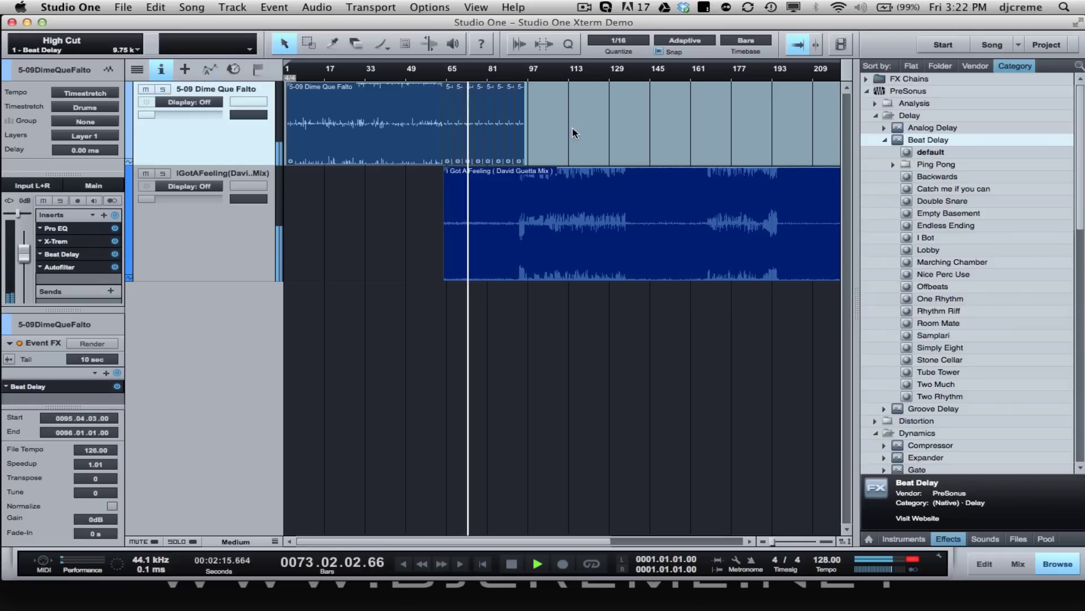
{"action": "key", "text": "e"}
{"action": "key", "text": "e"}
{"action": "key", "text": "e"}
{"action": "key", "text": "e"}
{"action": "key", "text": "e"}
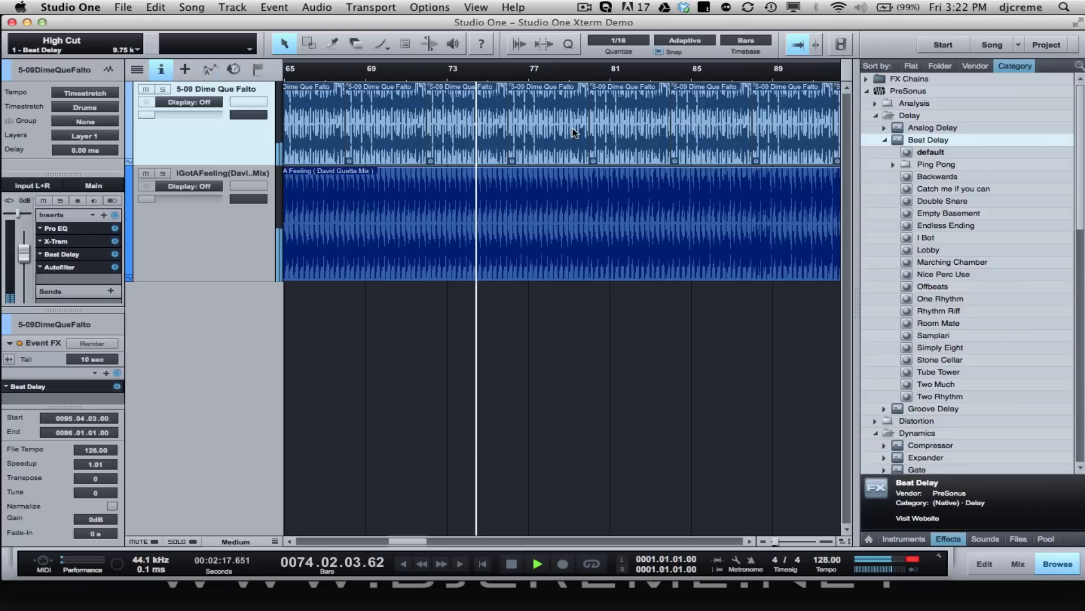
{"action": "key", "text": "w"}
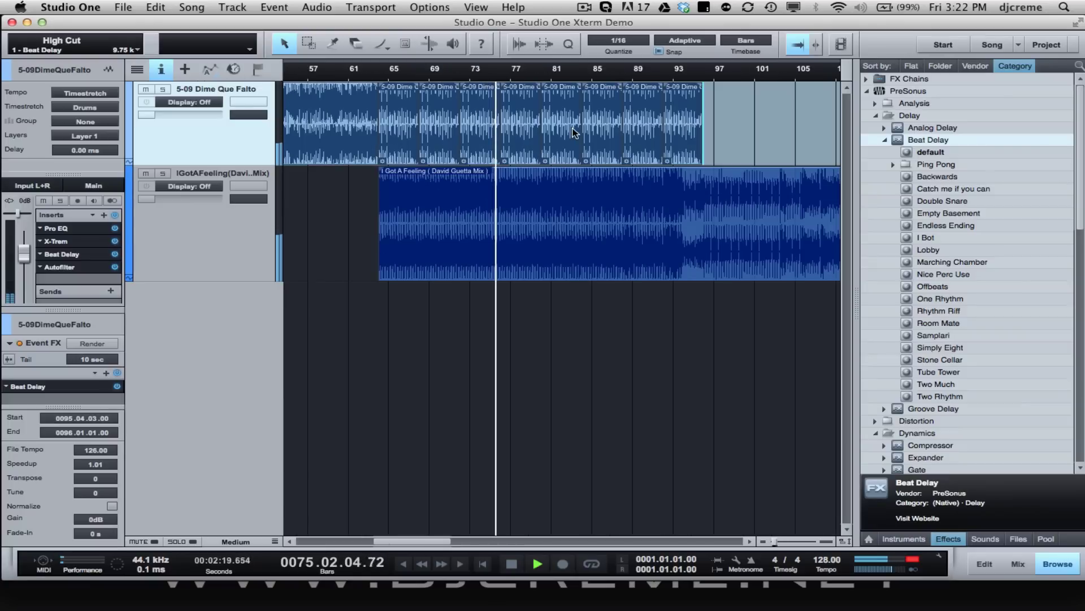
{"action": "key", "text": "w"}
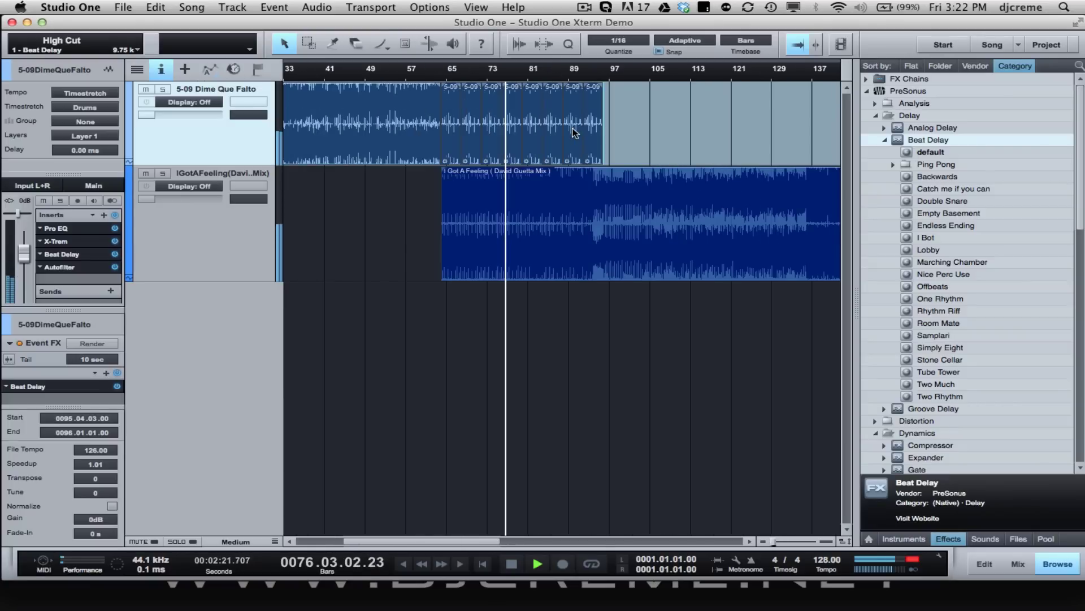
{"action": "key", "text": "e"}
{"action": "key", "text": "e"}
{"action": "key", "text": "w"}
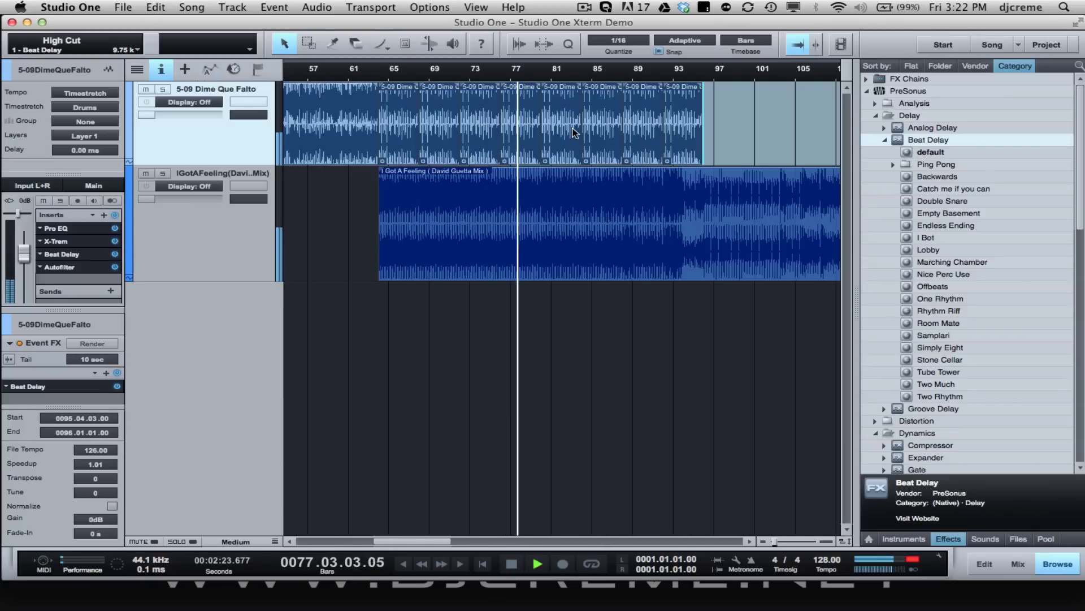
- Review the track's Pro EQ, X-Trem, Beat Delay and Autofilter inserts while the transition plays, close the editor and stop playback past bar 98
{"action": "left_click", "coordinate": [62, 227]}
{"action": "left_click", "coordinate": [56, 241]}
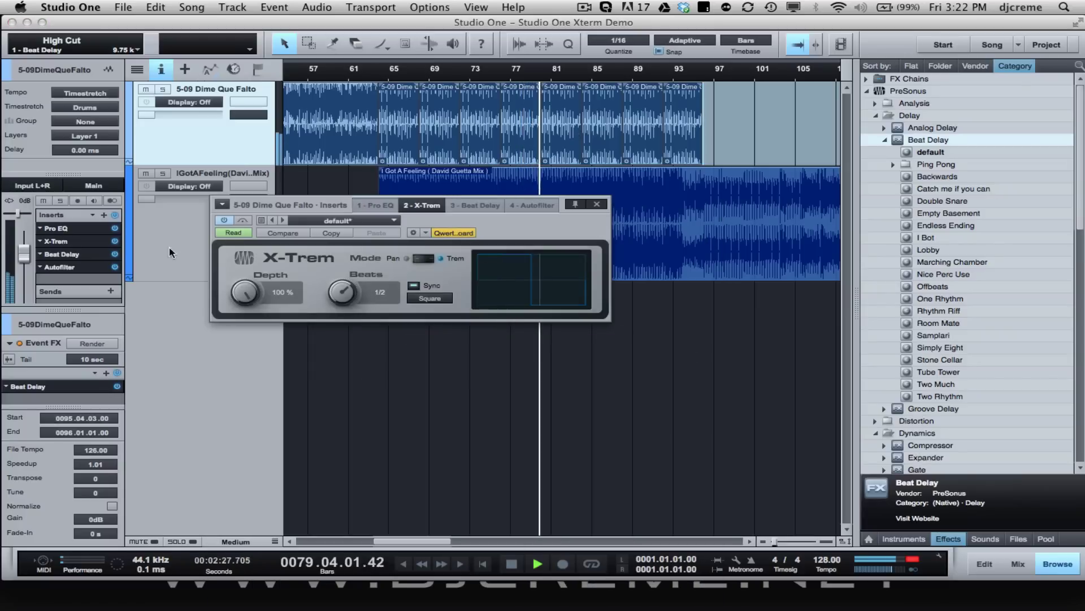
{"action": "left_click", "coordinate": [482, 208]}
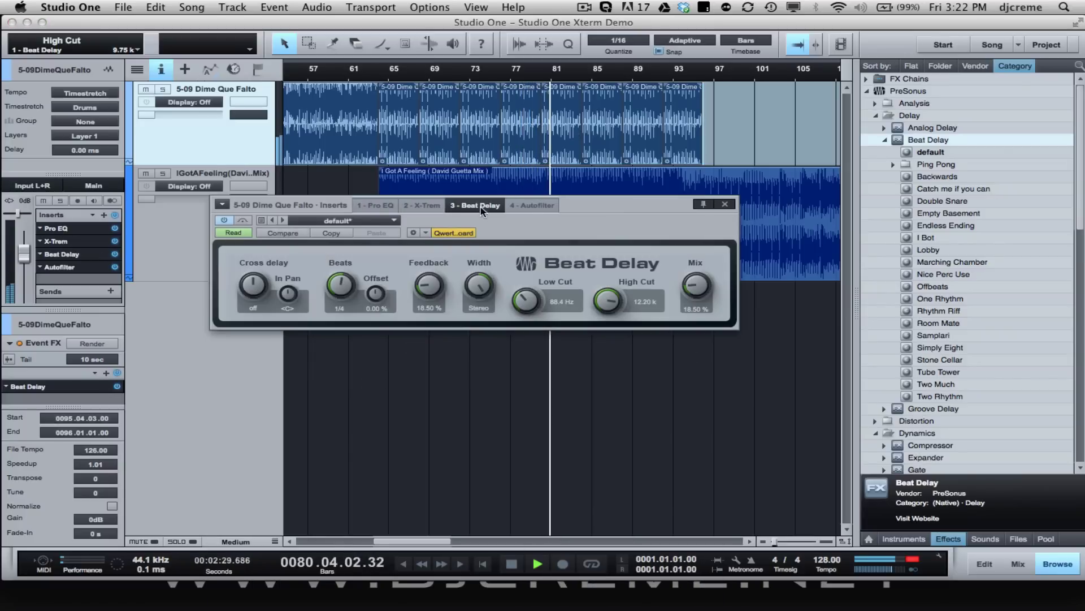
{"action": "left_click", "coordinate": [535, 206]}
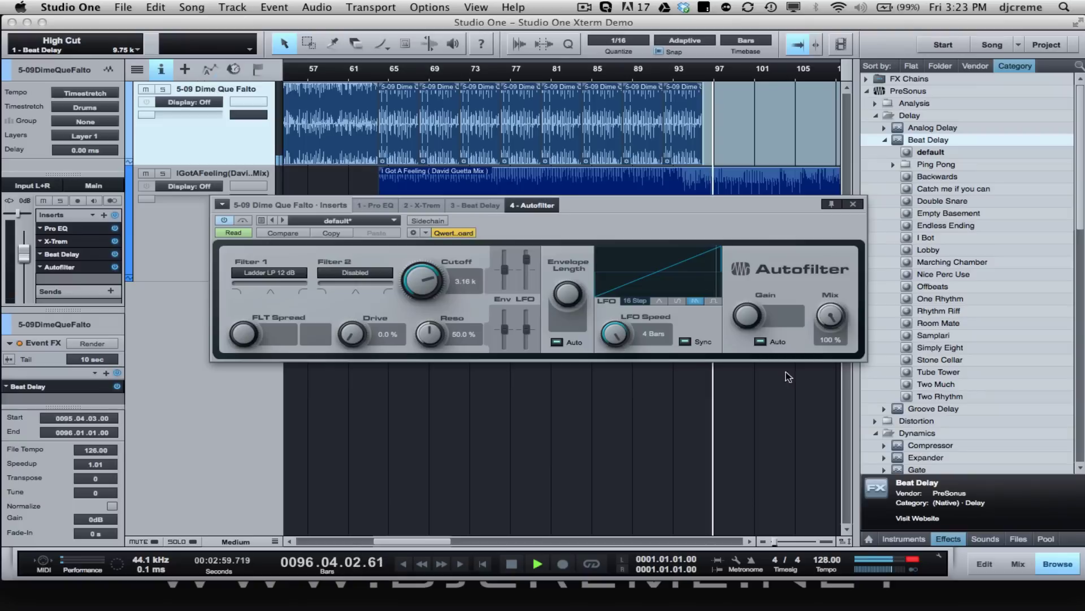
{"action": "left_click", "coordinate": [853, 204]}
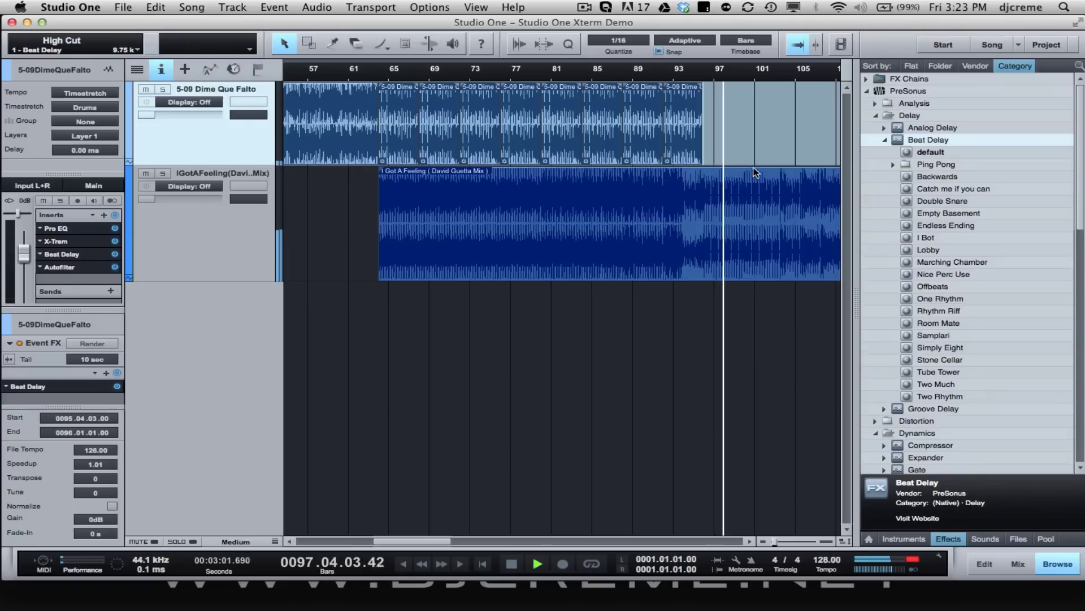
{"action": "key", "text": "space"}
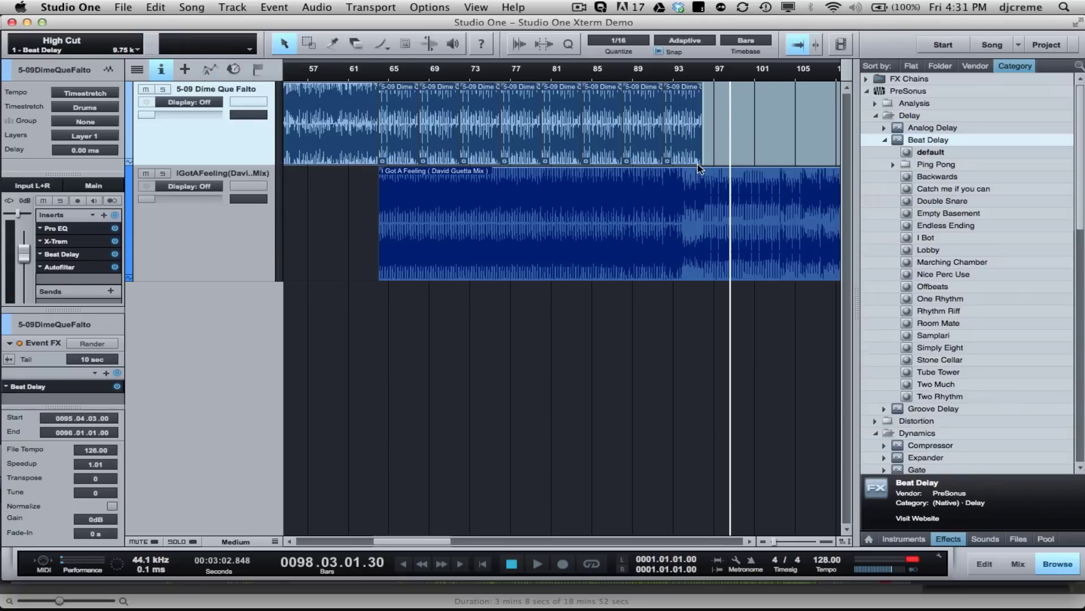